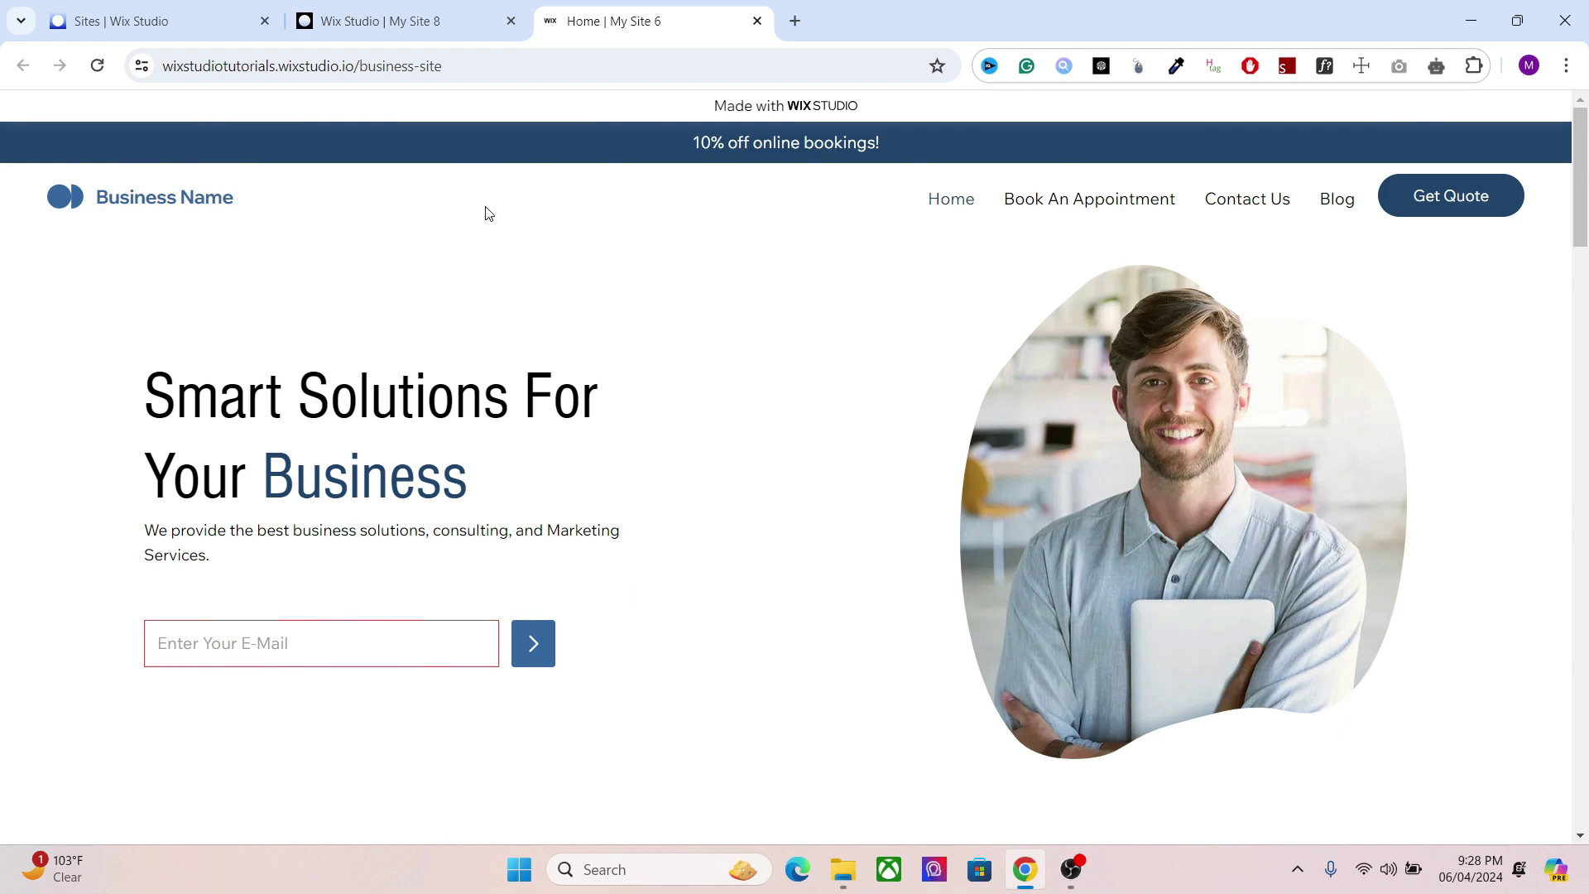
Step: Switch to the My Site 8 editor tab, close the My Site 6 tab, and show the CMS elements
left_click(418, 15)
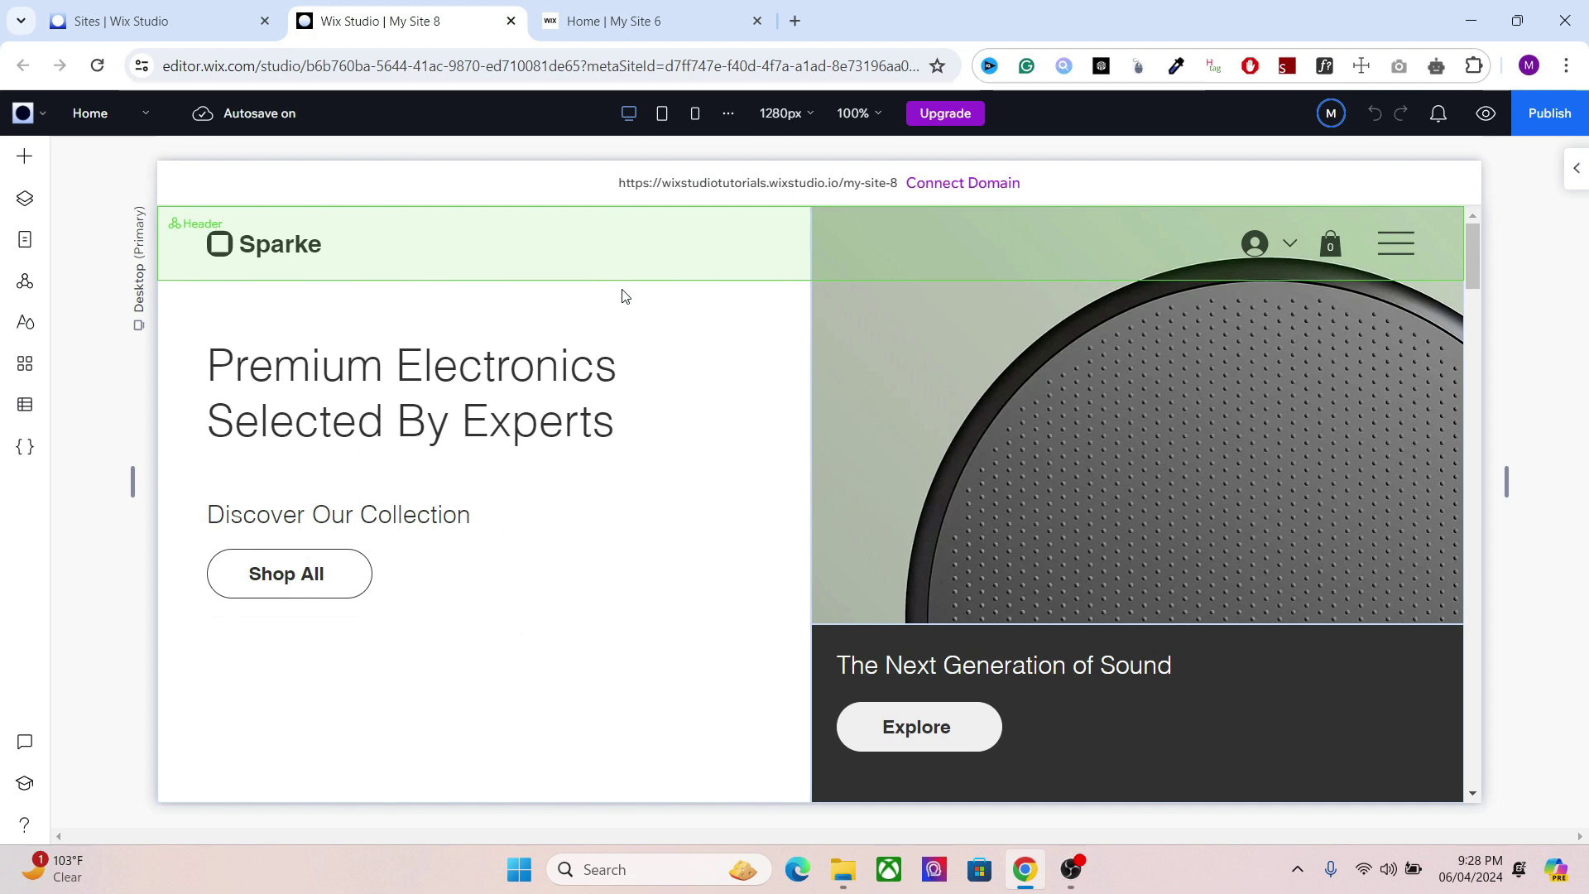
left_click(757, 21)
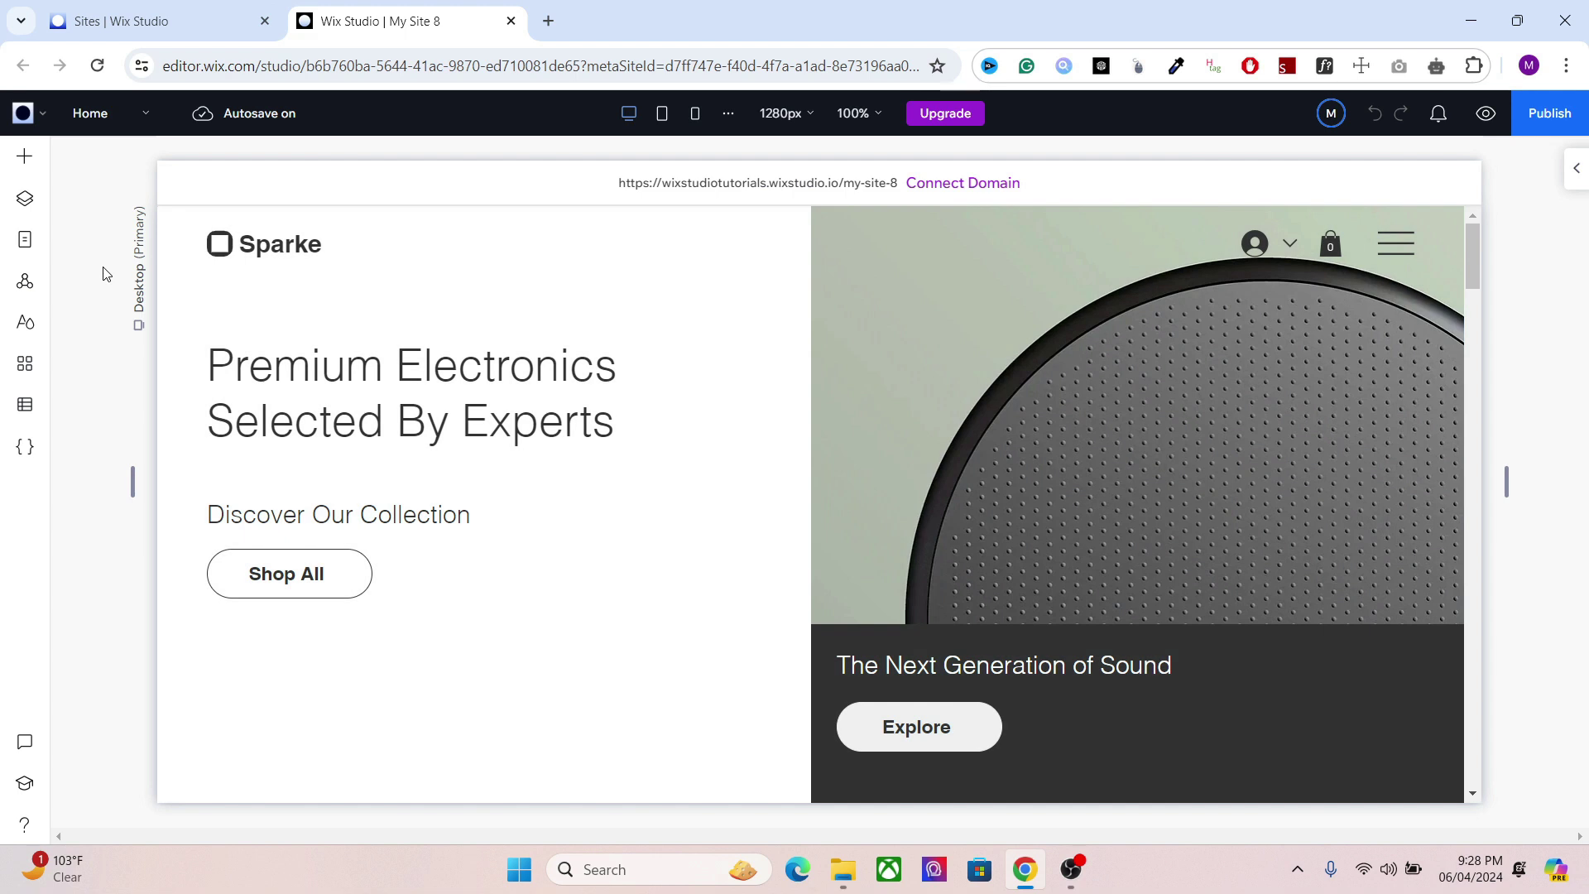
left_click(27, 161)
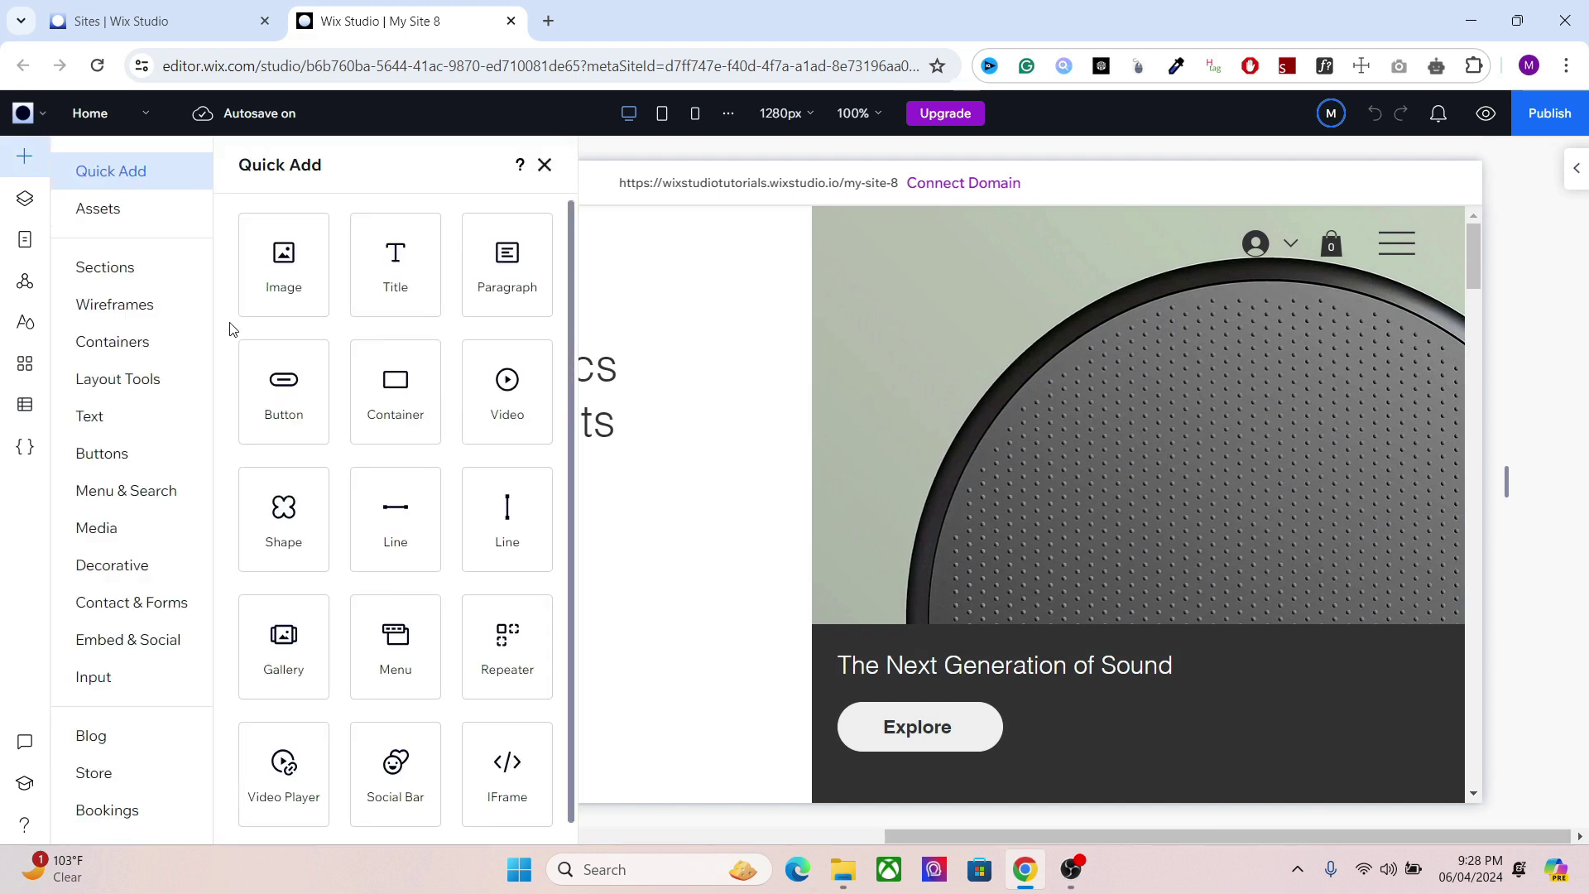
scroll(211, 378, "down", 3)
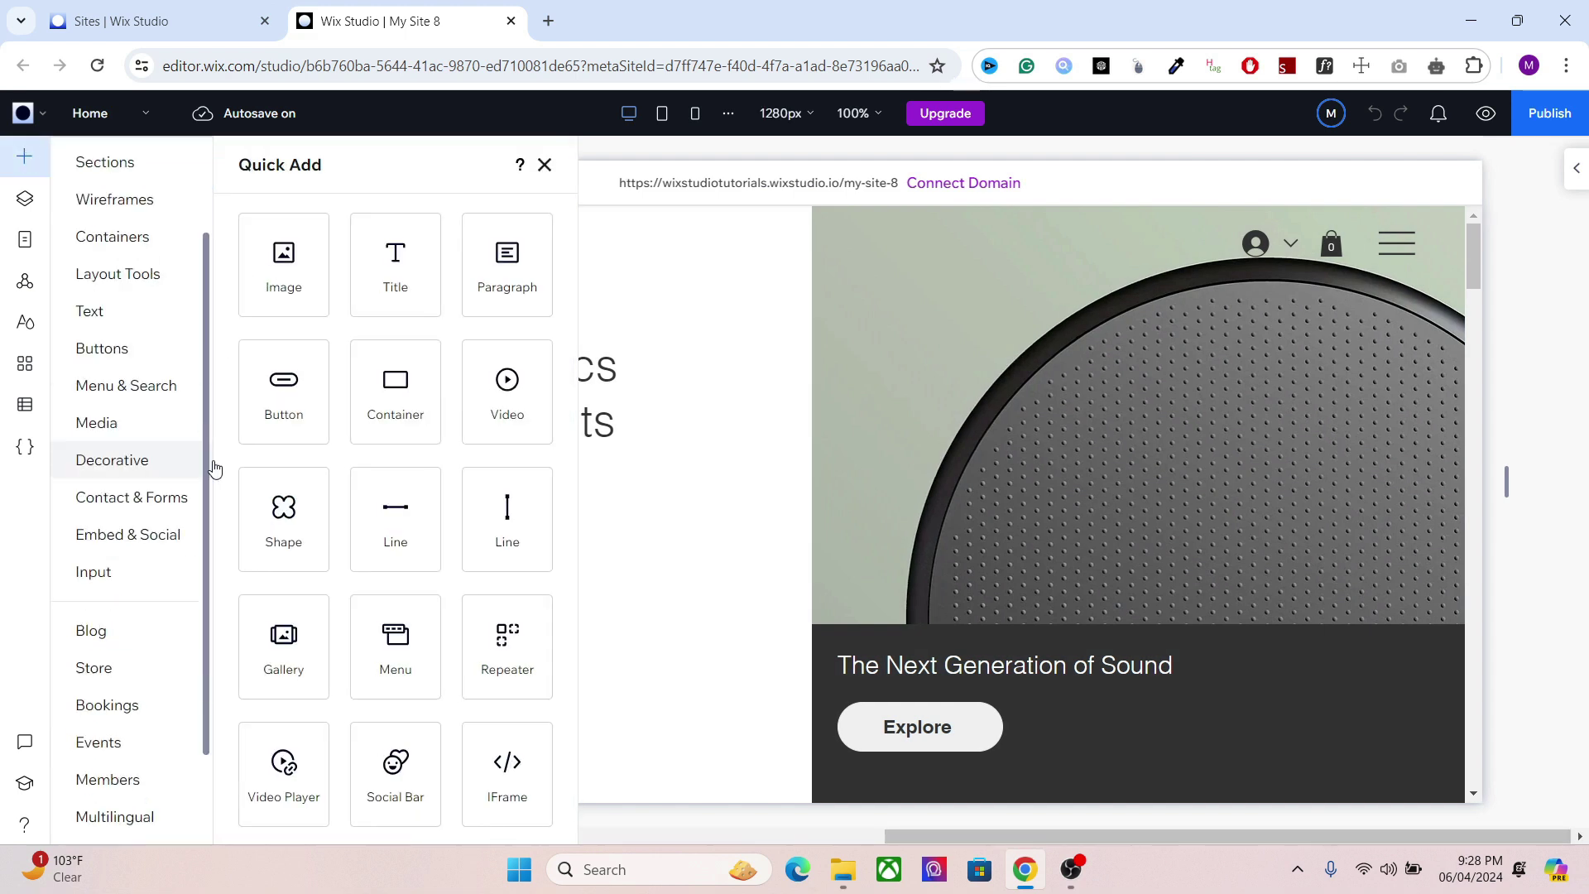
left_click(142, 809)
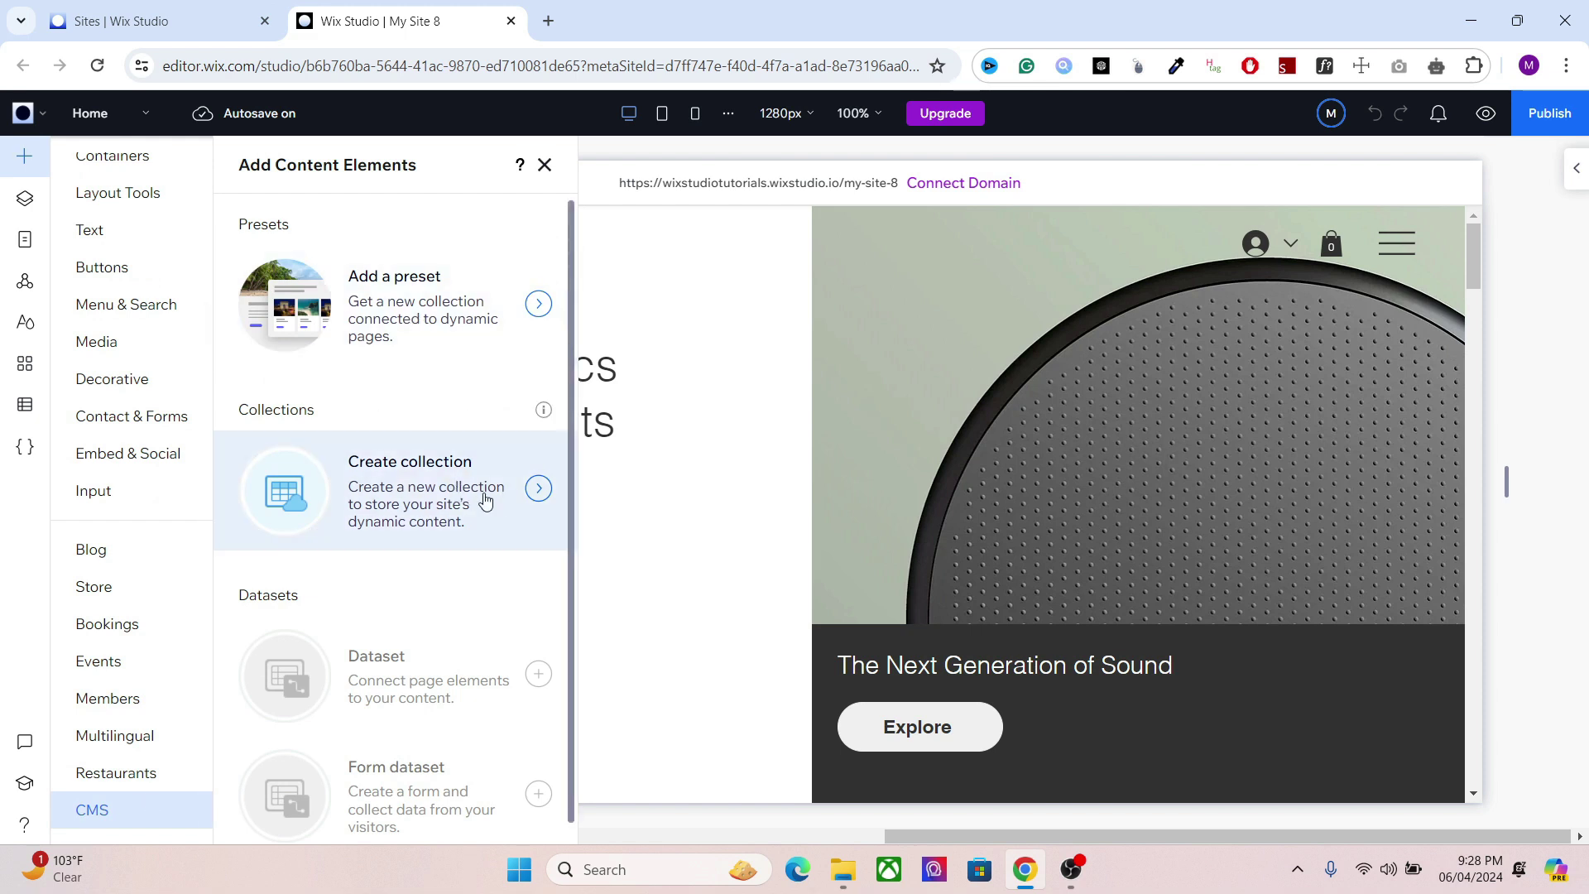
Step: Create a from-scratch CMS collection named 'Coupon Subscribers'
left_click(424, 495)
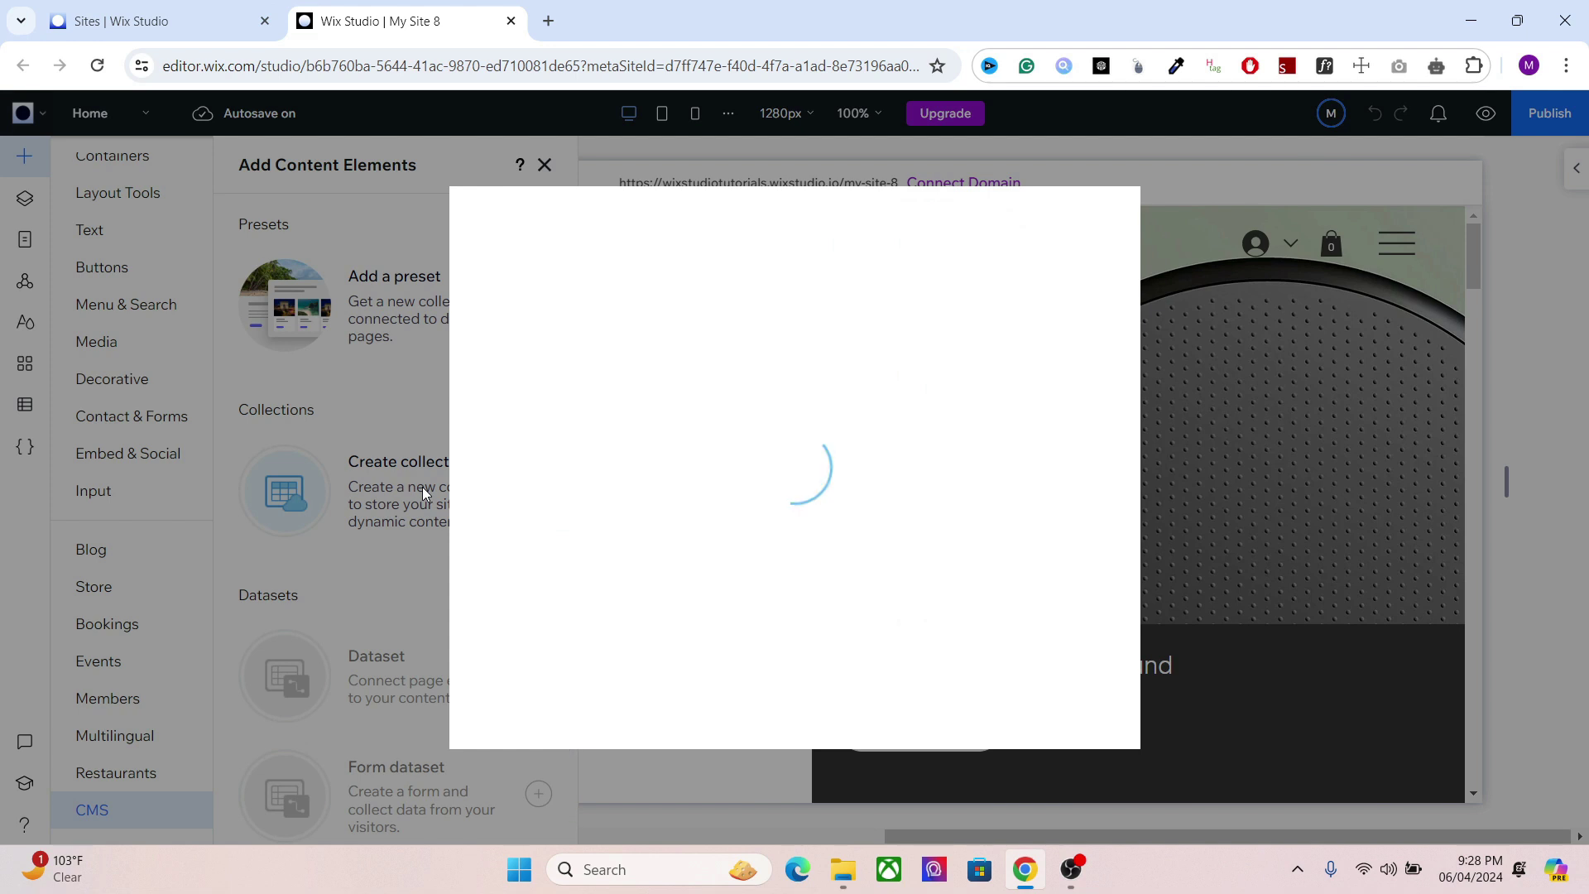
left_click(922, 457)
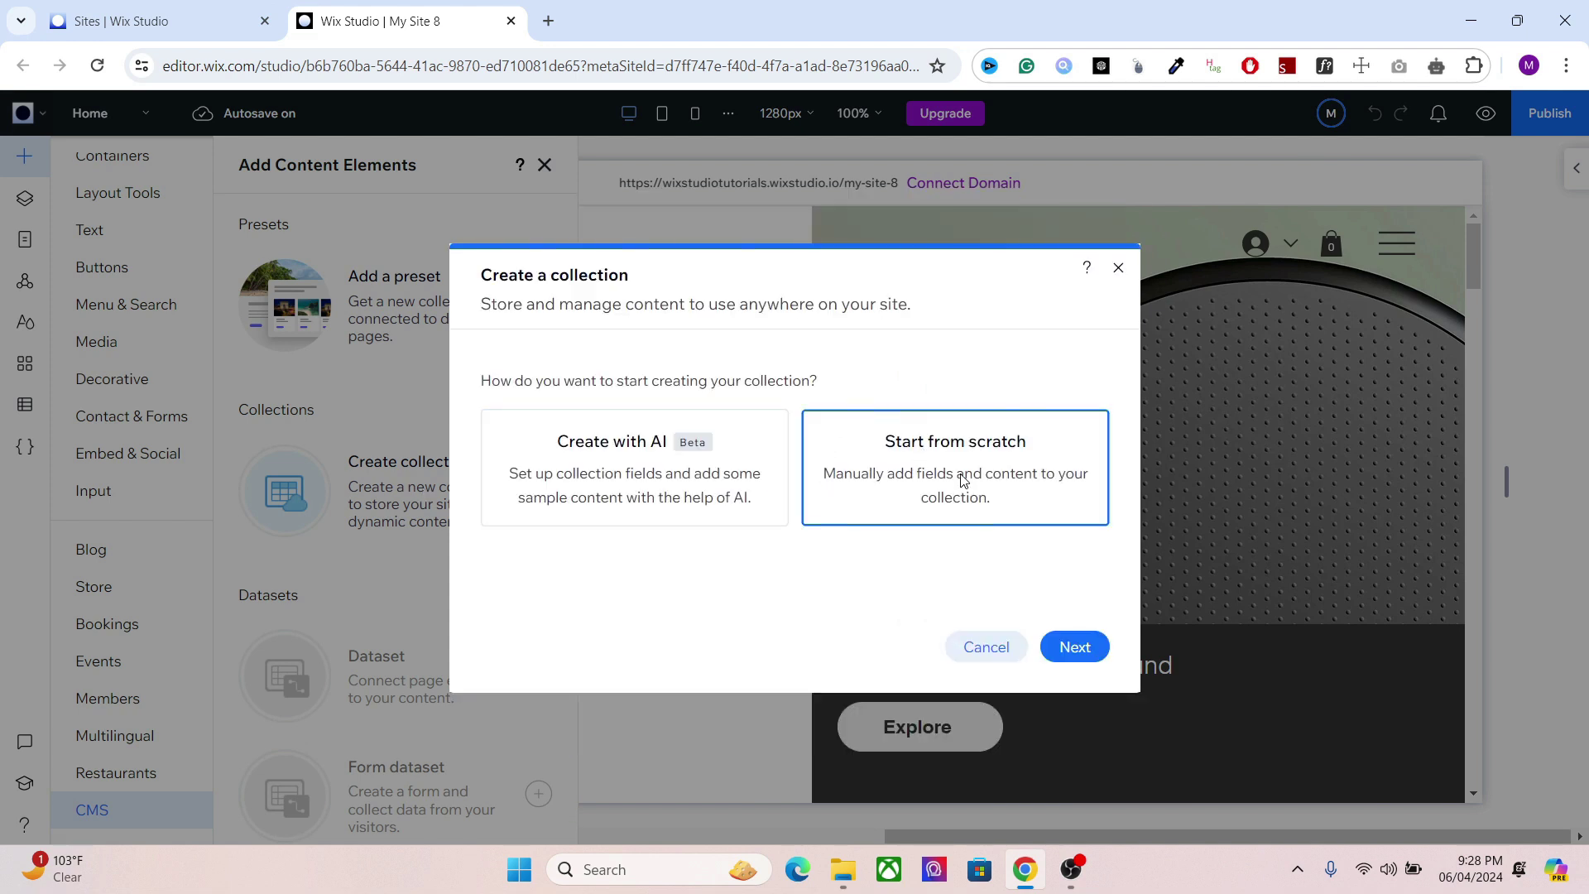
left_click(1075, 648)
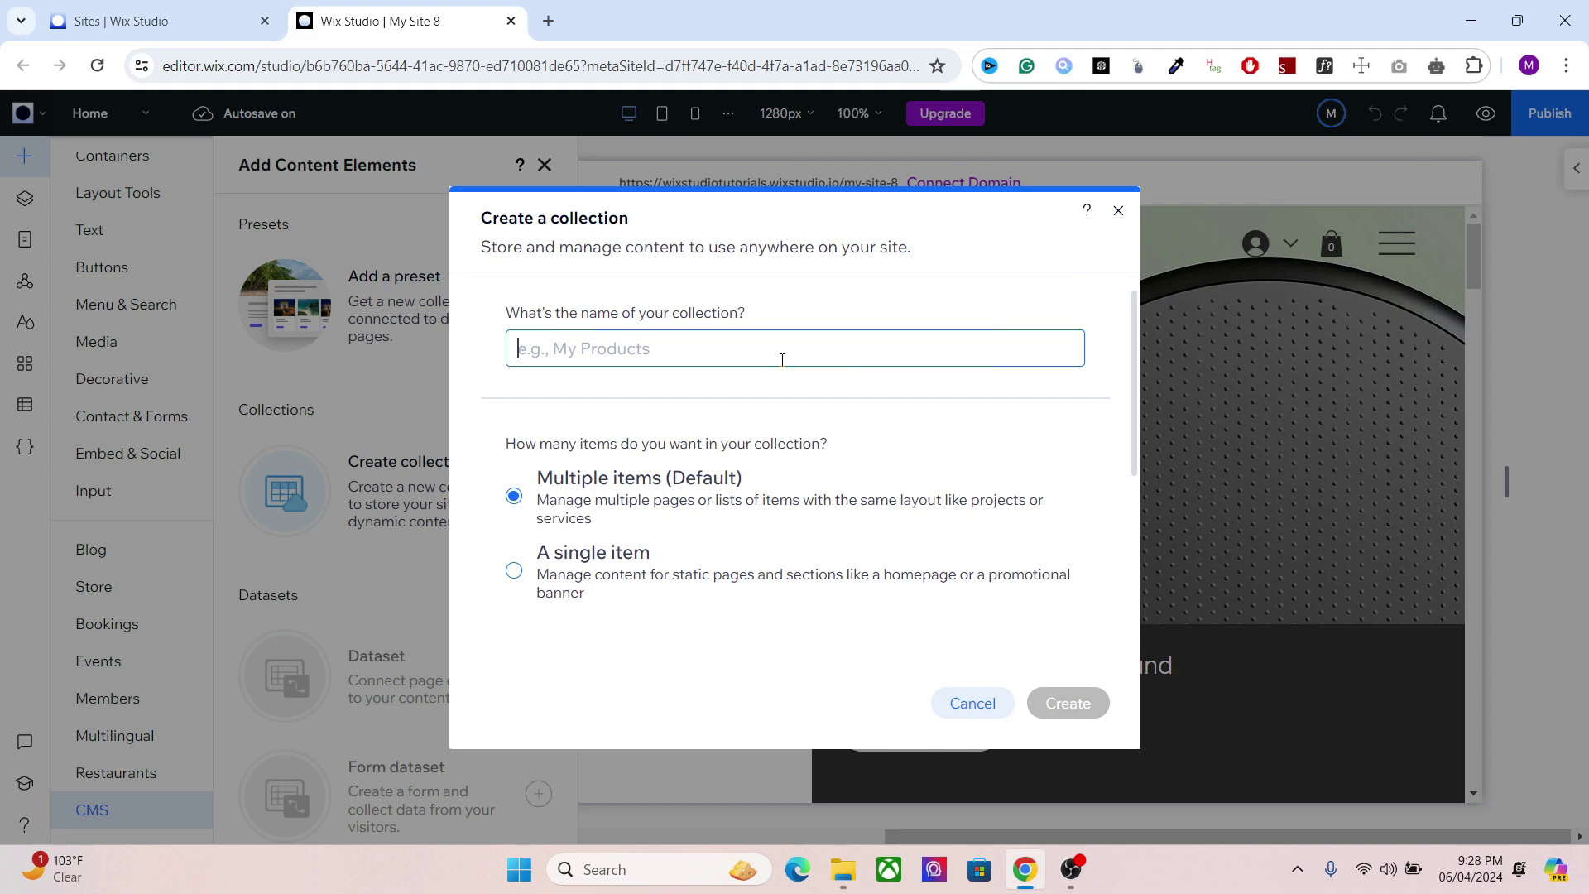
type("Coupon Su")
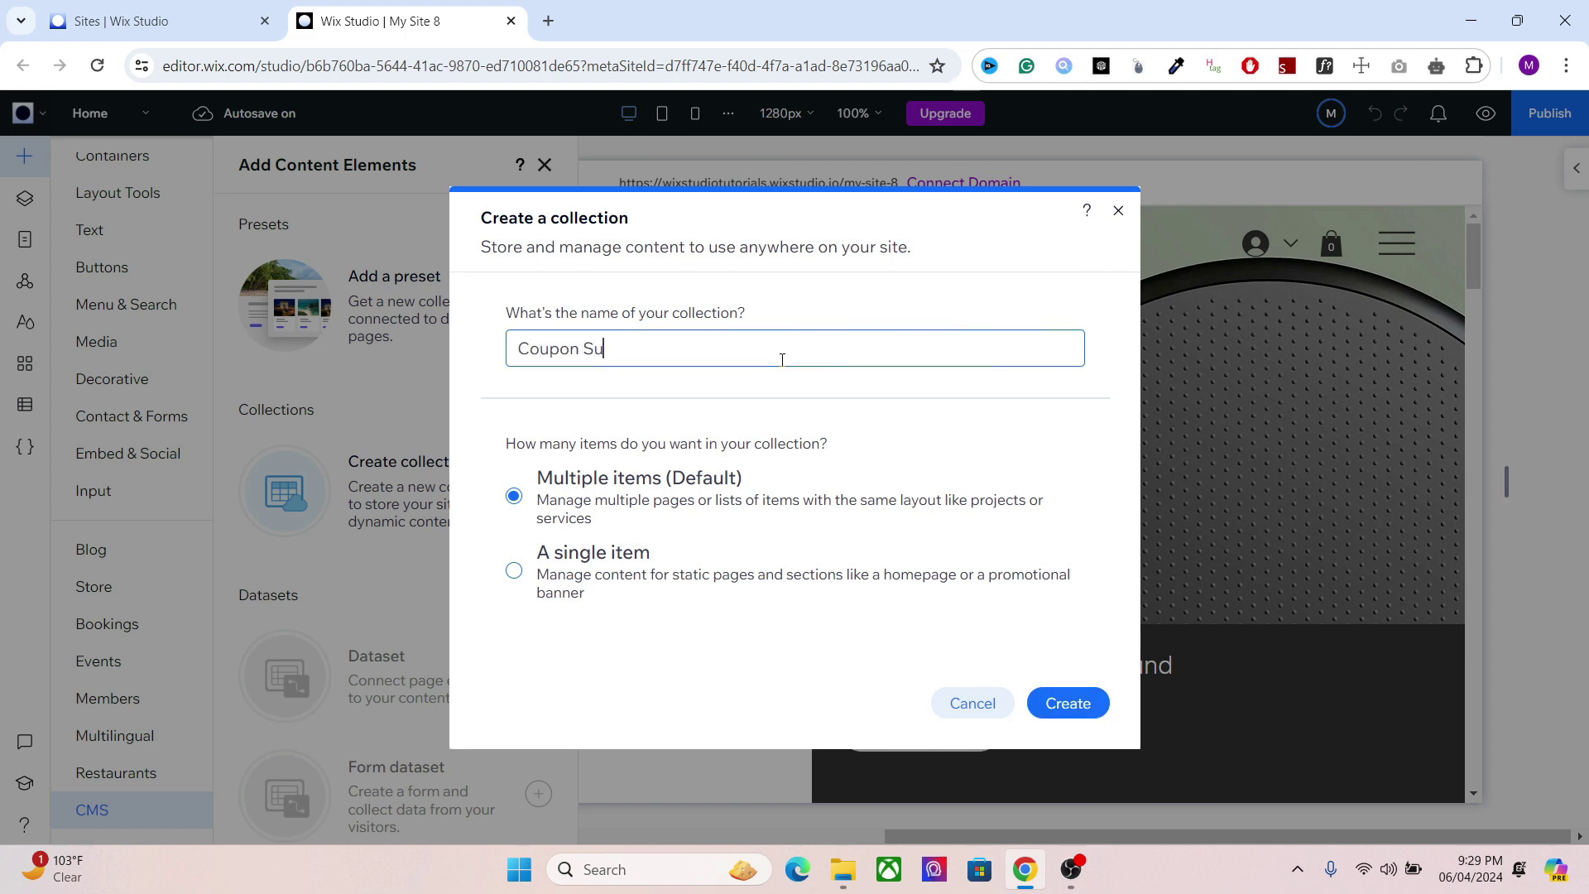
type("bscribers")
left_click(1068, 703)
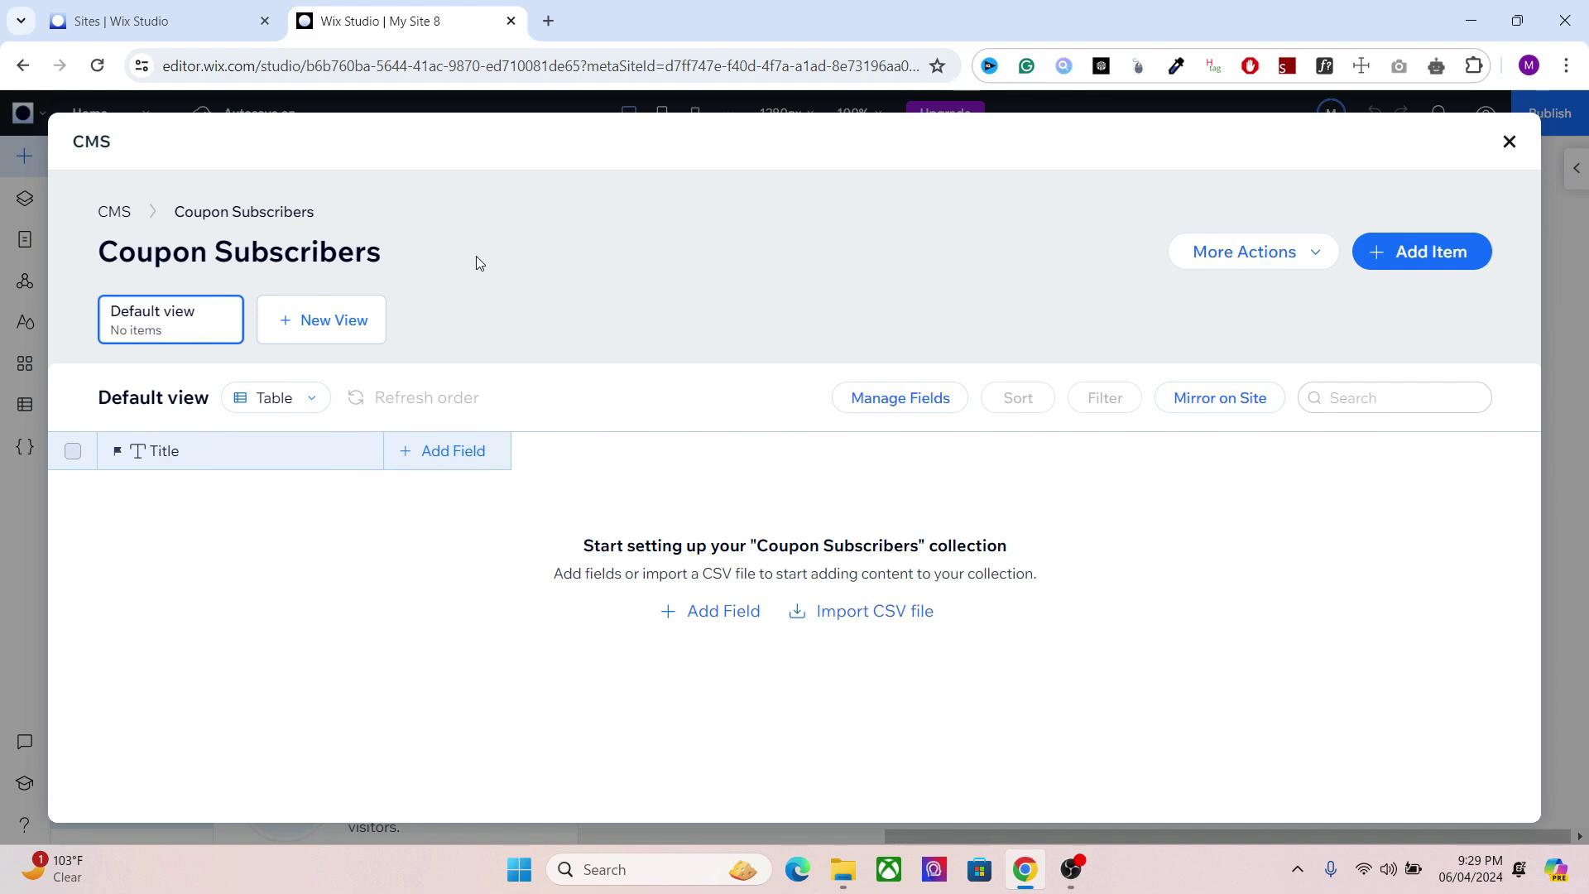
Step: In the collection's permissions and privacy, let anyone add content as form submissions
left_click(1237, 250)
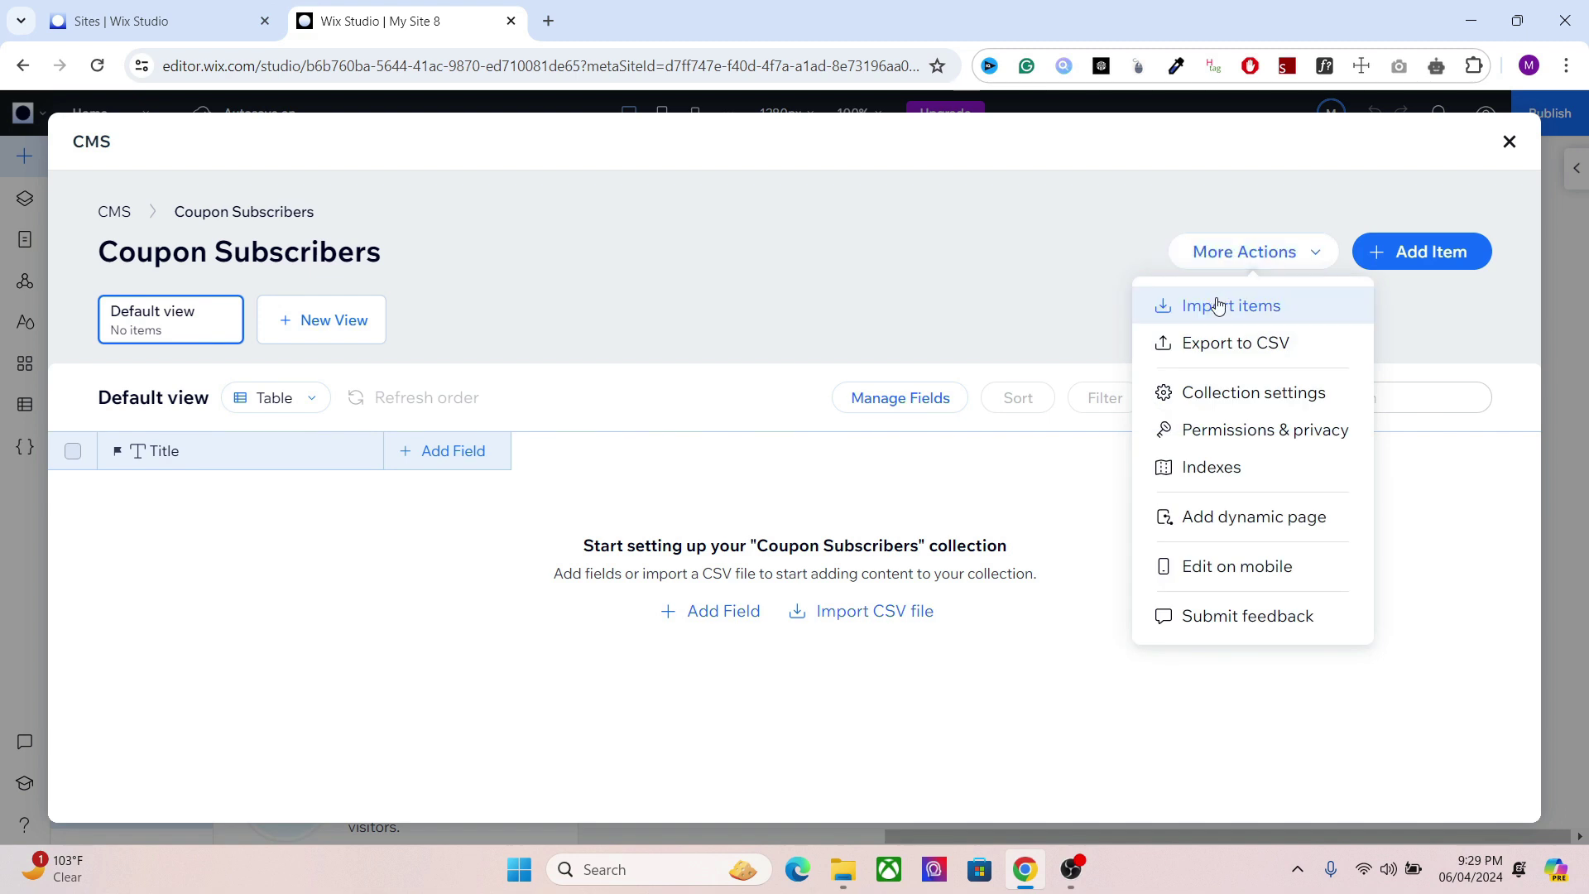
left_click(1212, 427)
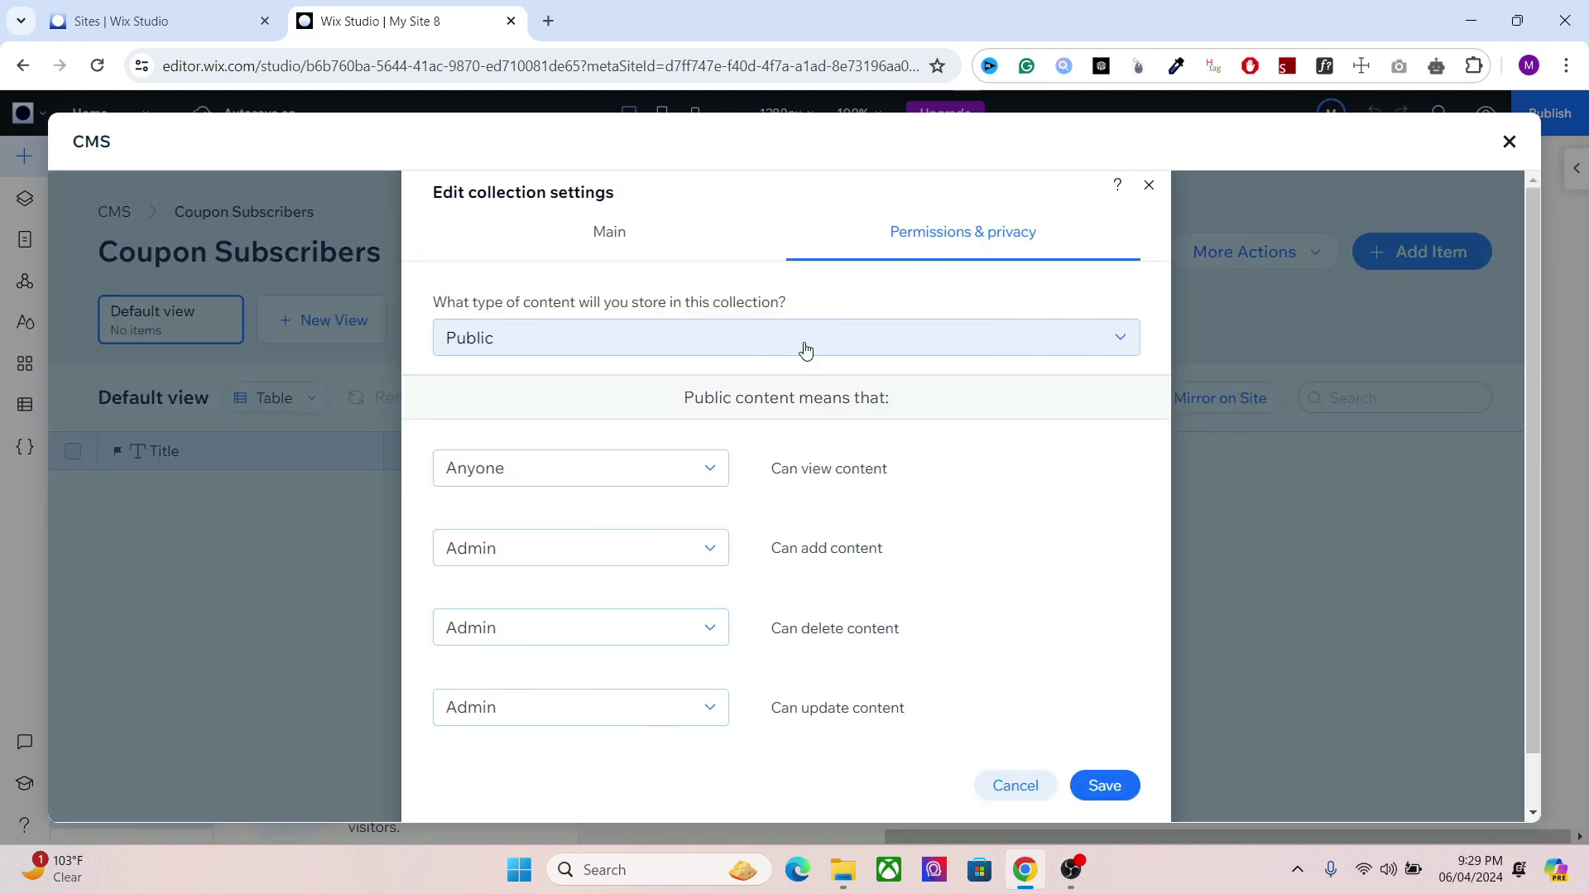
left_click(663, 348)
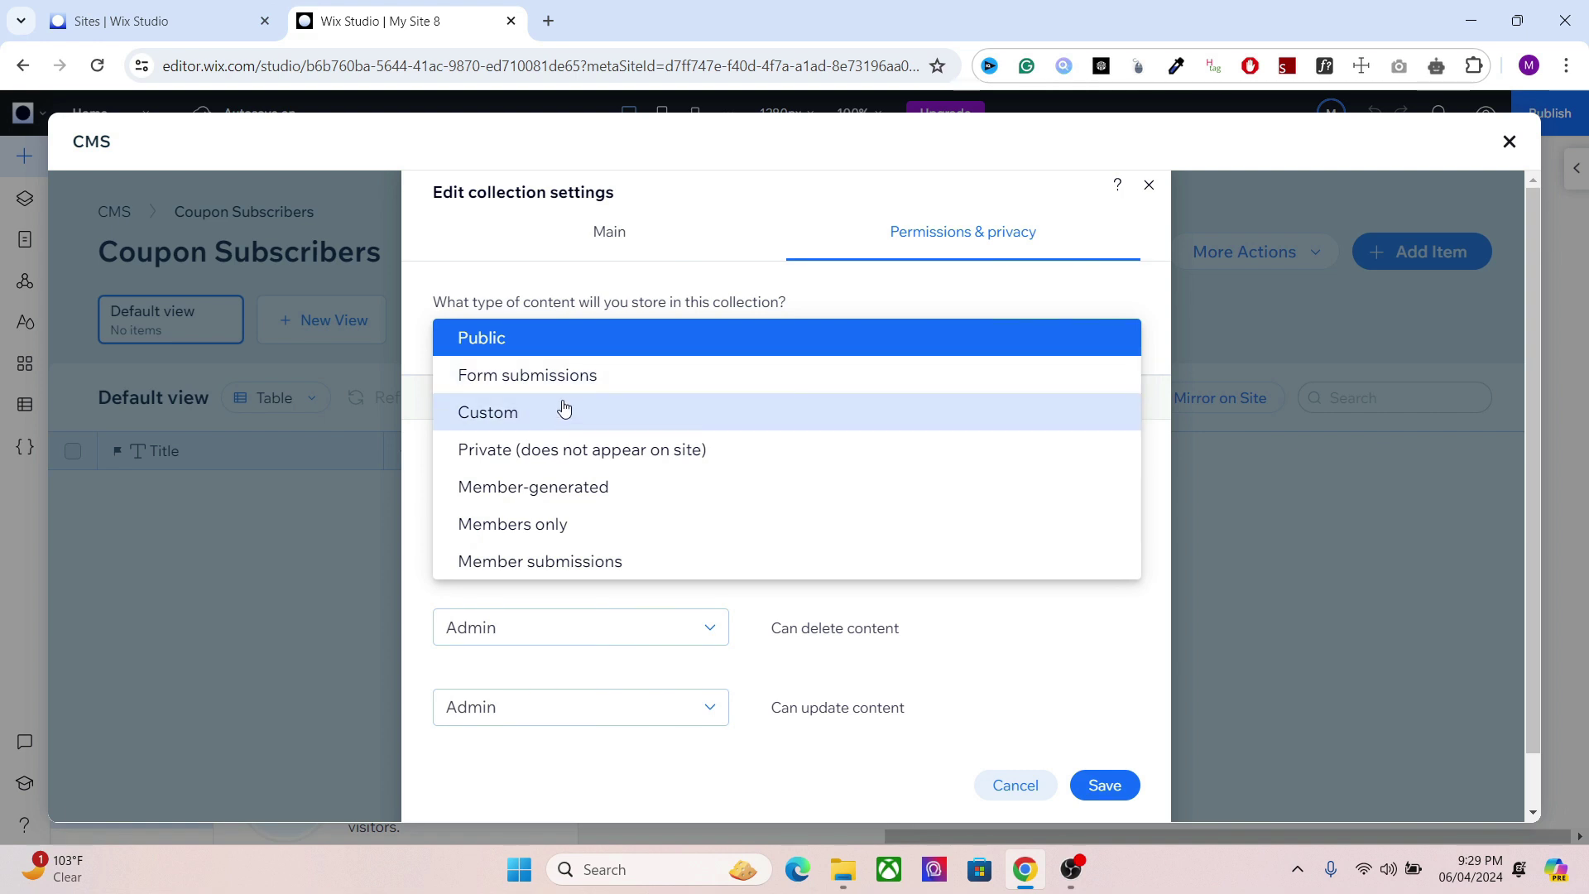
left_click(314, 558)
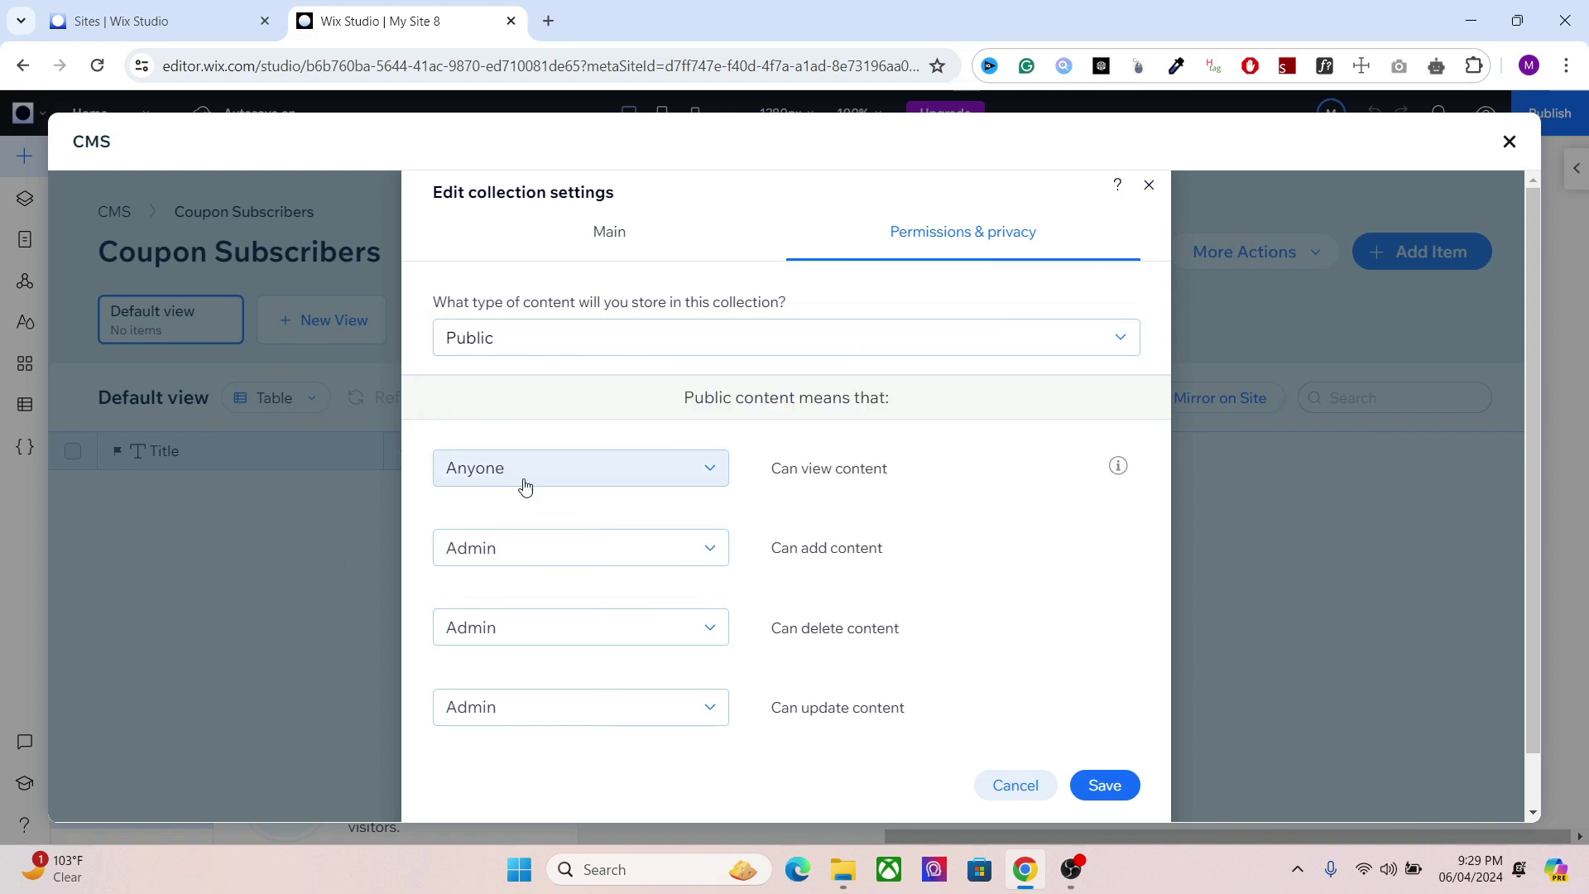
left_click(519, 563)
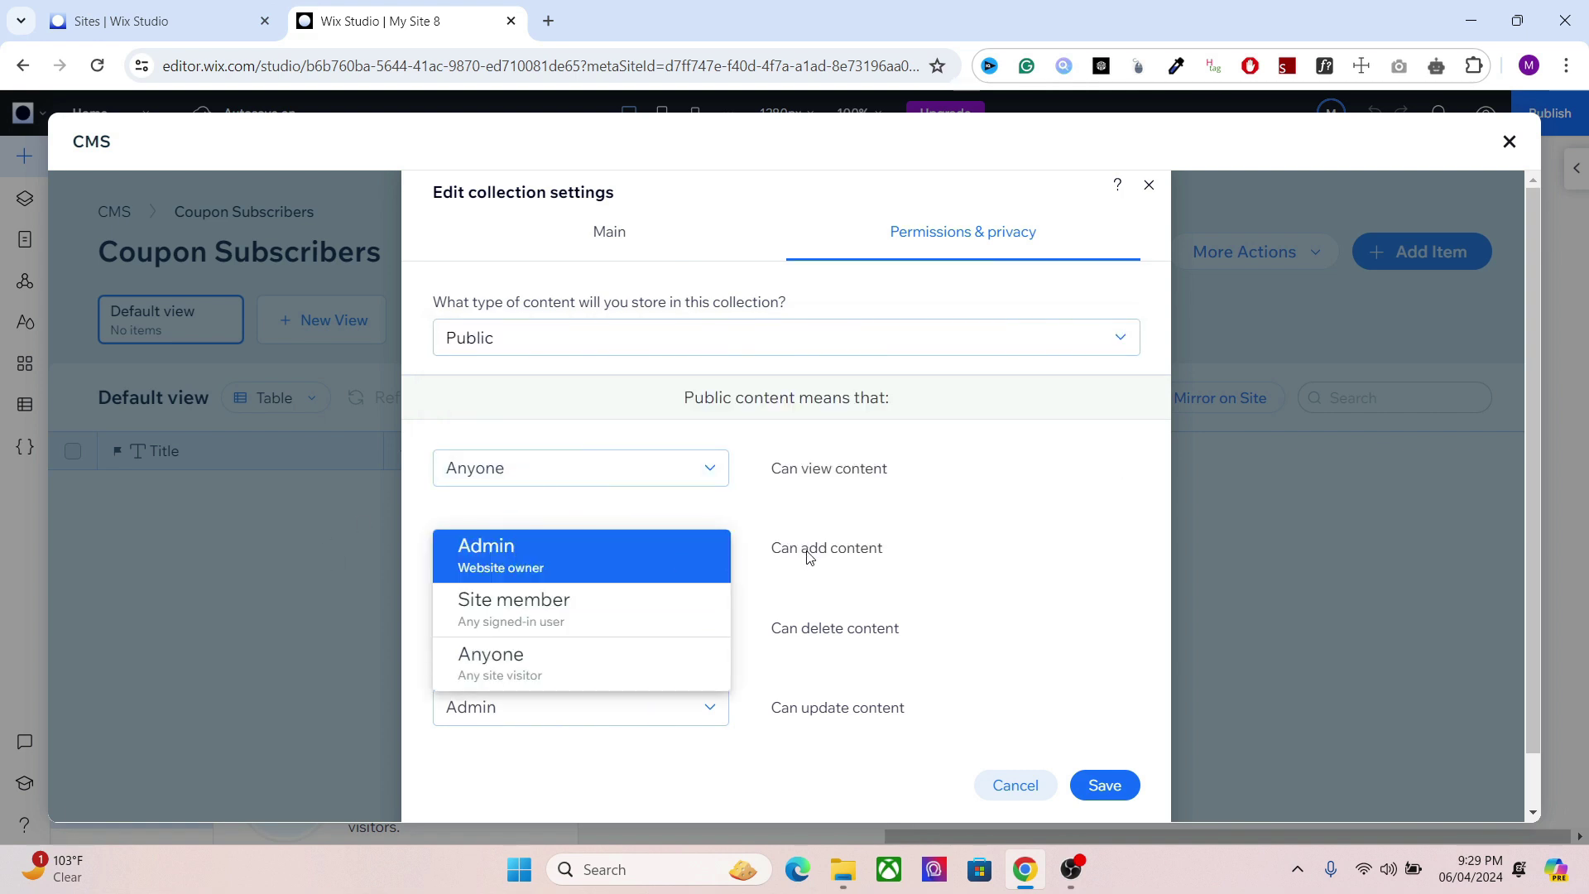
left_click(497, 667)
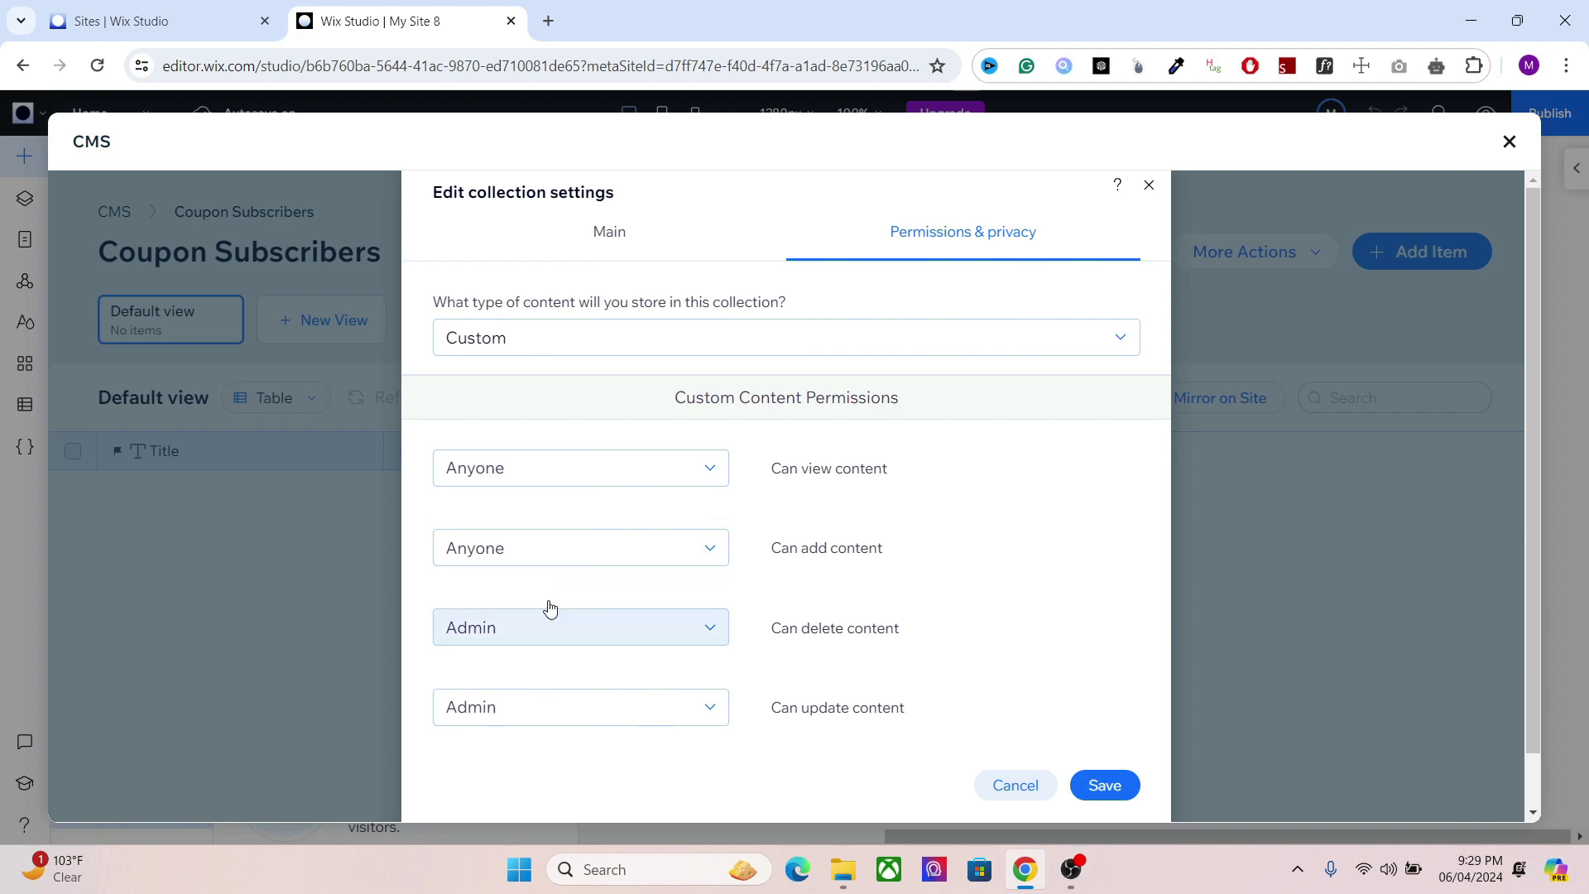
Step: Restrict viewing content to Admin only and save the permission settings
left_click(586, 472)
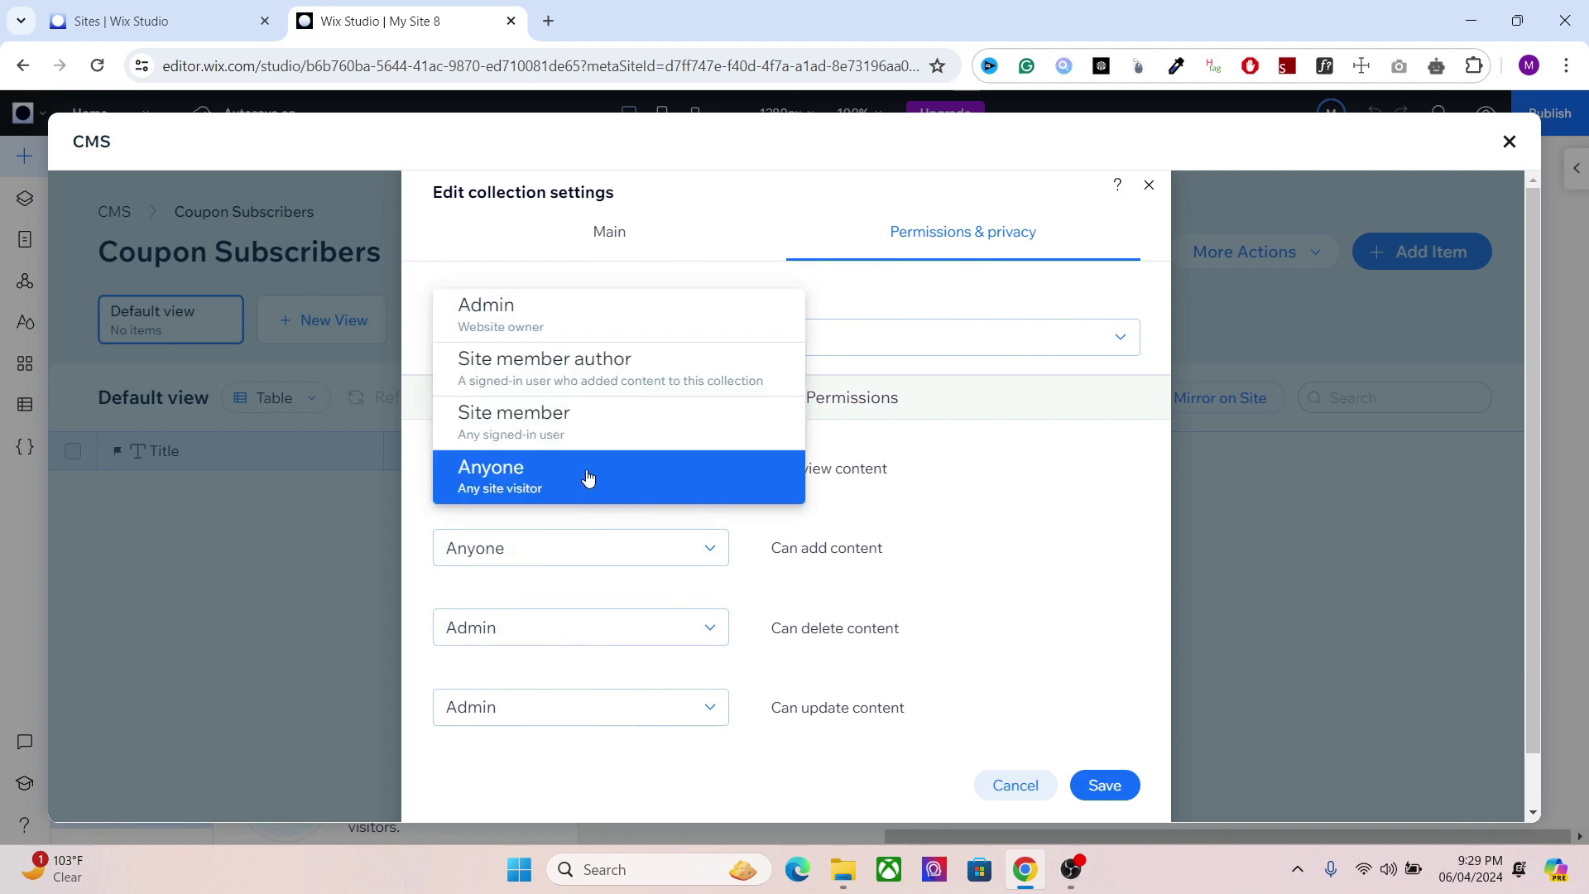
left_click(534, 323)
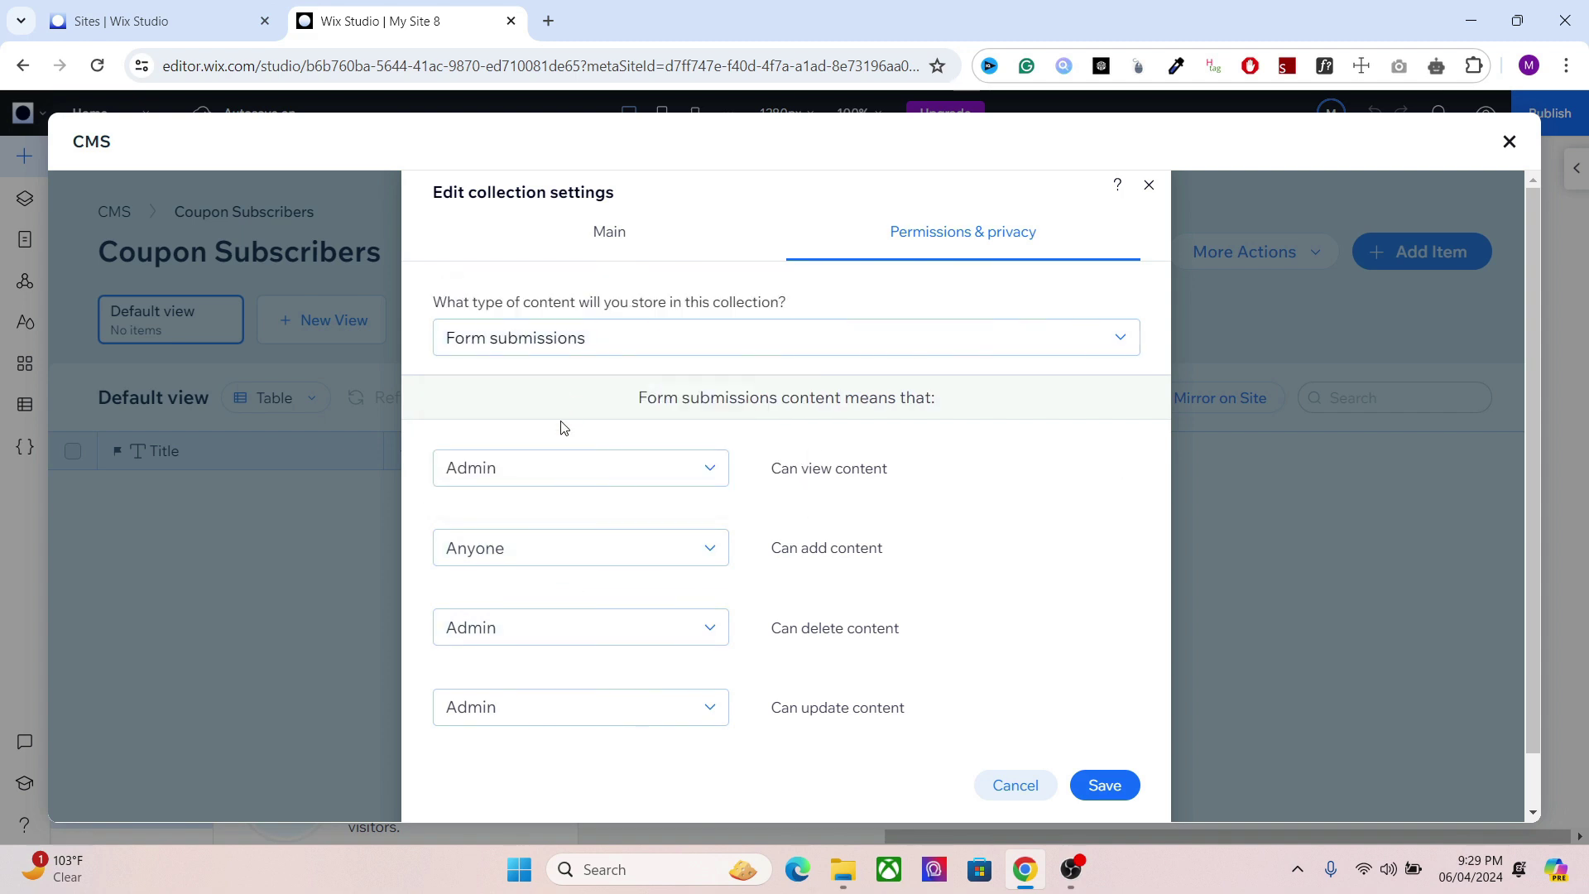
left_click(539, 469)
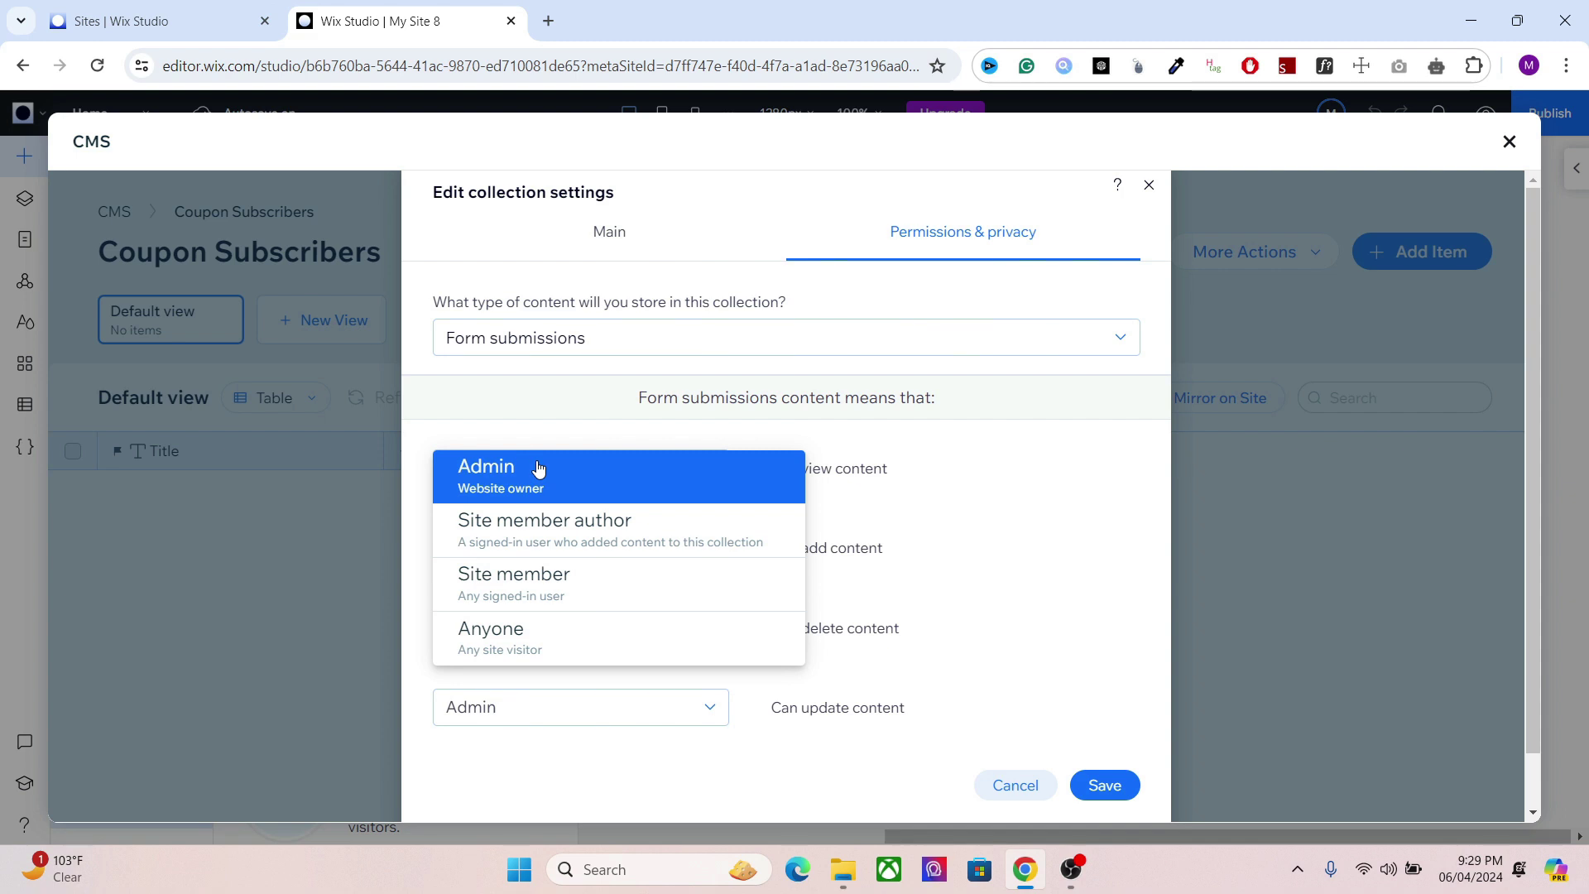
left_click(1065, 563)
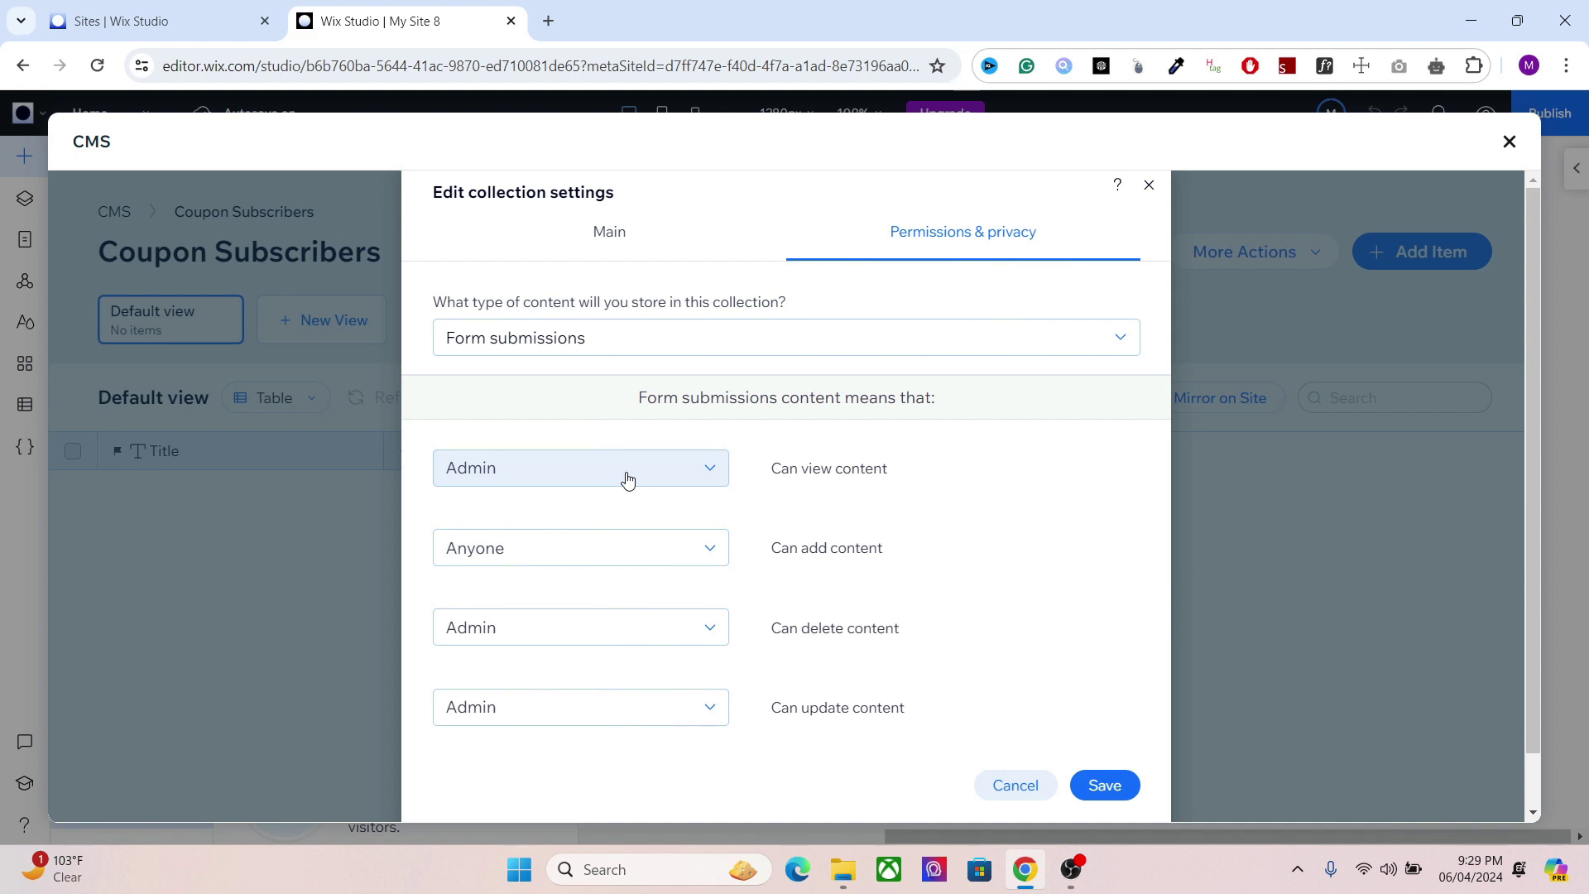
left_click(612, 548)
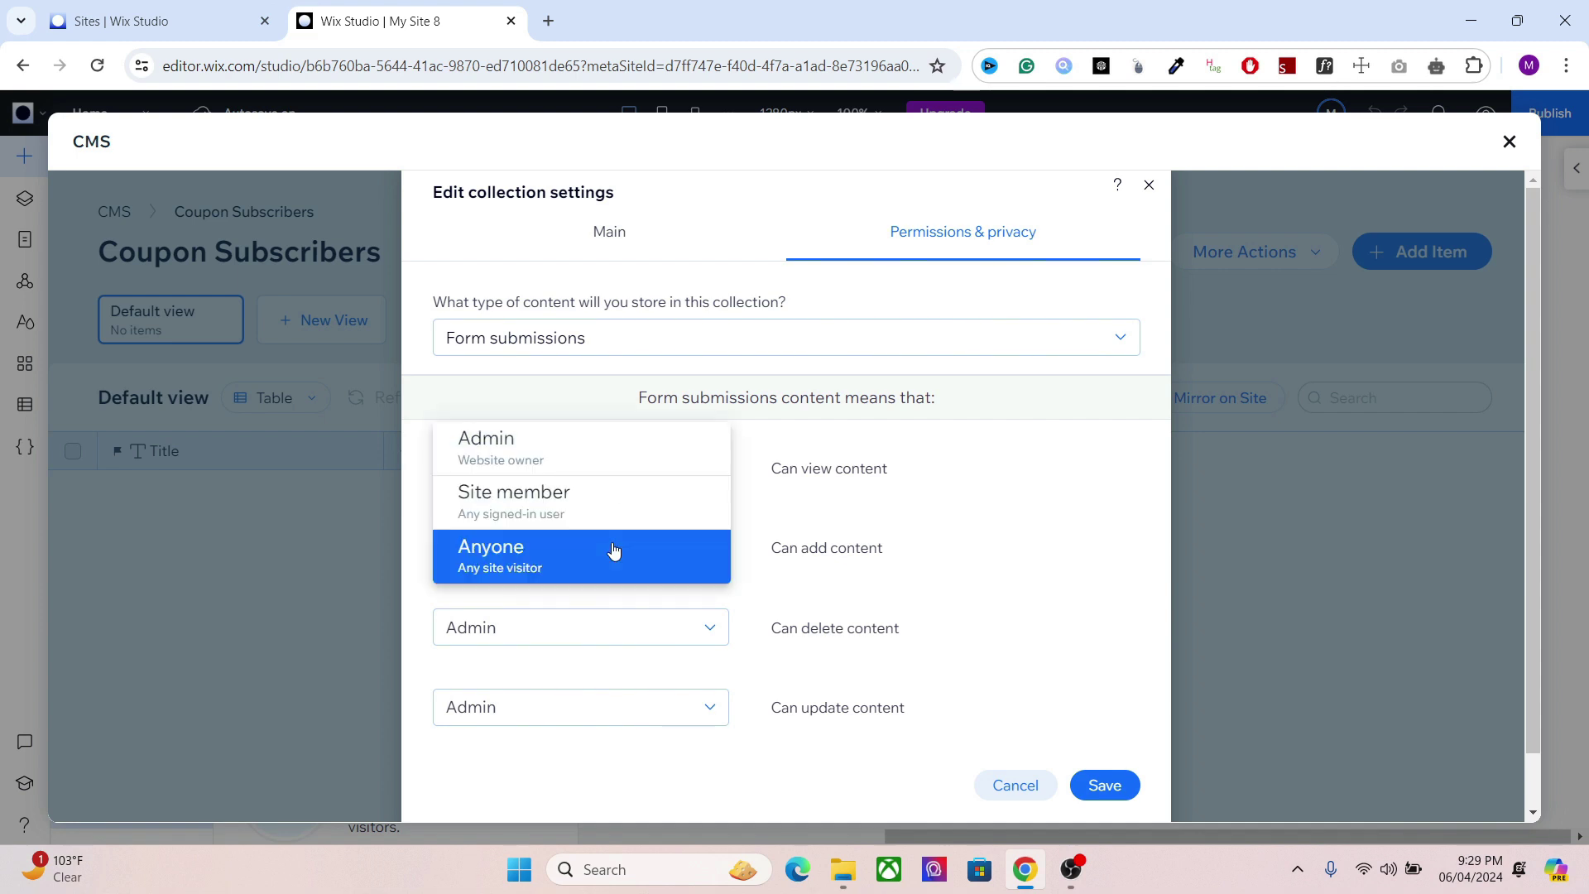
left_click(613, 550)
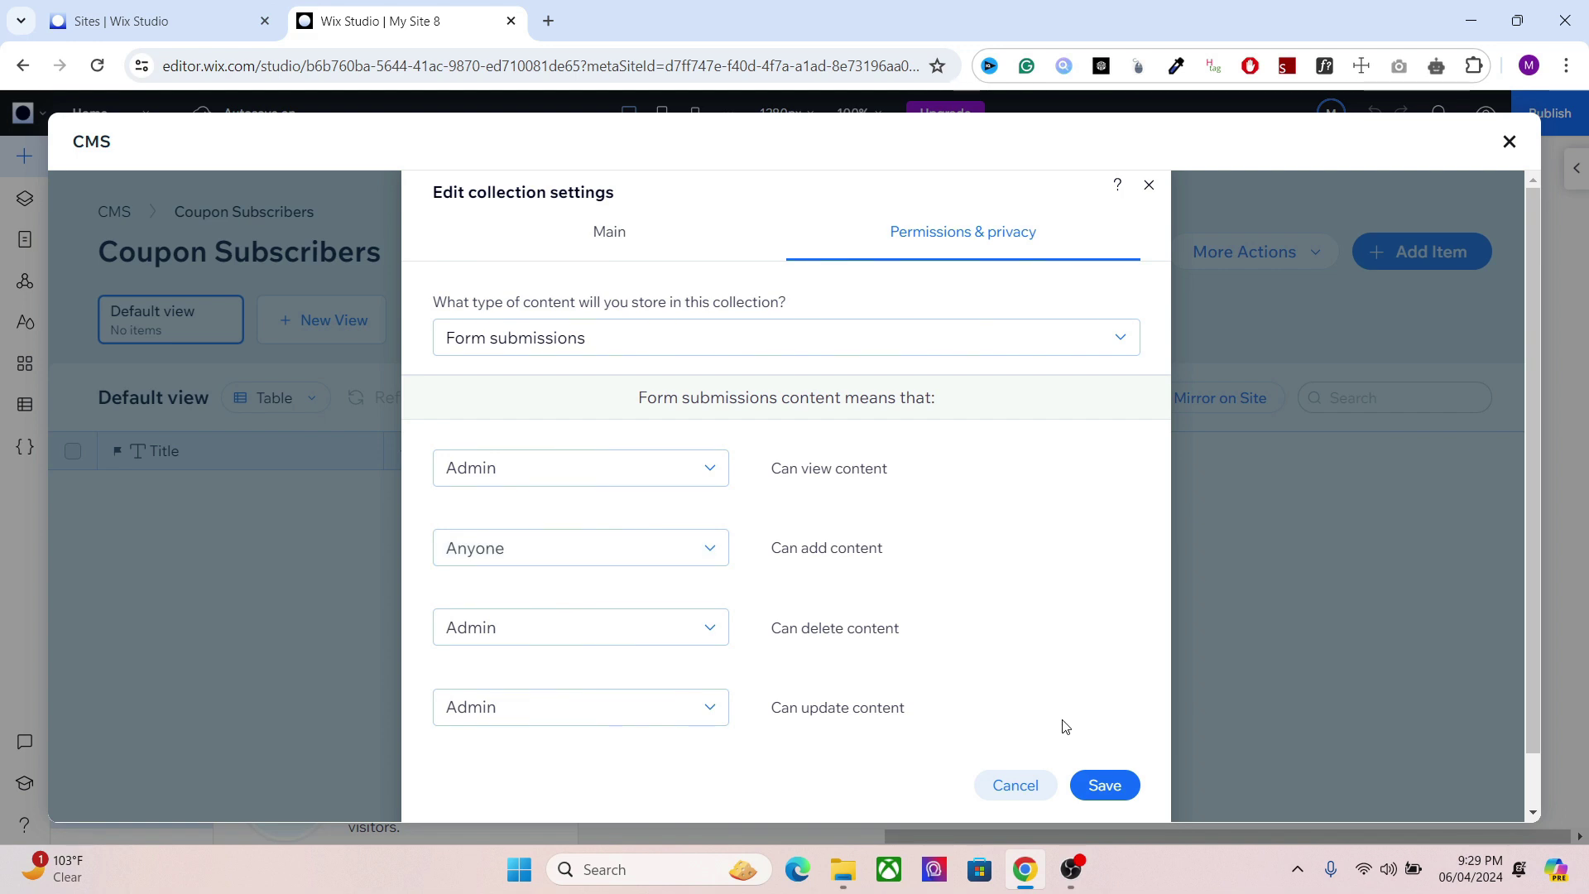
left_click(1110, 791)
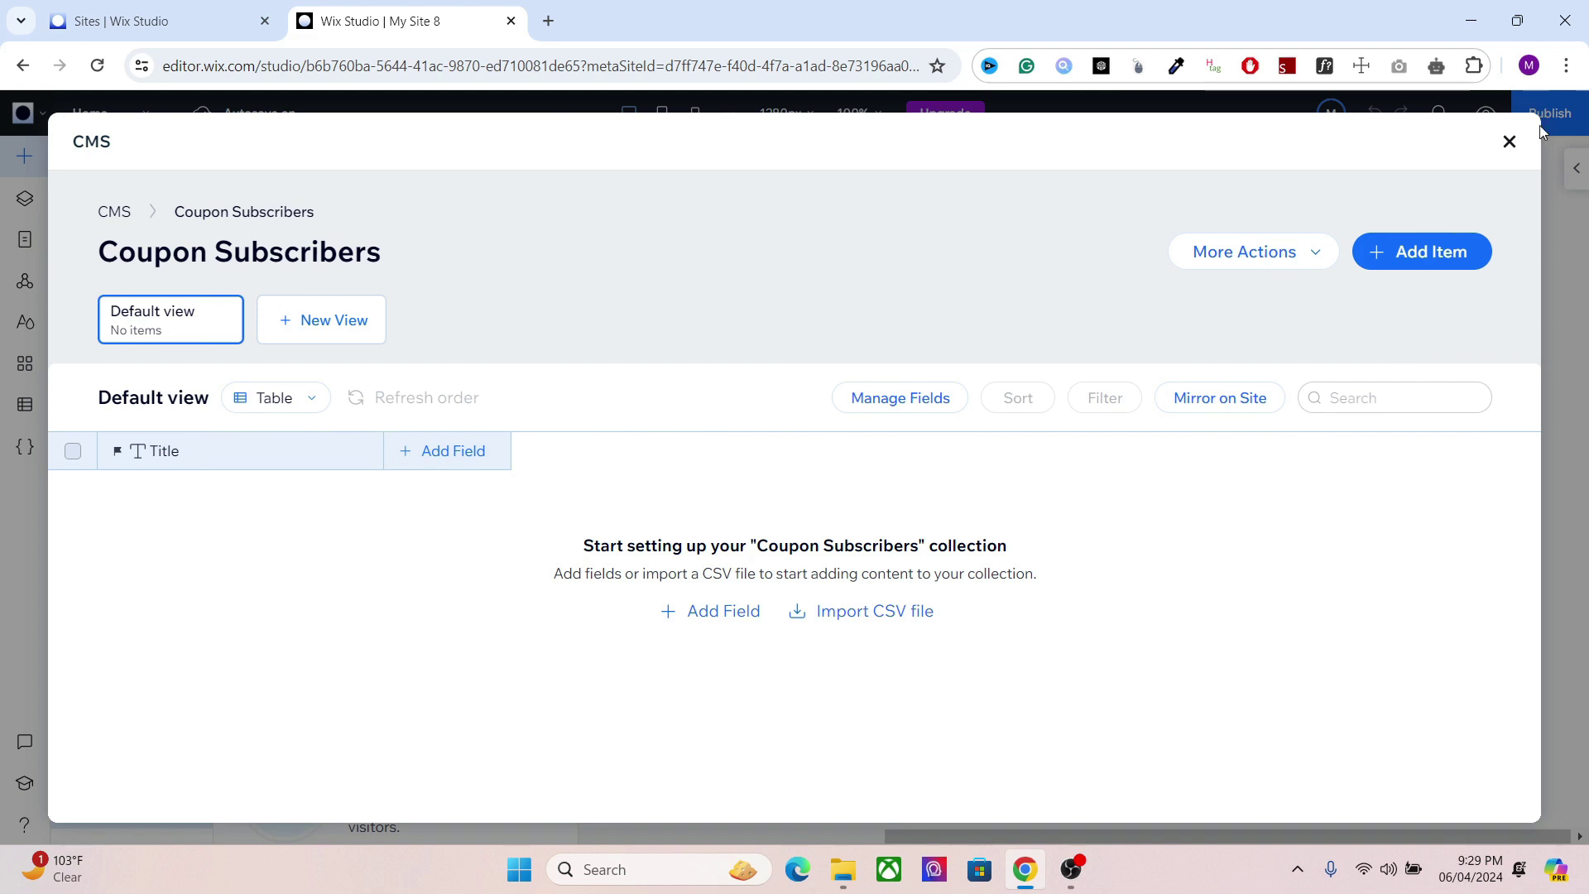
Step: Drag an Email text input onto the hero, positioned just below the Shop All button
left_click(1509, 143)
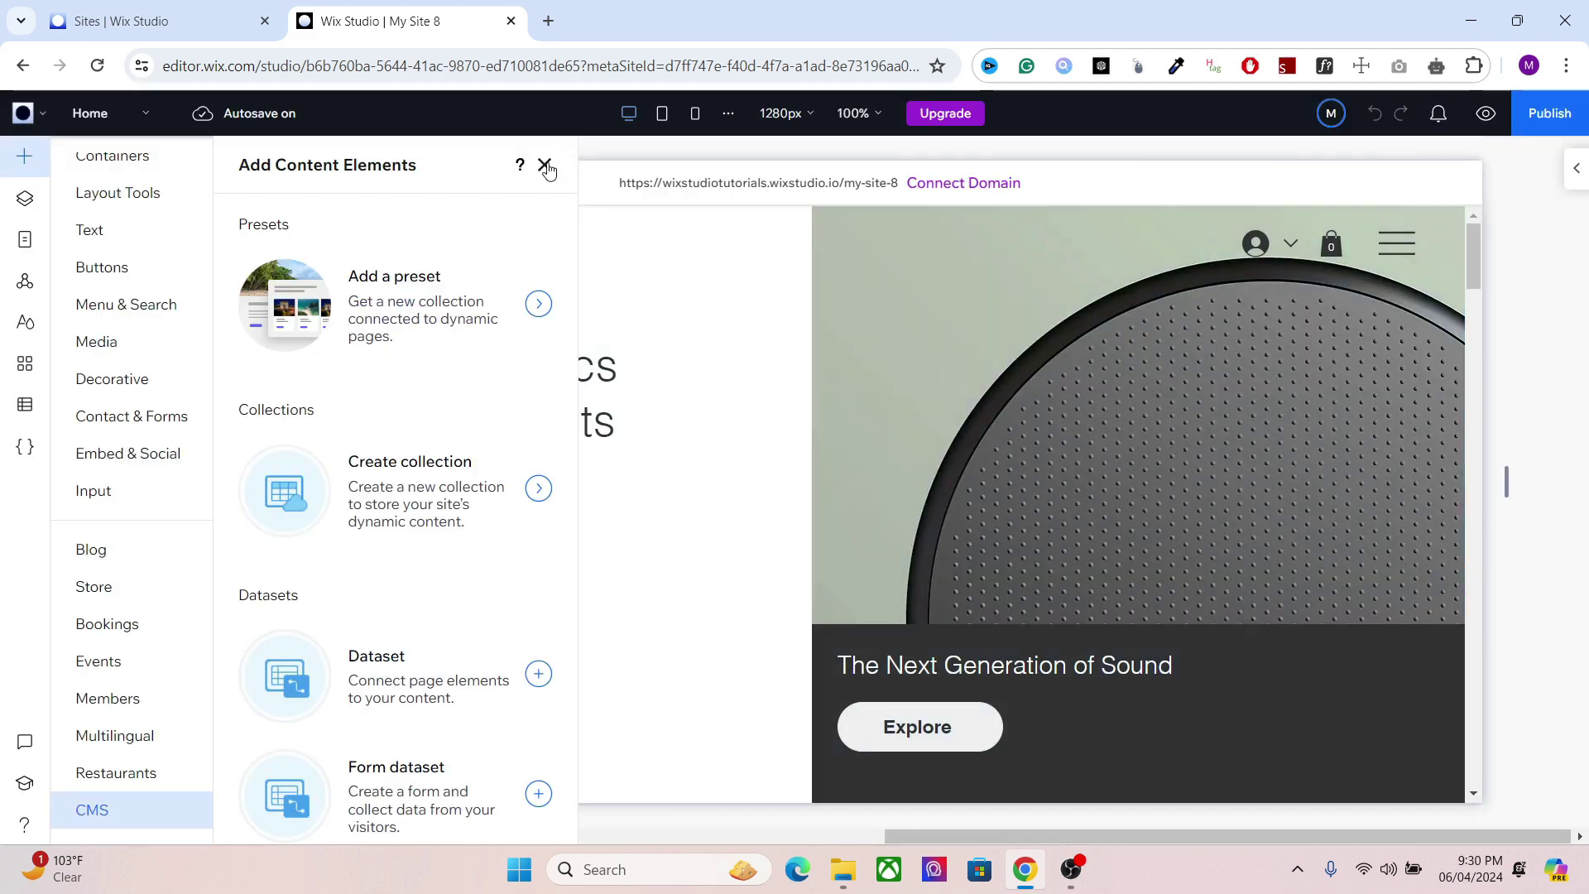
left_click(91, 488)
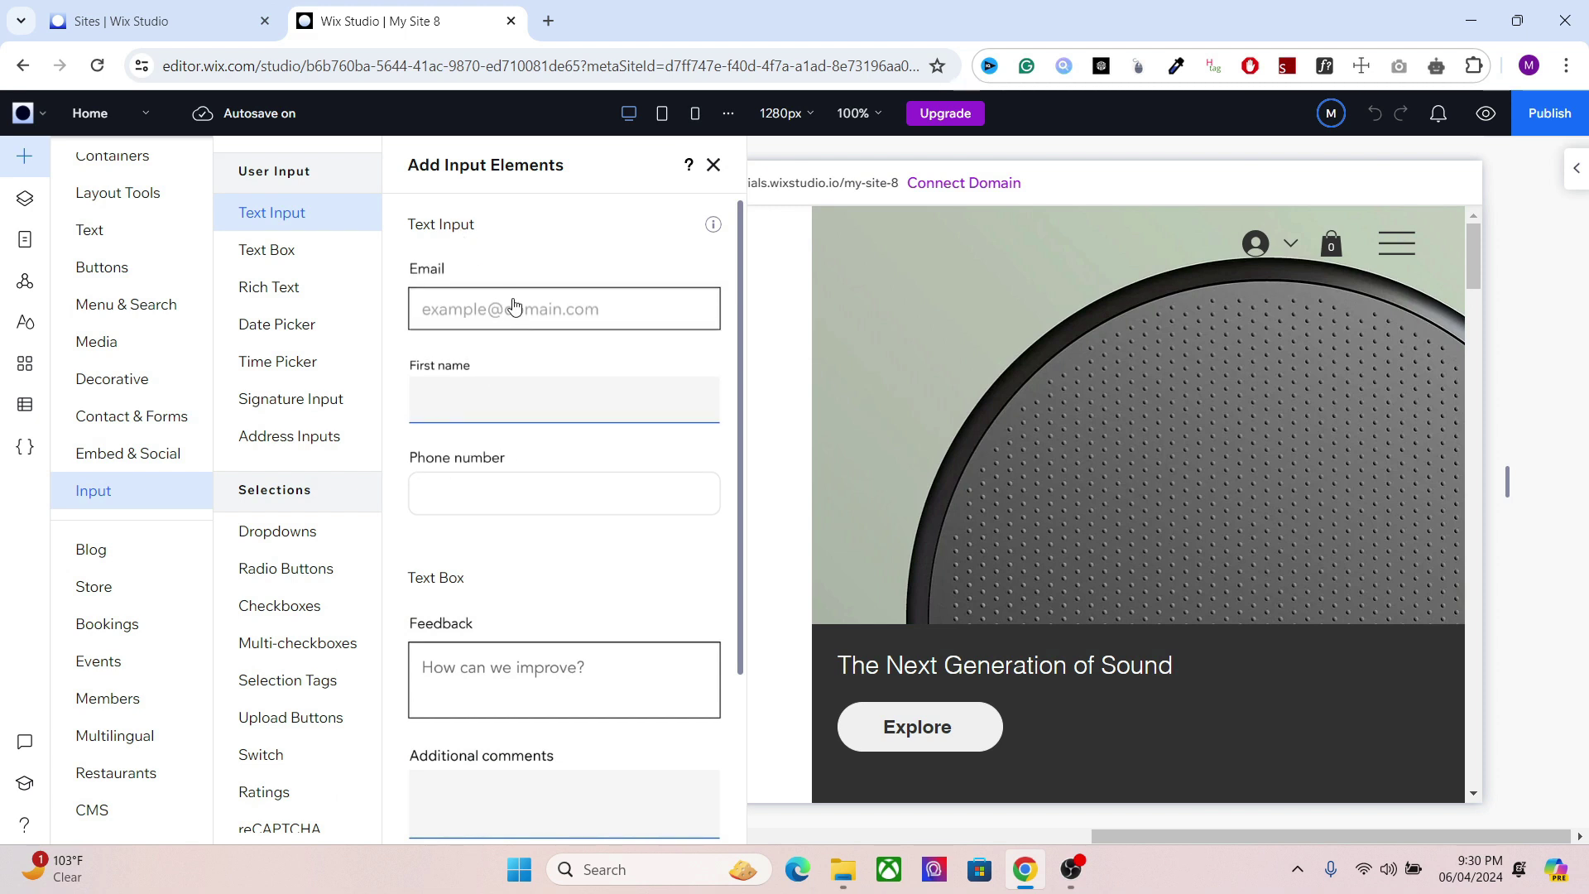
left_click_drag(513, 308, 356, 684)
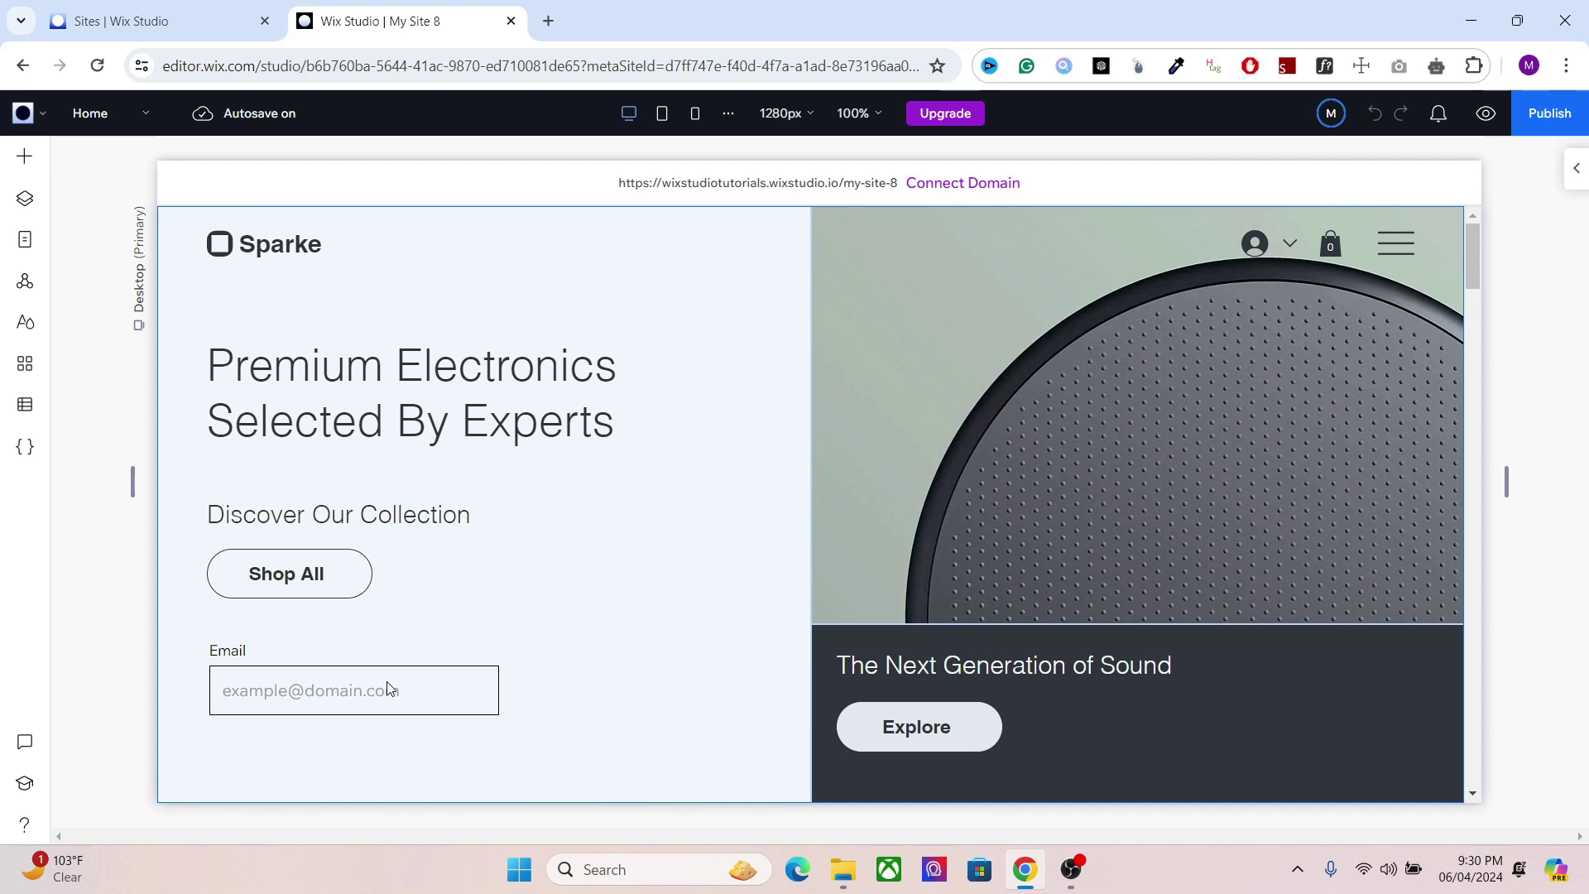
left_click_drag(384, 683, 380, 703)
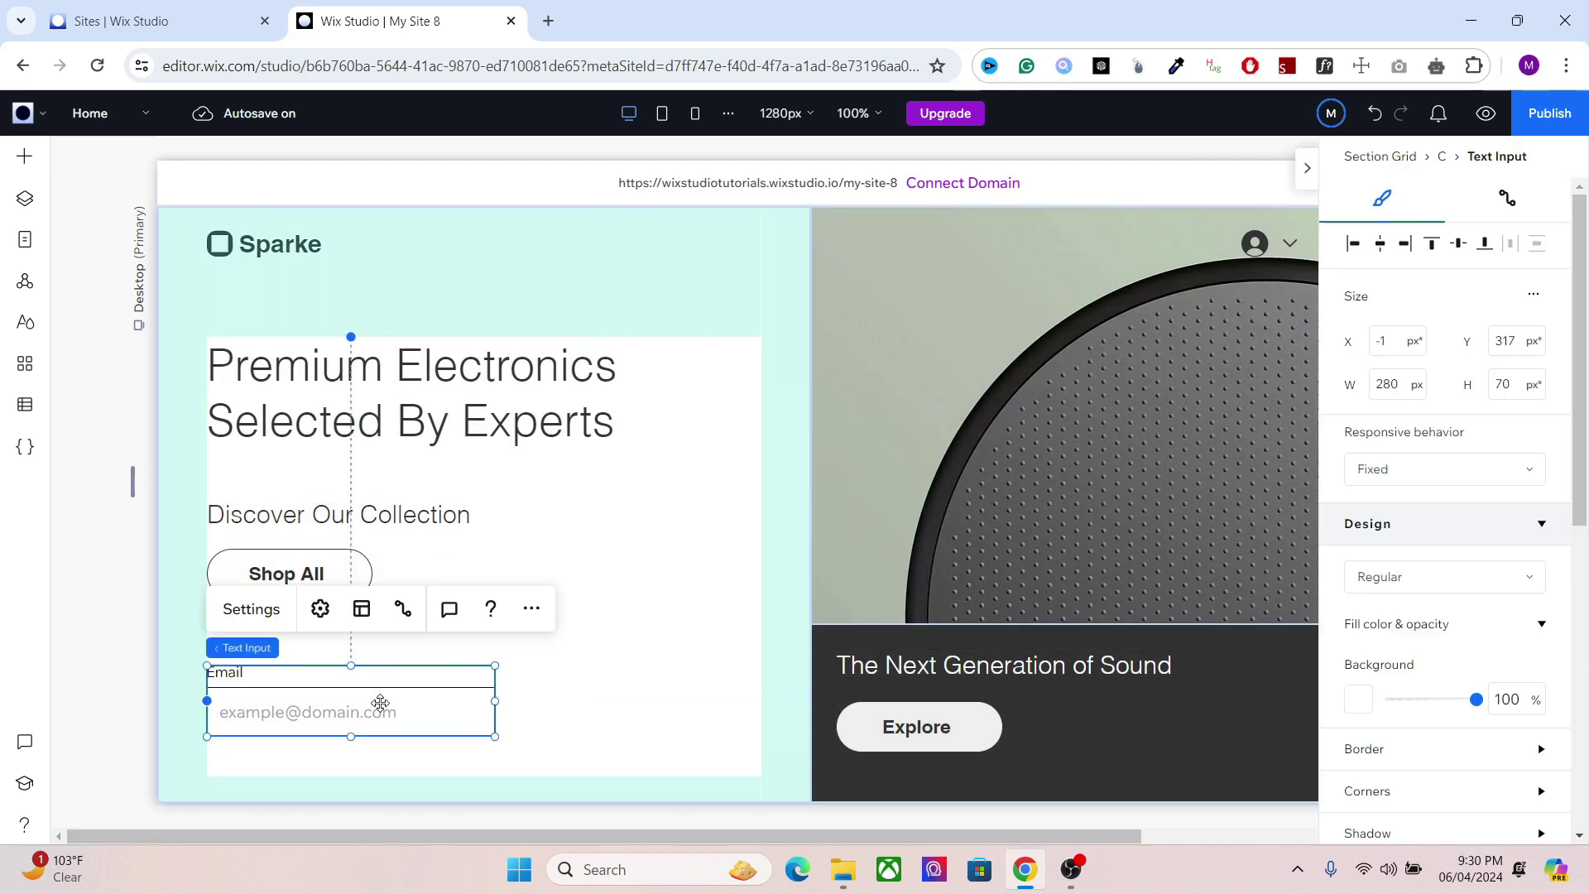
Step: Set the input's type to Email in its settings
left_click(321, 610)
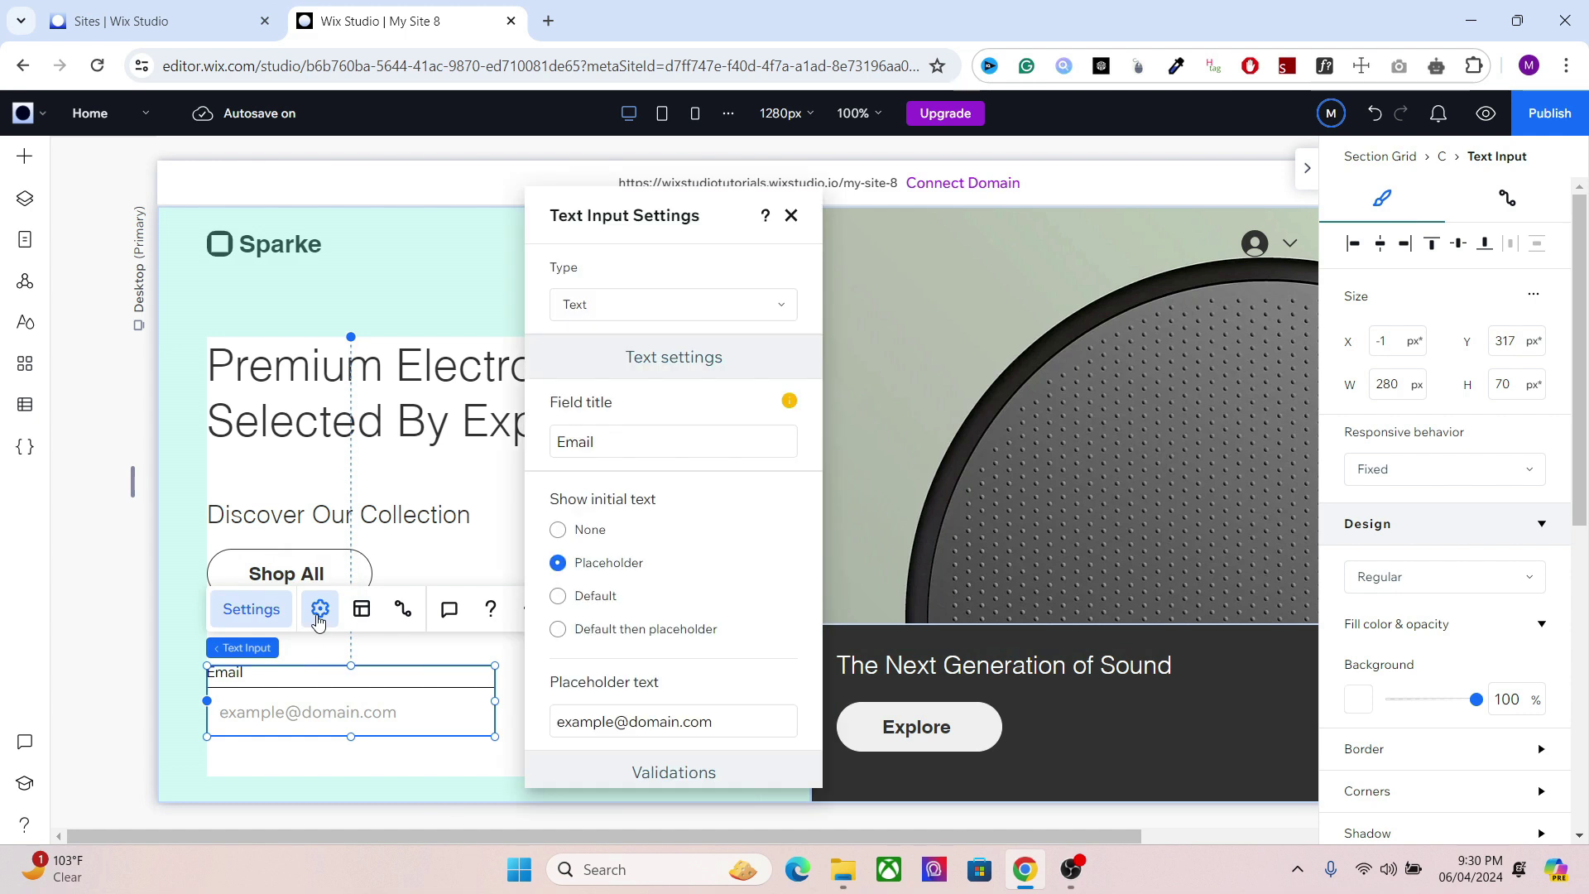
left_click(617, 317)
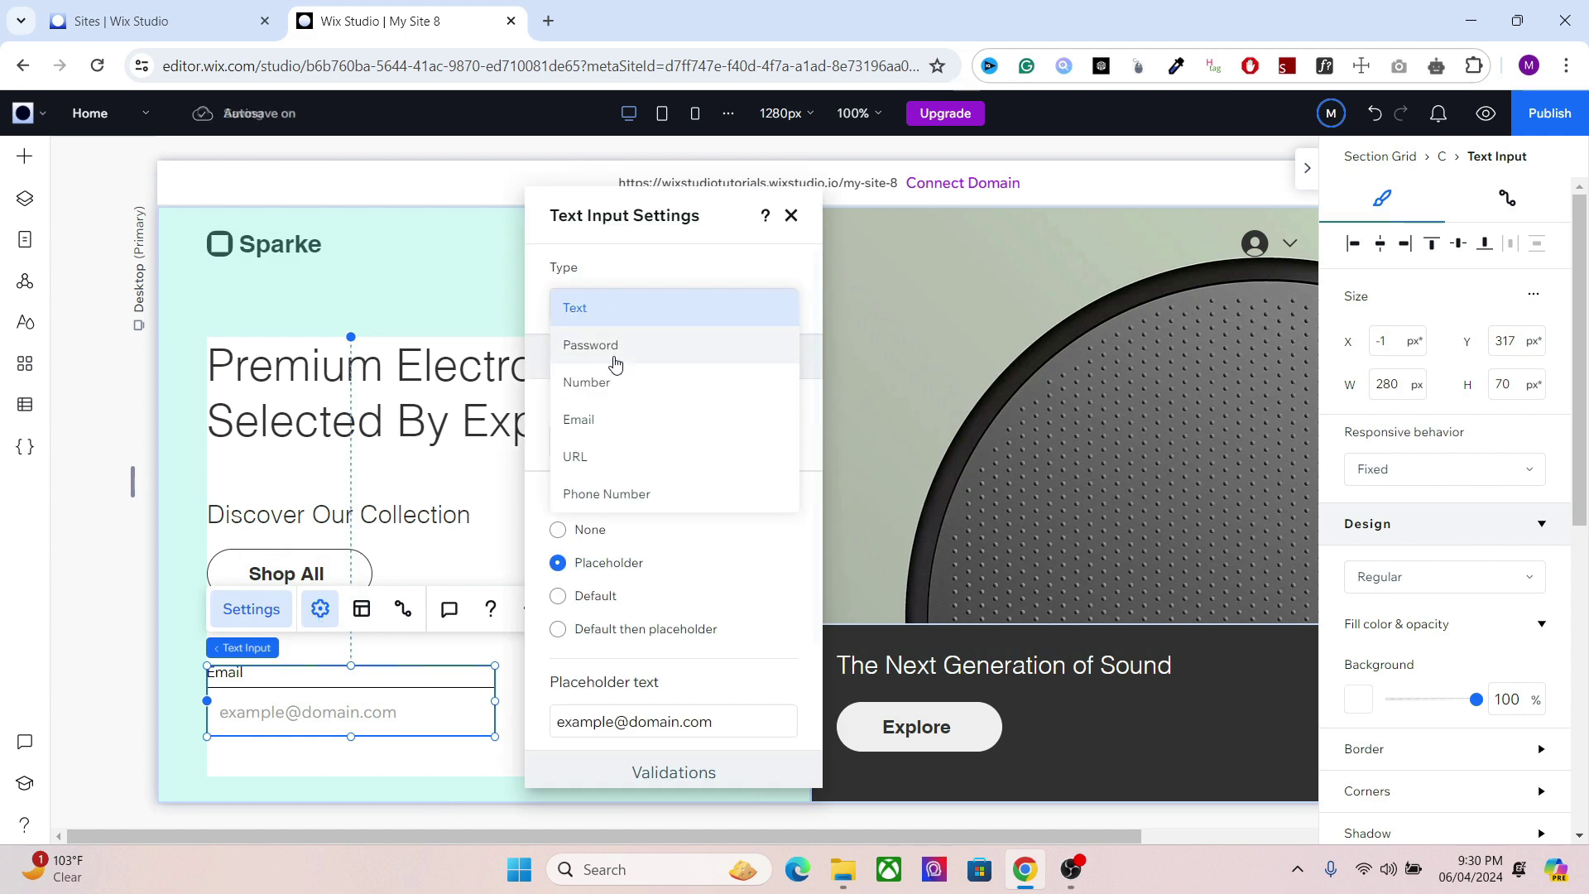
left_click(593, 424)
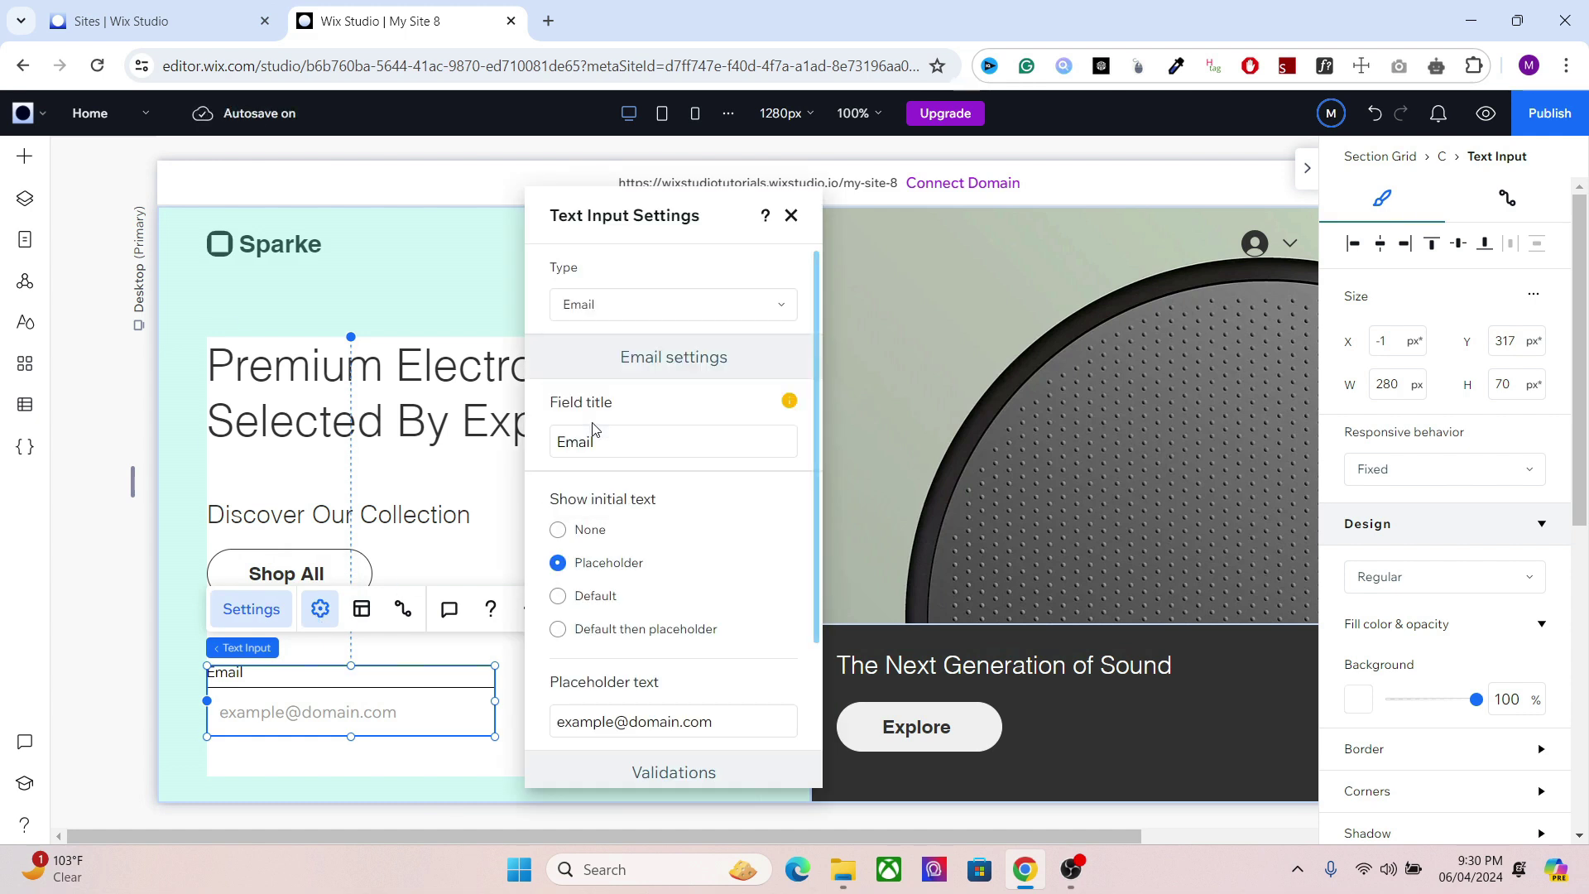
left_click(611, 310)
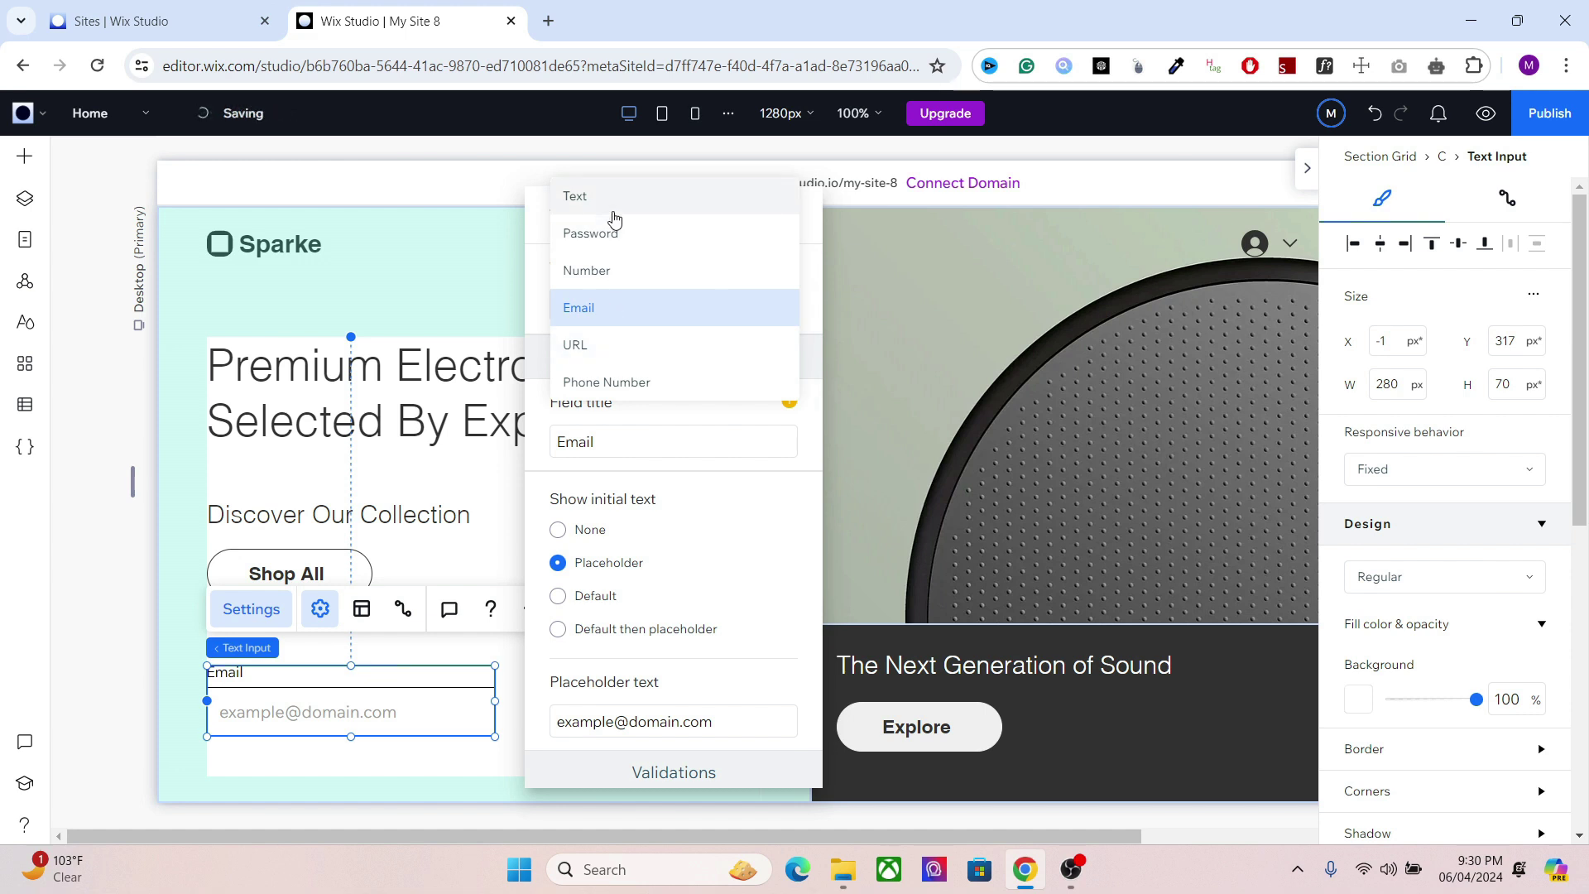
left_click(609, 323)
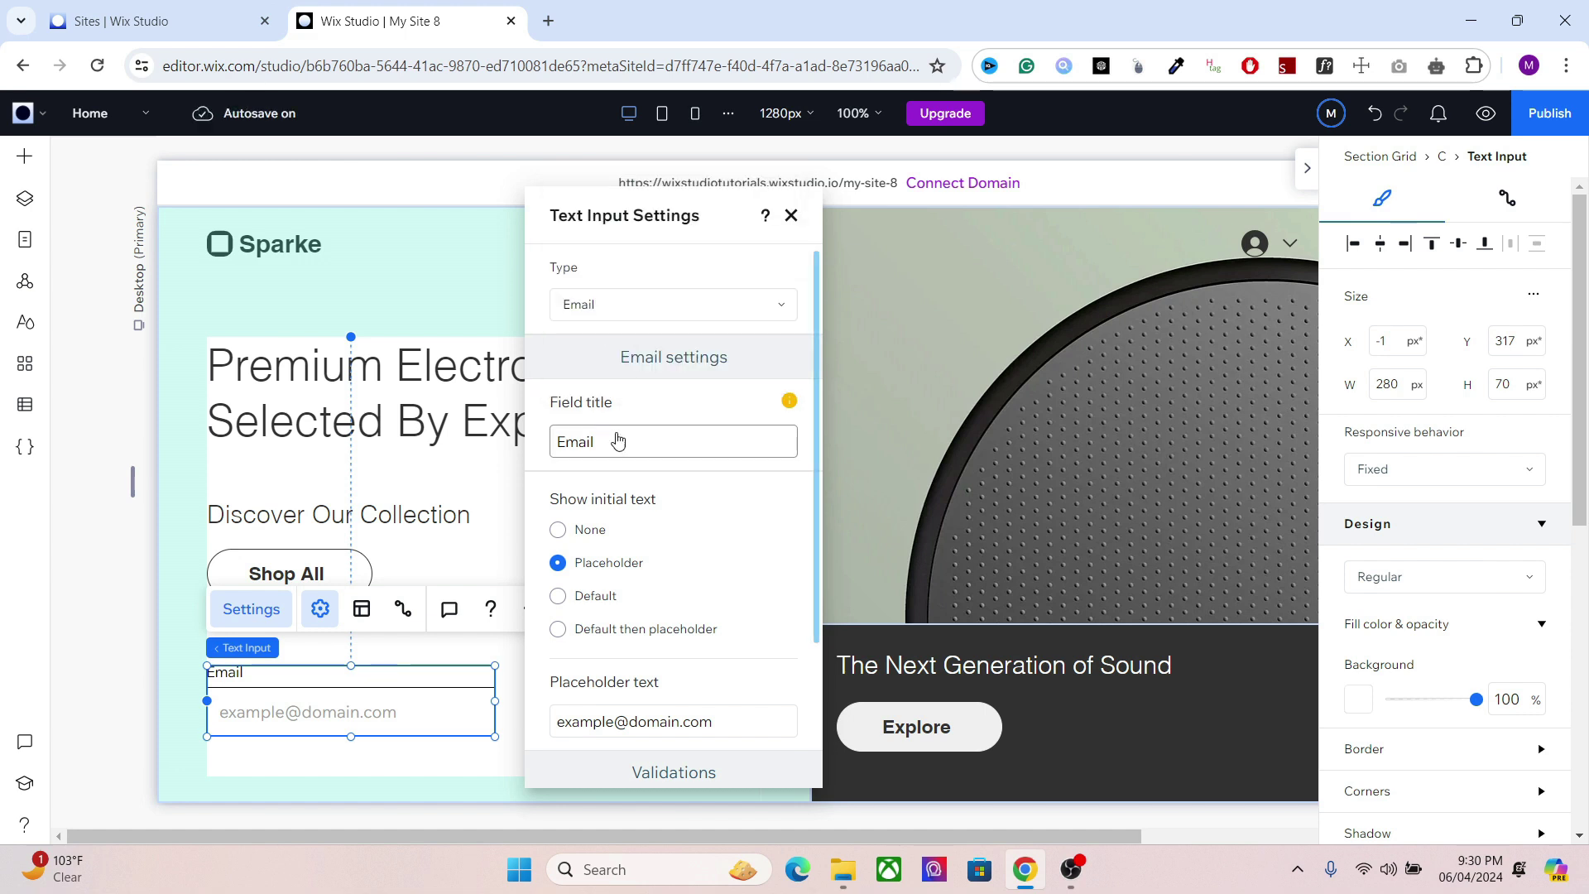
Step: Clear the field title, turn on pattern validation, and shrink the field height to 47 px
left_click(615, 437)
key("ctrl+a")
key("BackSpace")
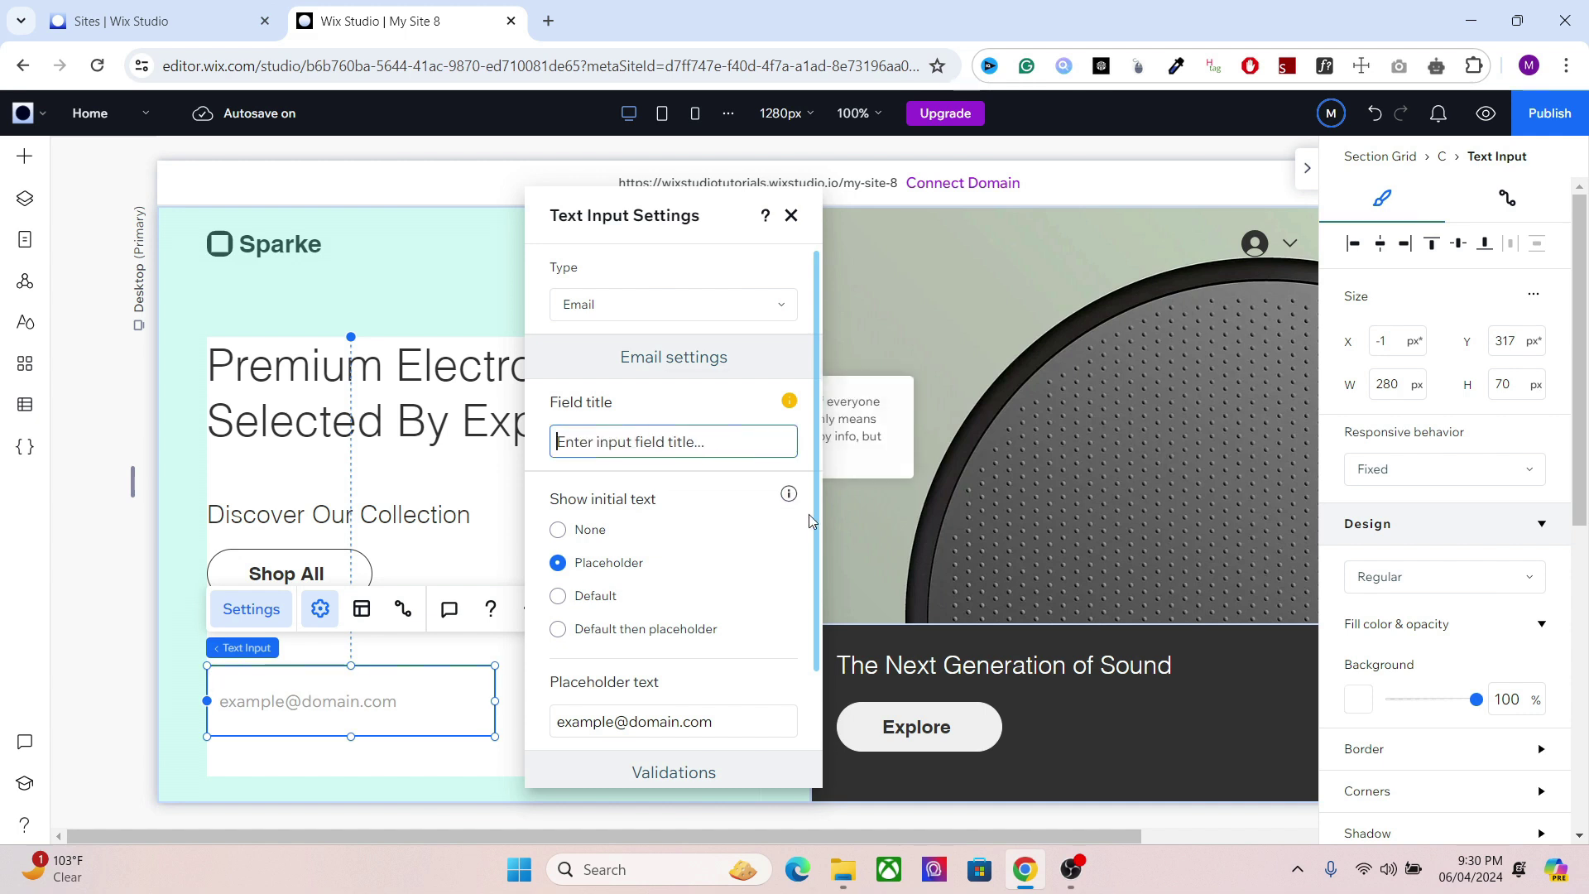
left_click_drag(821, 540, 820, 696)
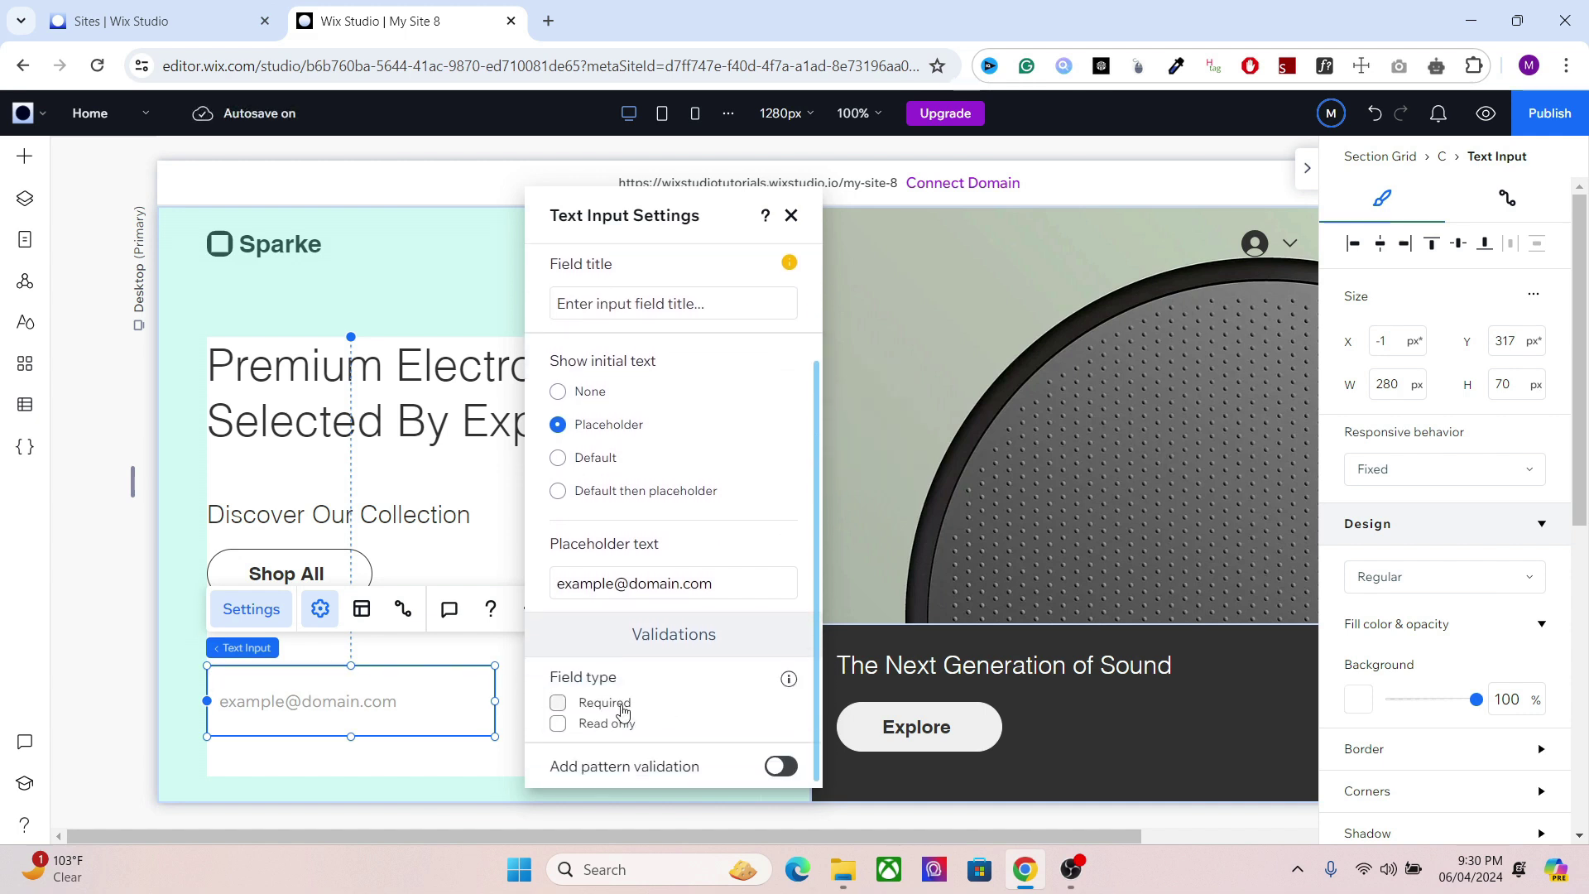
left_click(785, 770)
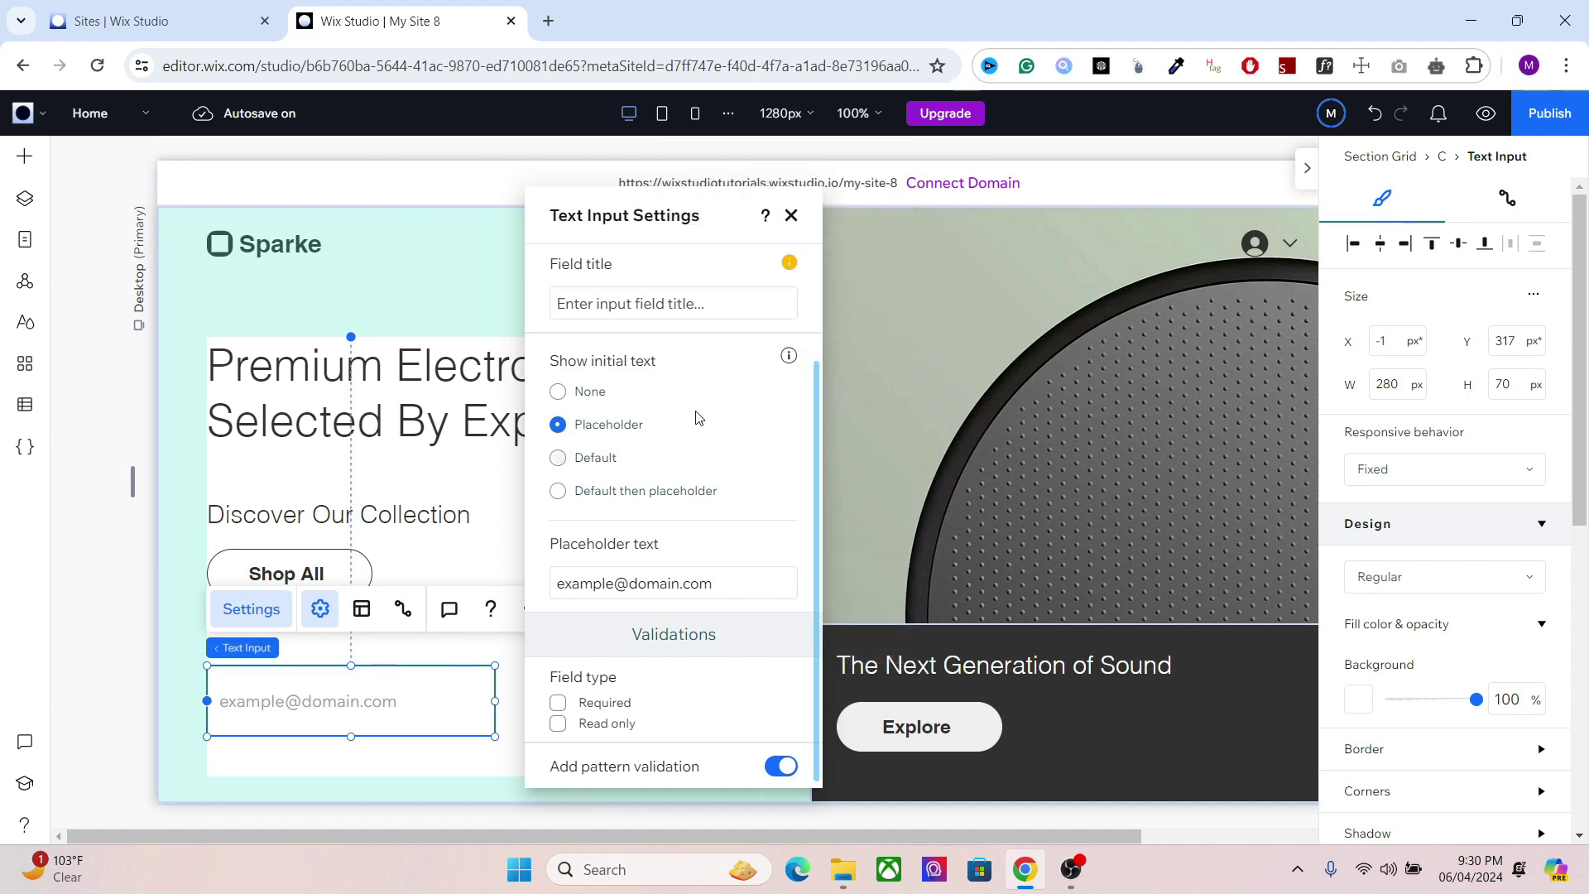
left_click(791, 216)
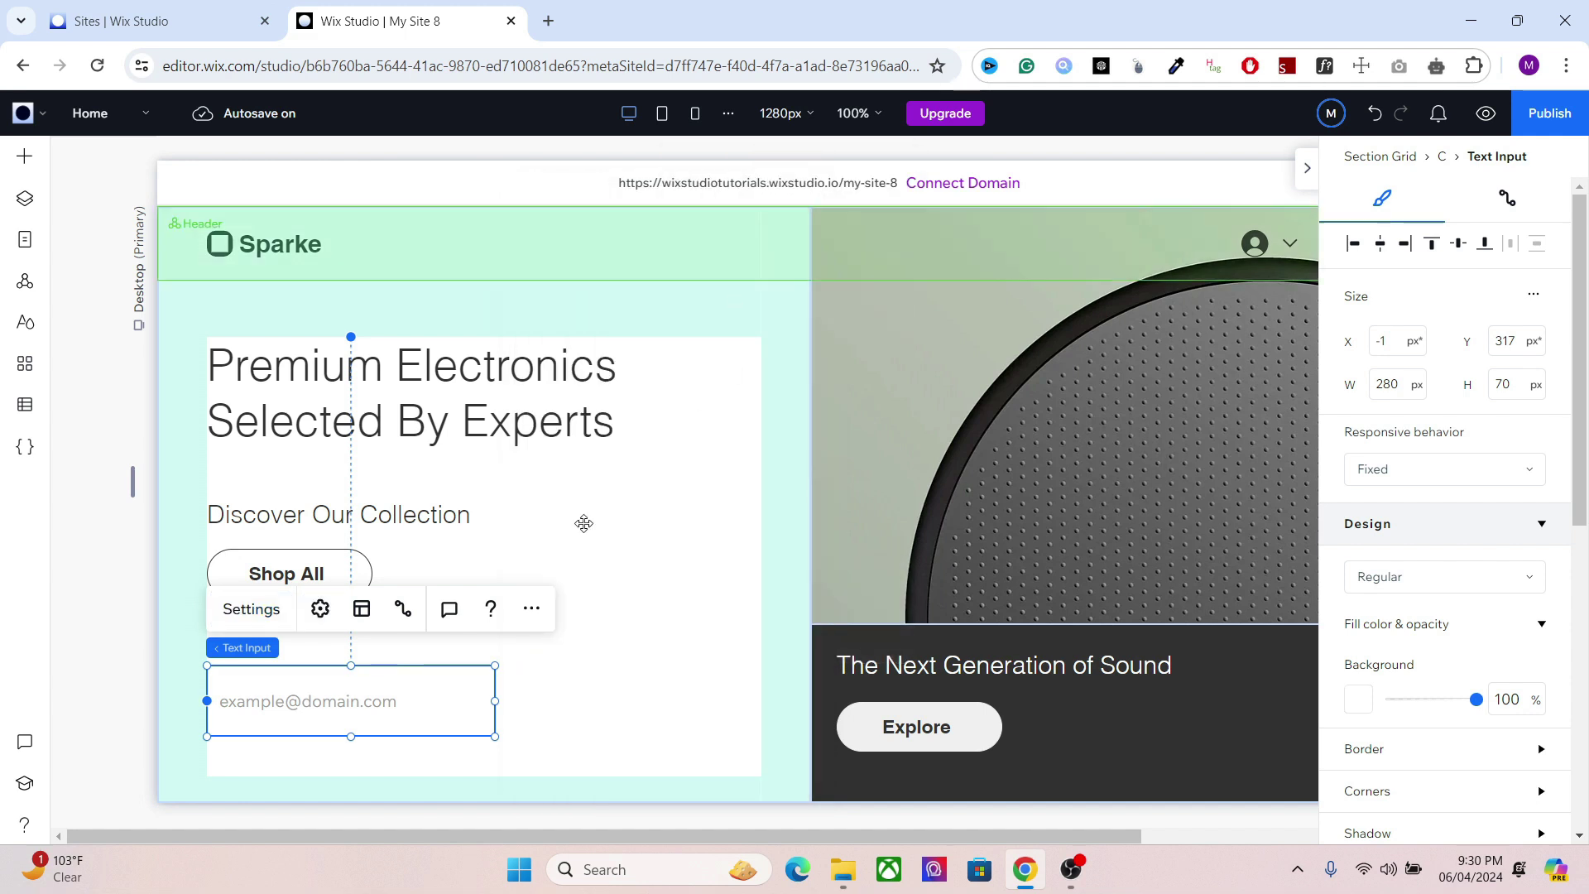
left_click_drag(357, 736, 357, 728)
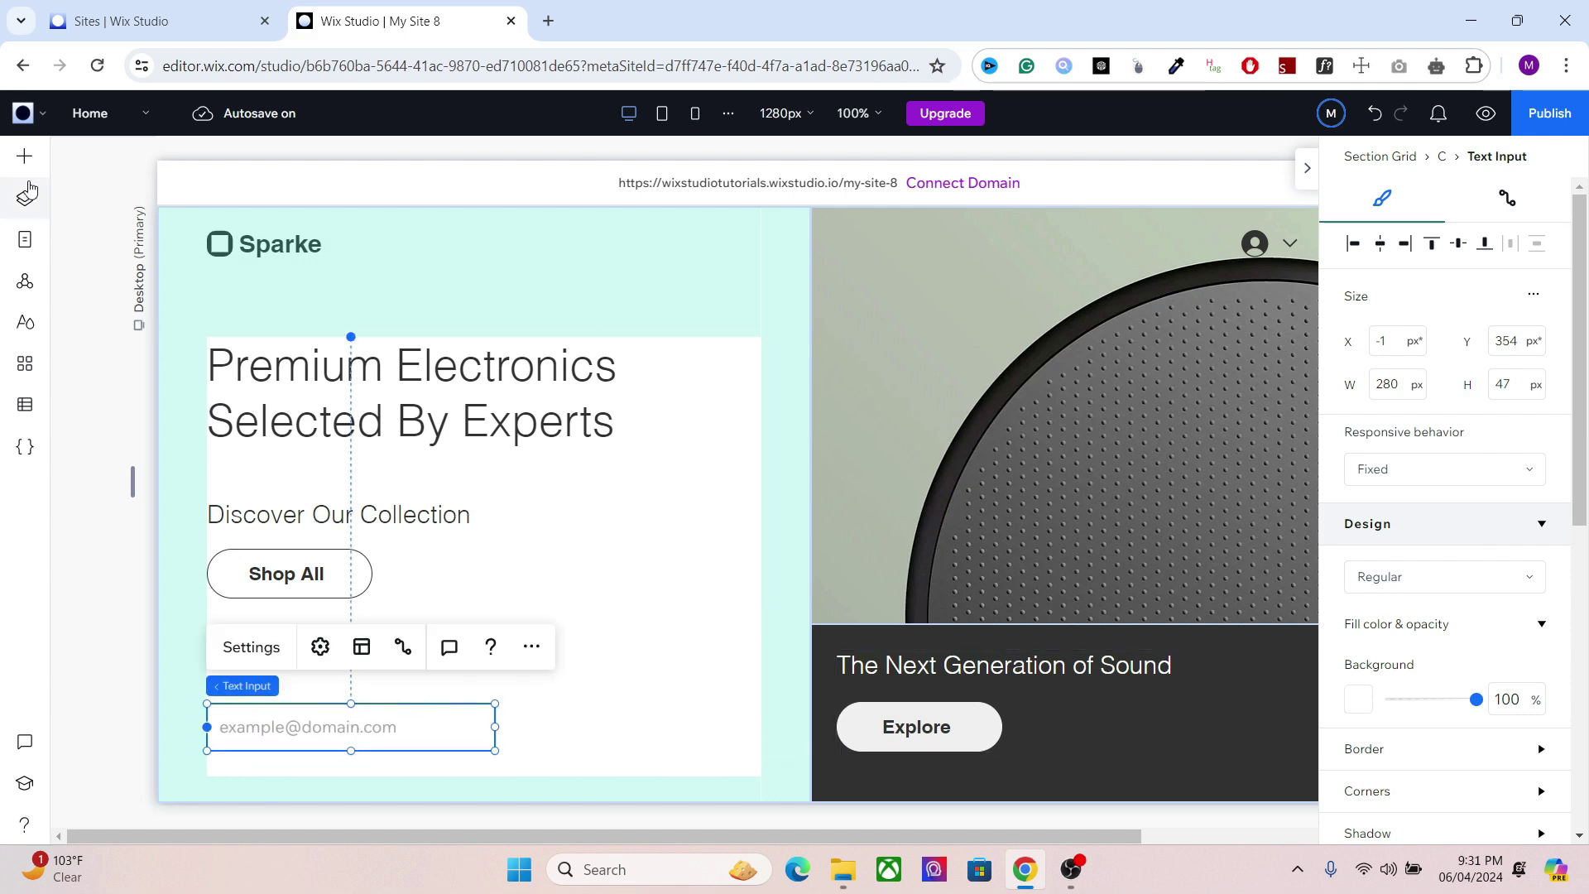
Step: Add a paragraph text element to the hero section
left_click(17, 158)
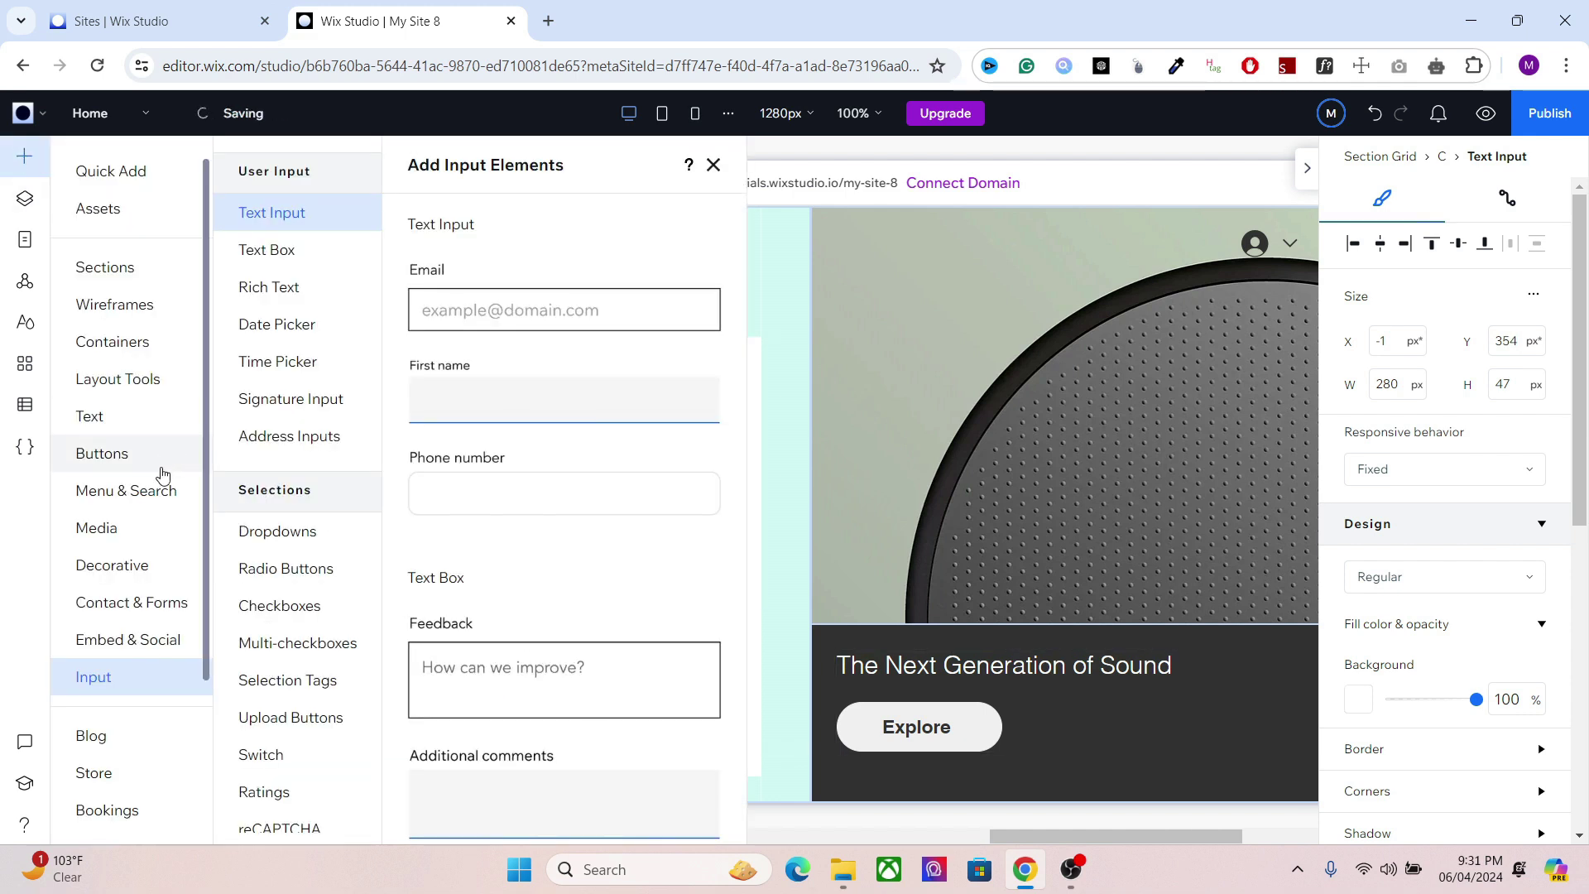
left_click(146, 426)
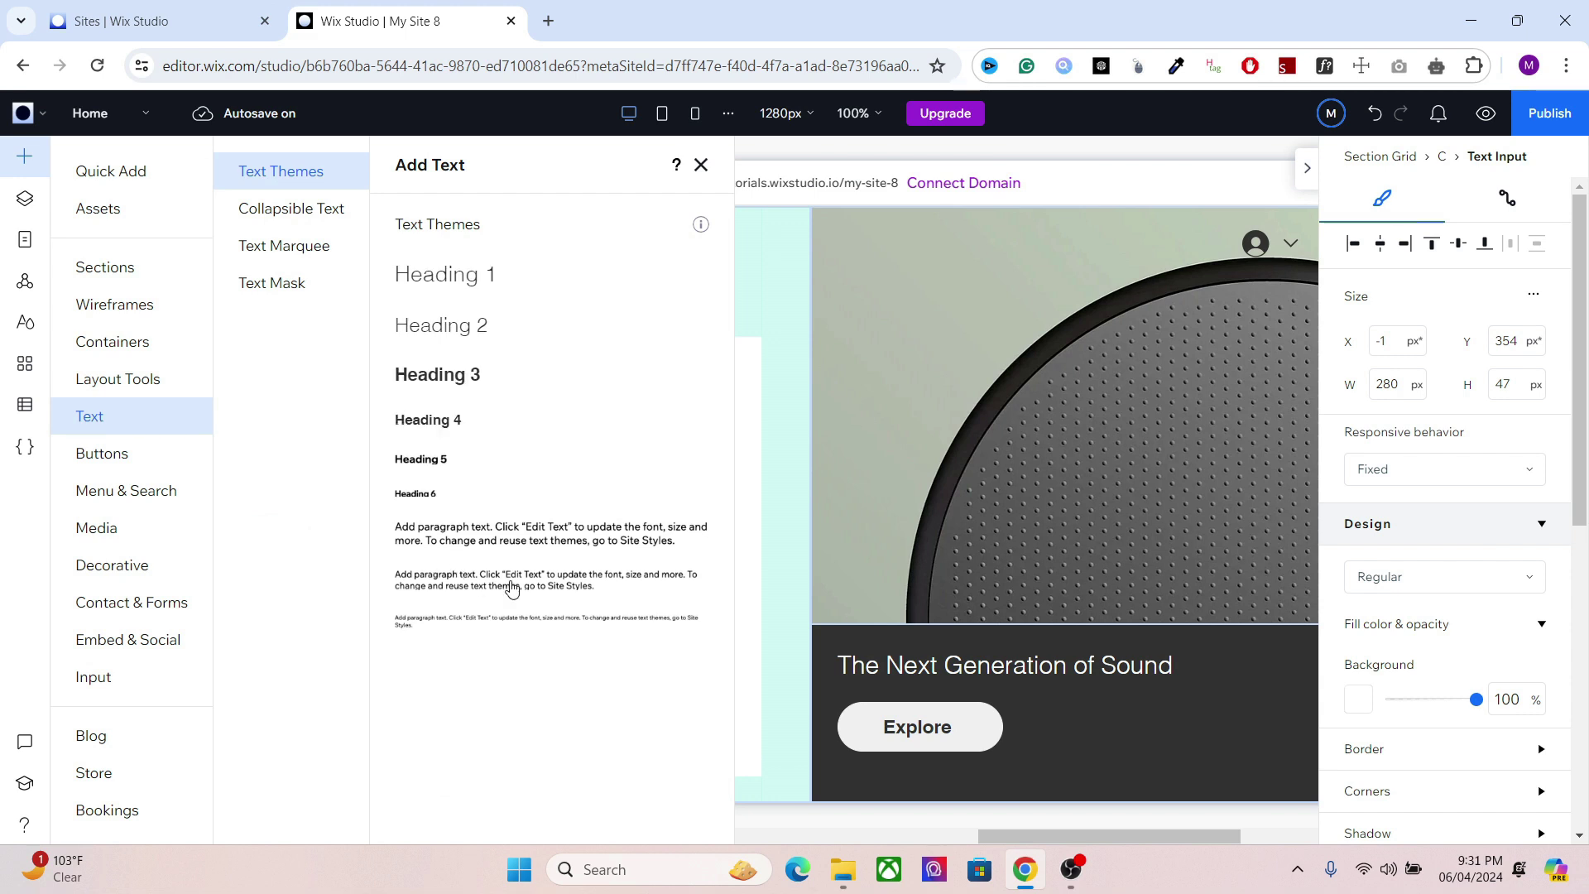
left_click_drag(489, 567, 415, 658)
left_click(431, 662)
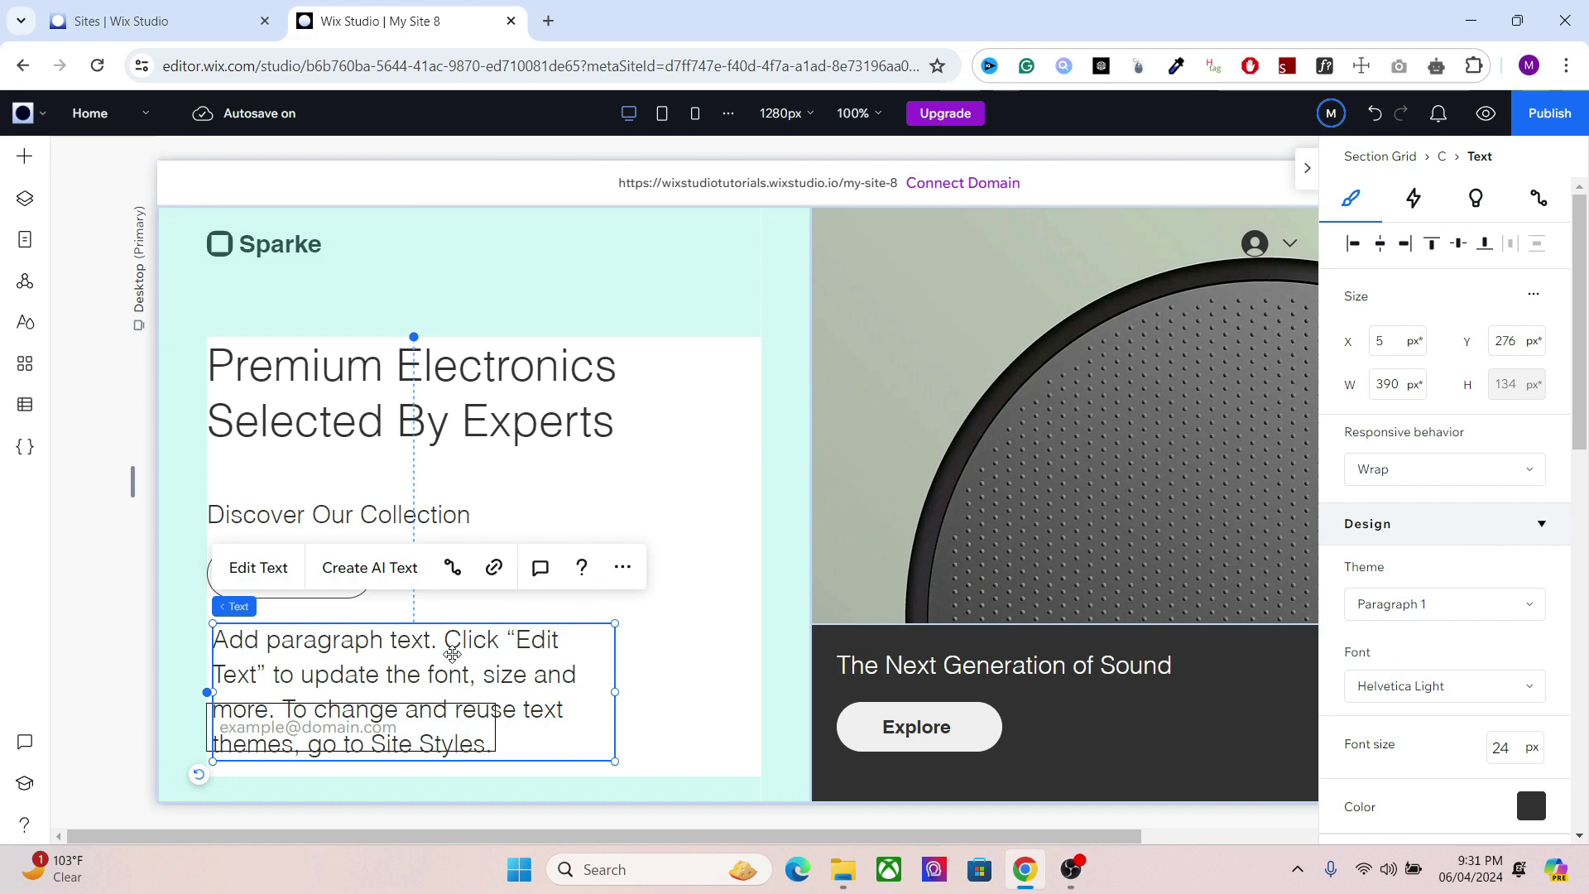
Step: Change the paragraph to 'Get 20% Off On Your First Purchase' and move it above the email field
double_click(509, 660)
key("BackSpace")
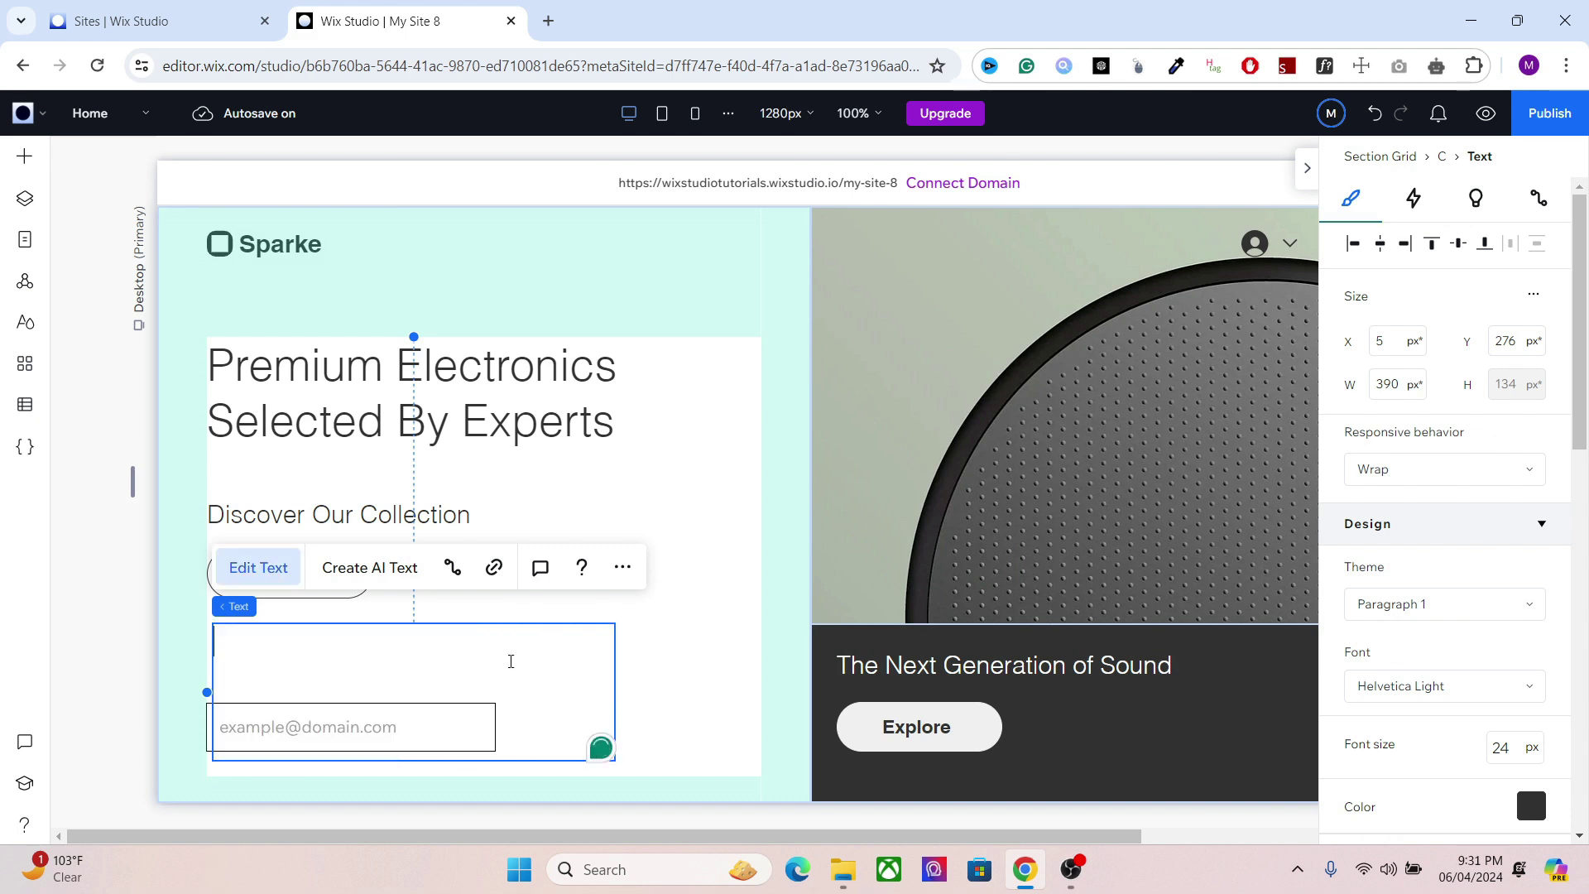
type("Ge")
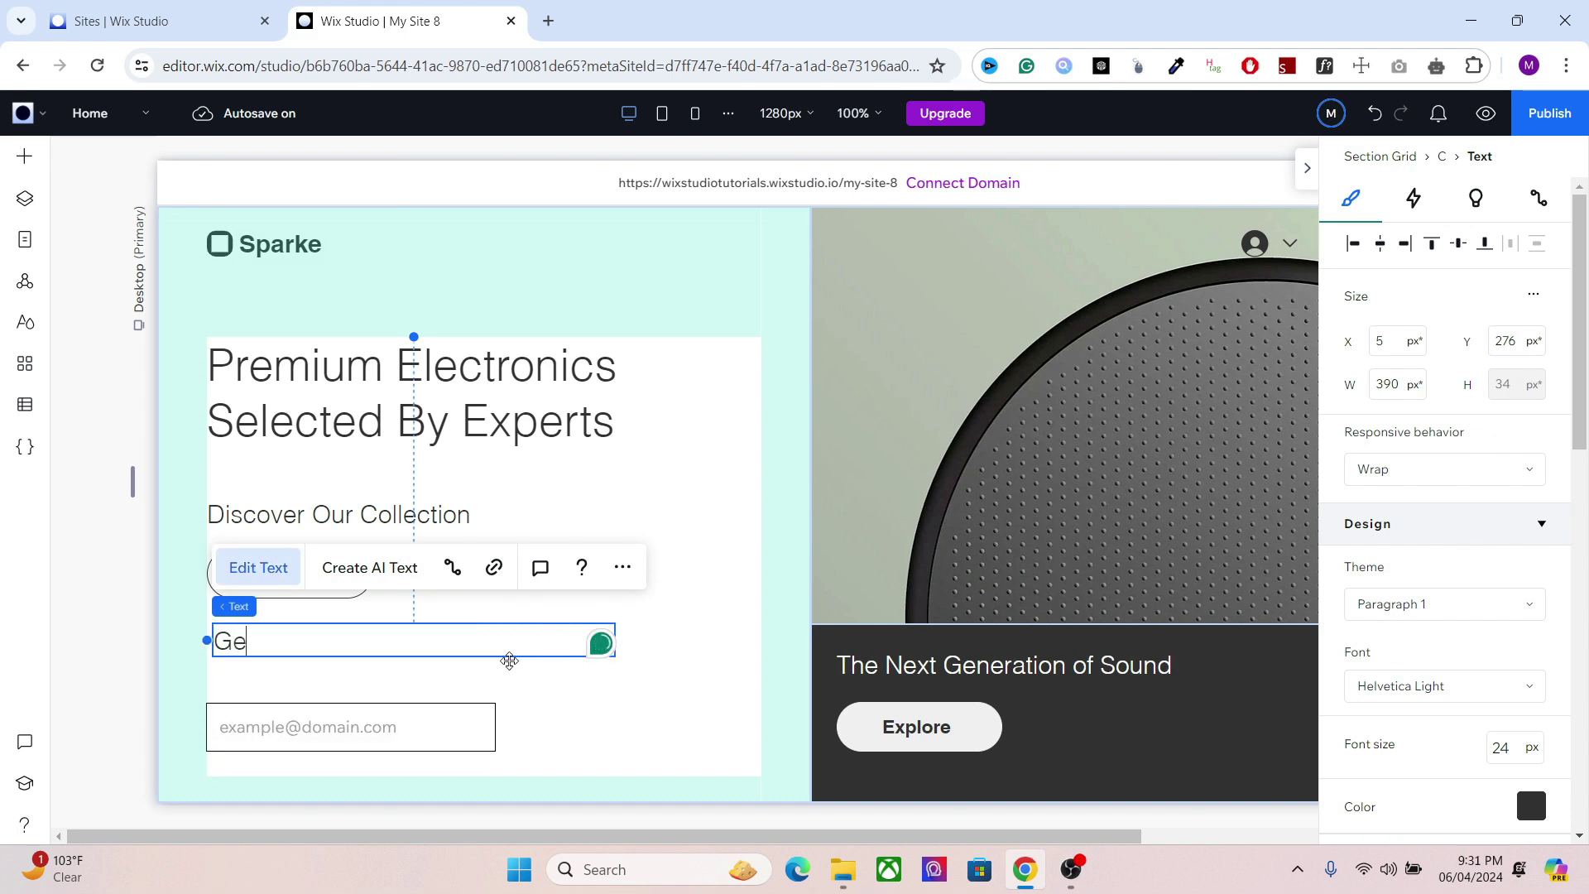
type("t 20% Off")
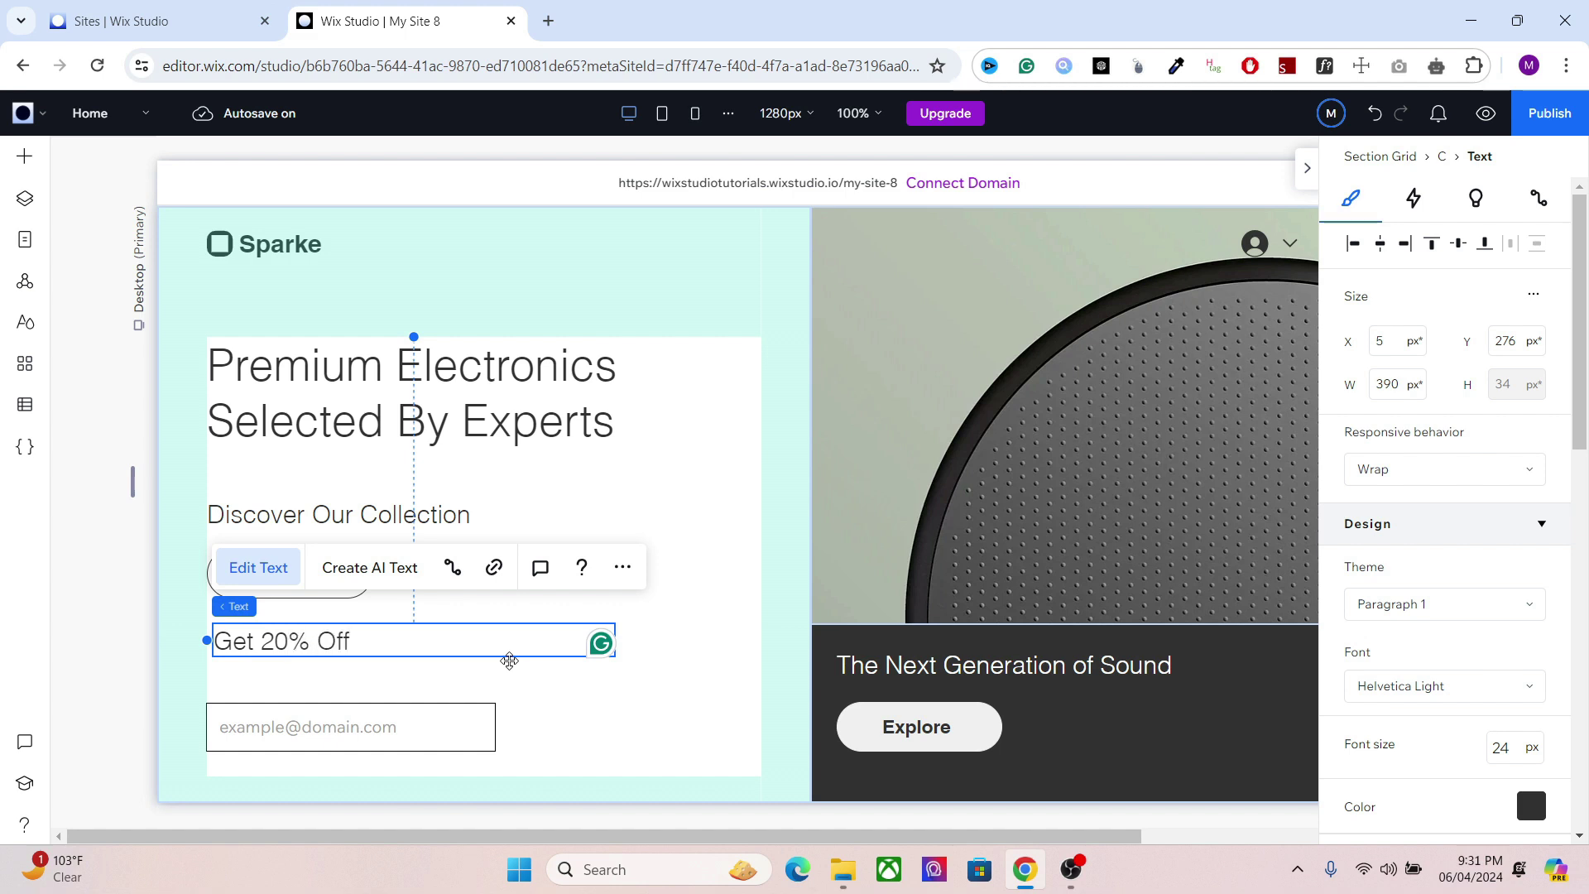
type(" On y")
key("BackSpace")
type("Your First")
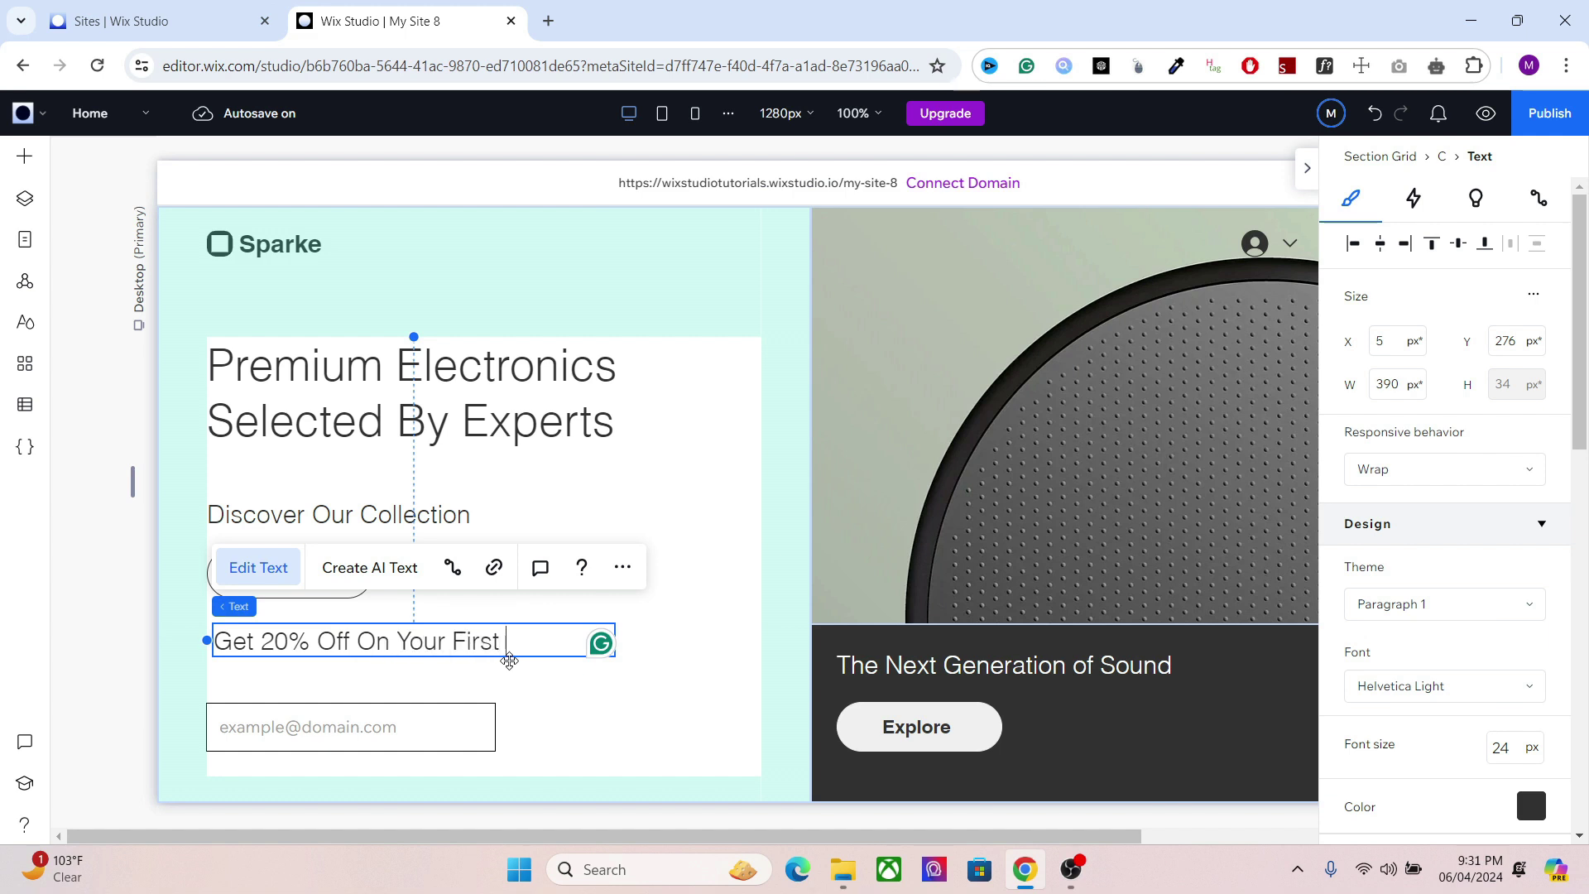
type(" Purchase")
left_click(672, 635)
left_click_drag(405, 654, 366, 700)
left_click(365, 715)
Step: Connect the email field to a new dataset for the Coupon Subscribers collection
left_click(471, 684)
left_click(439, 710)
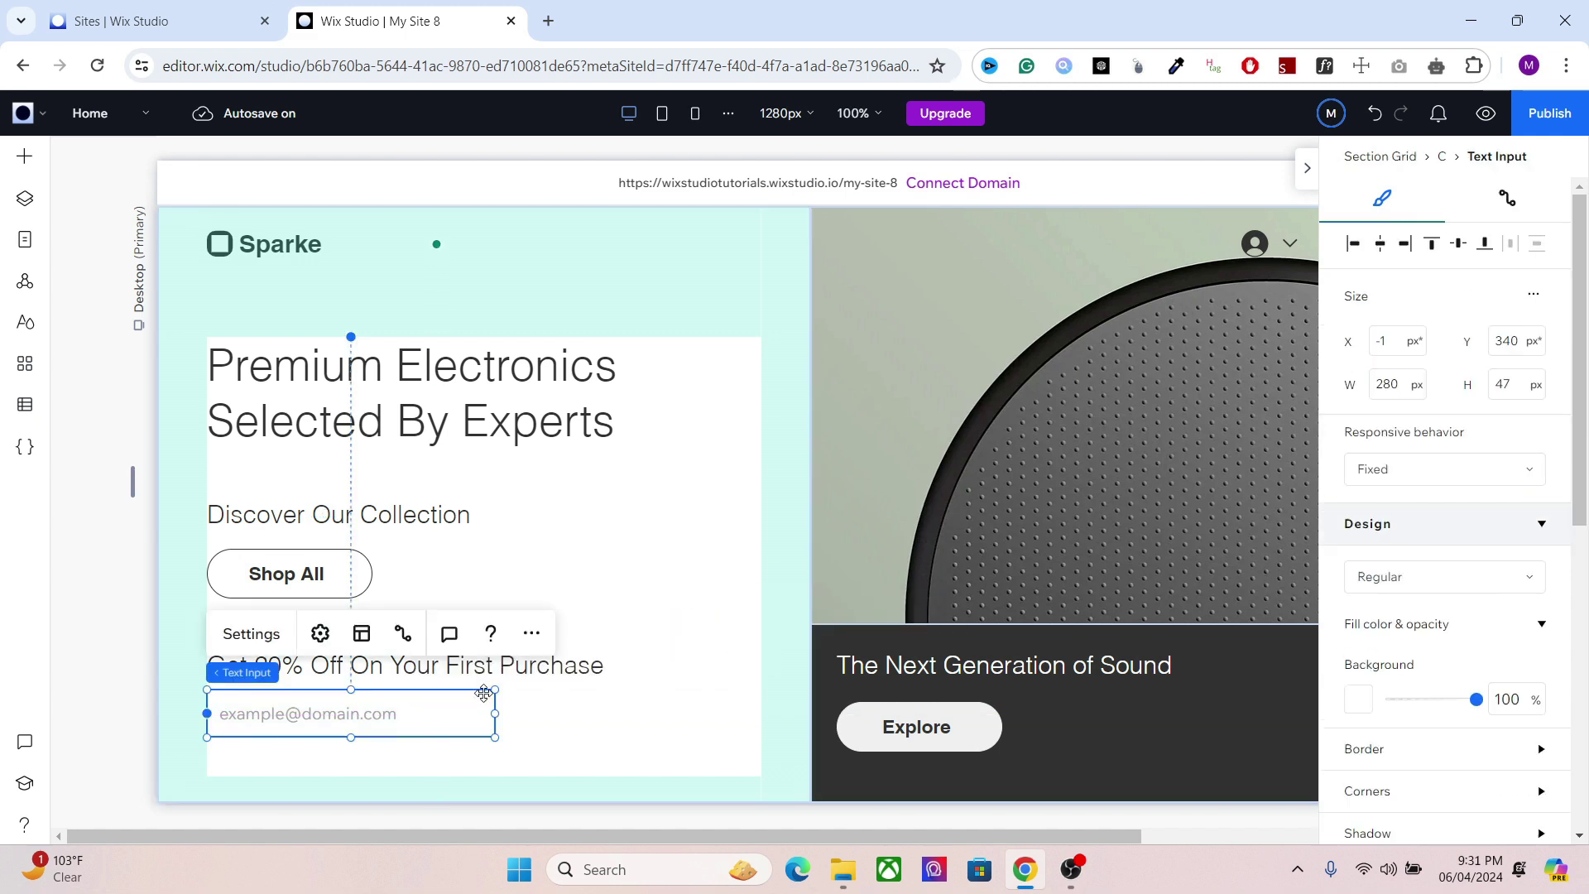
left_click(1509, 198)
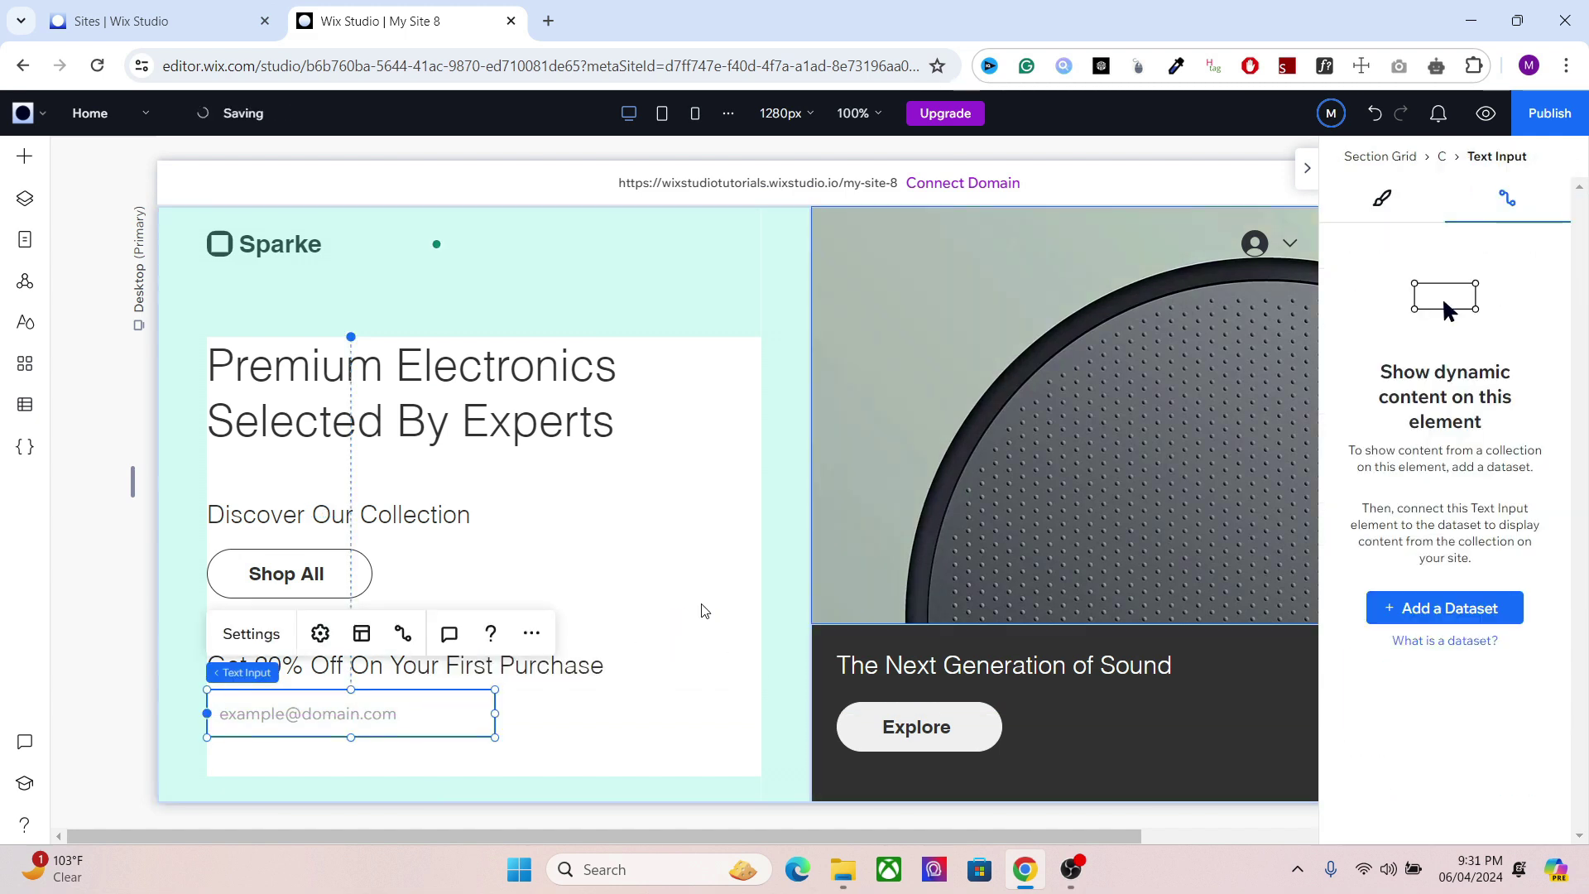
left_click(1425, 619)
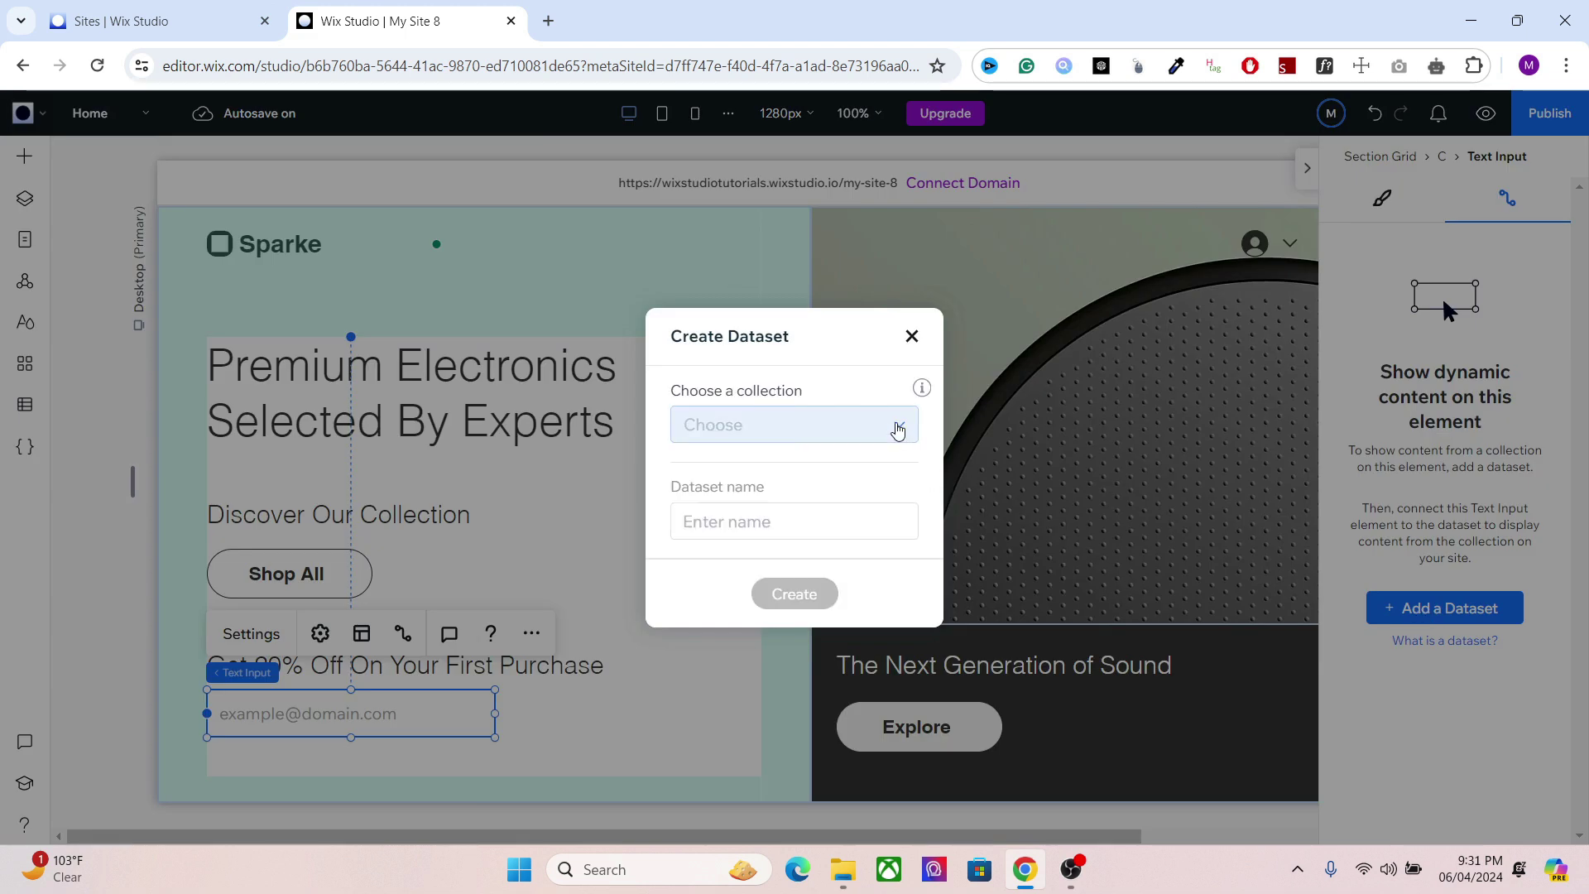
left_click(898, 427)
left_click(762, 514)
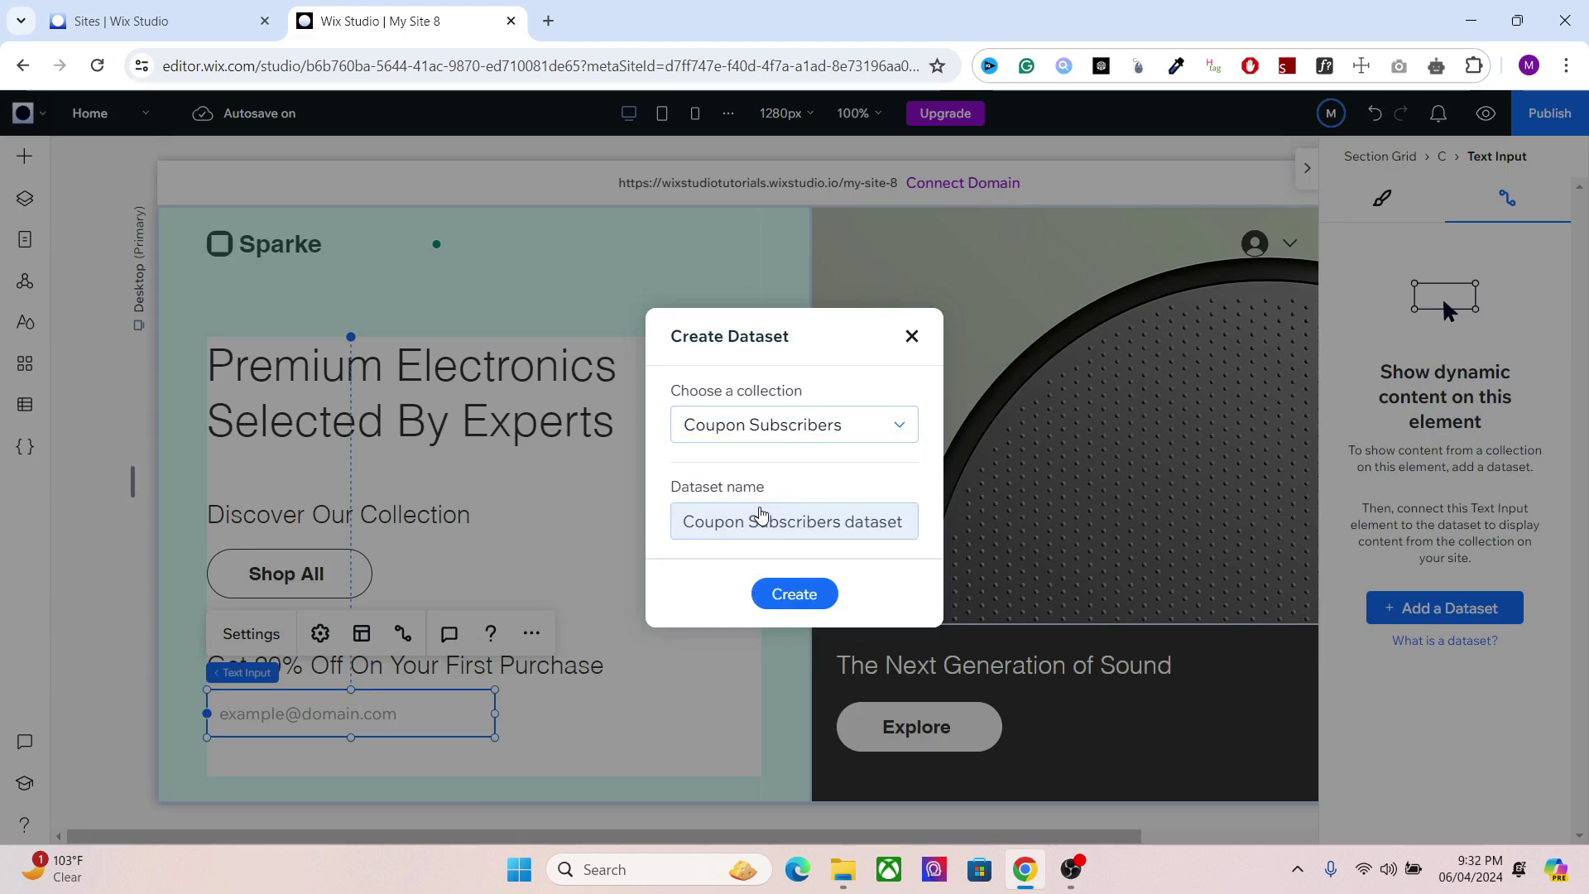
left_click(787, 592)
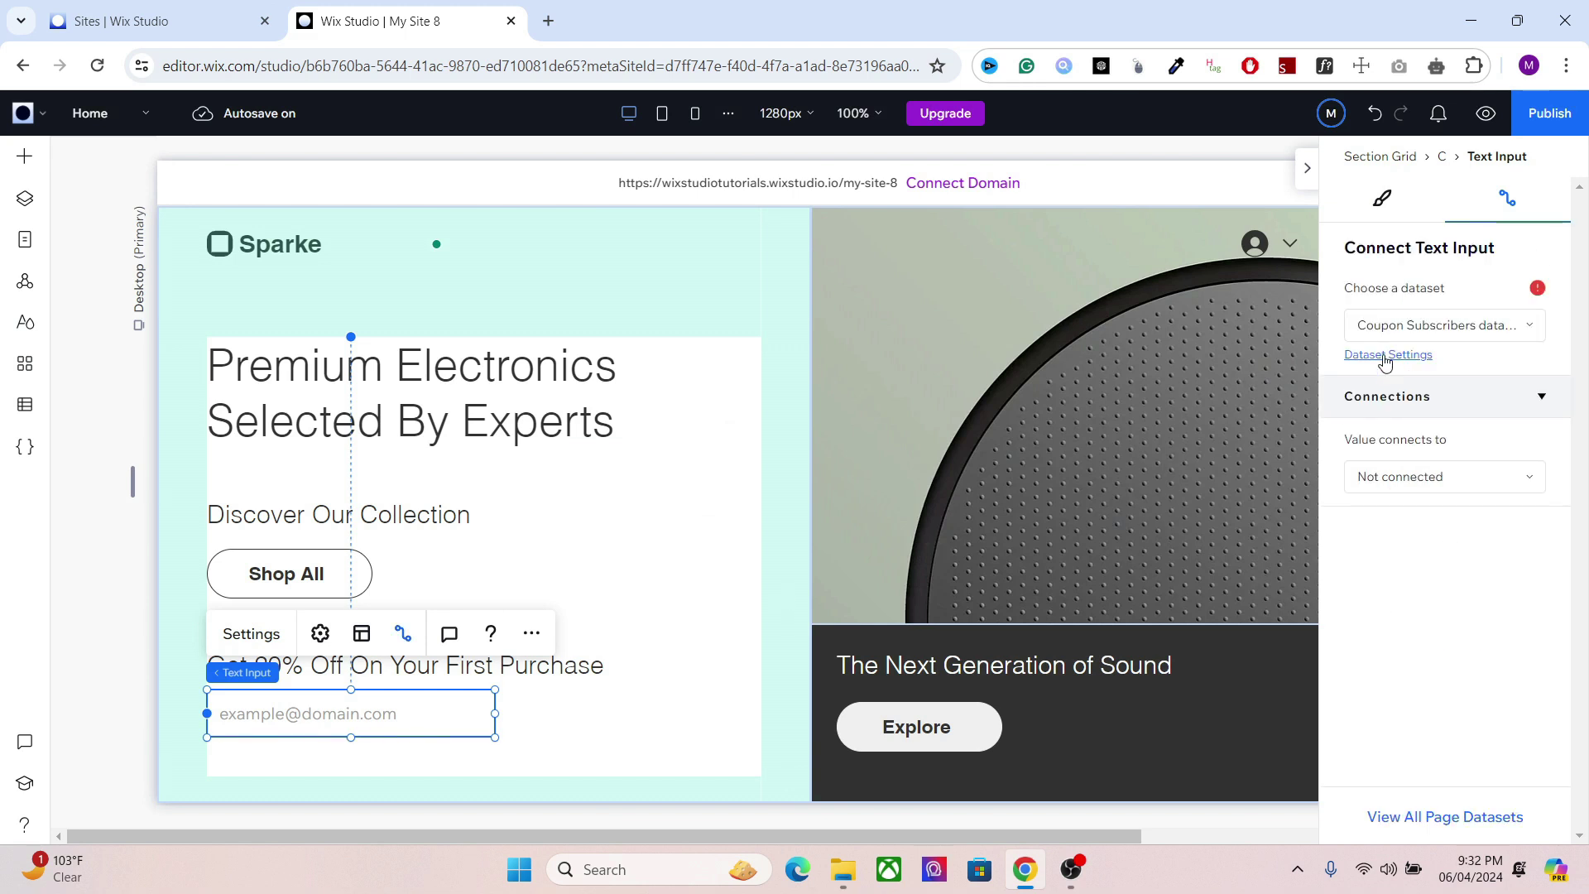
Step: Set the Coupon Subscribers dataset mode to Write
left_click(1385, 356)
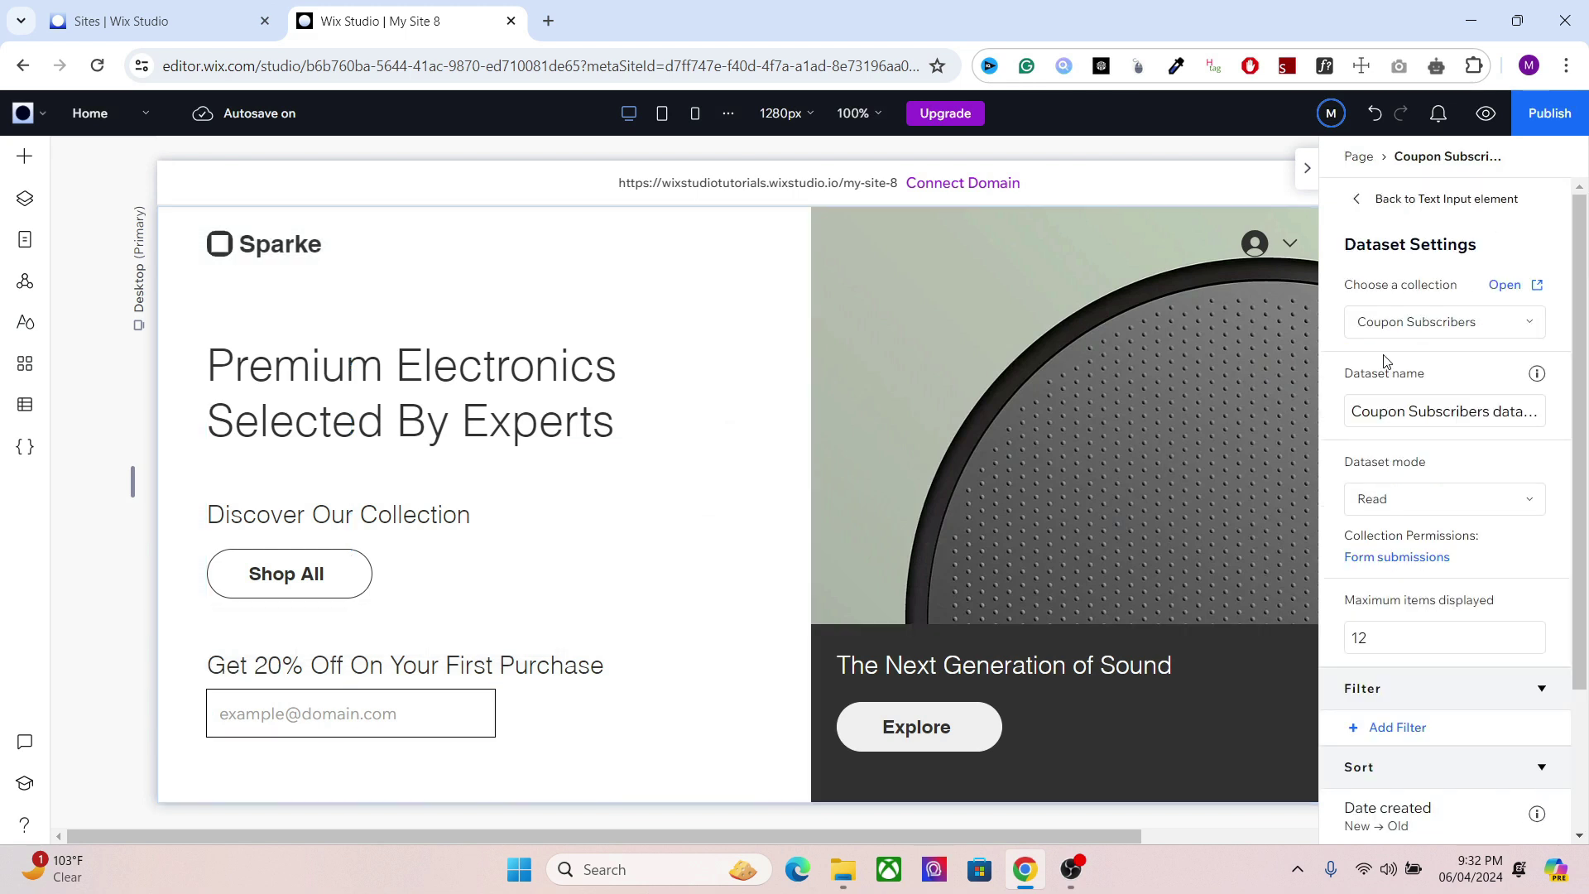
left_click(1389, 503)
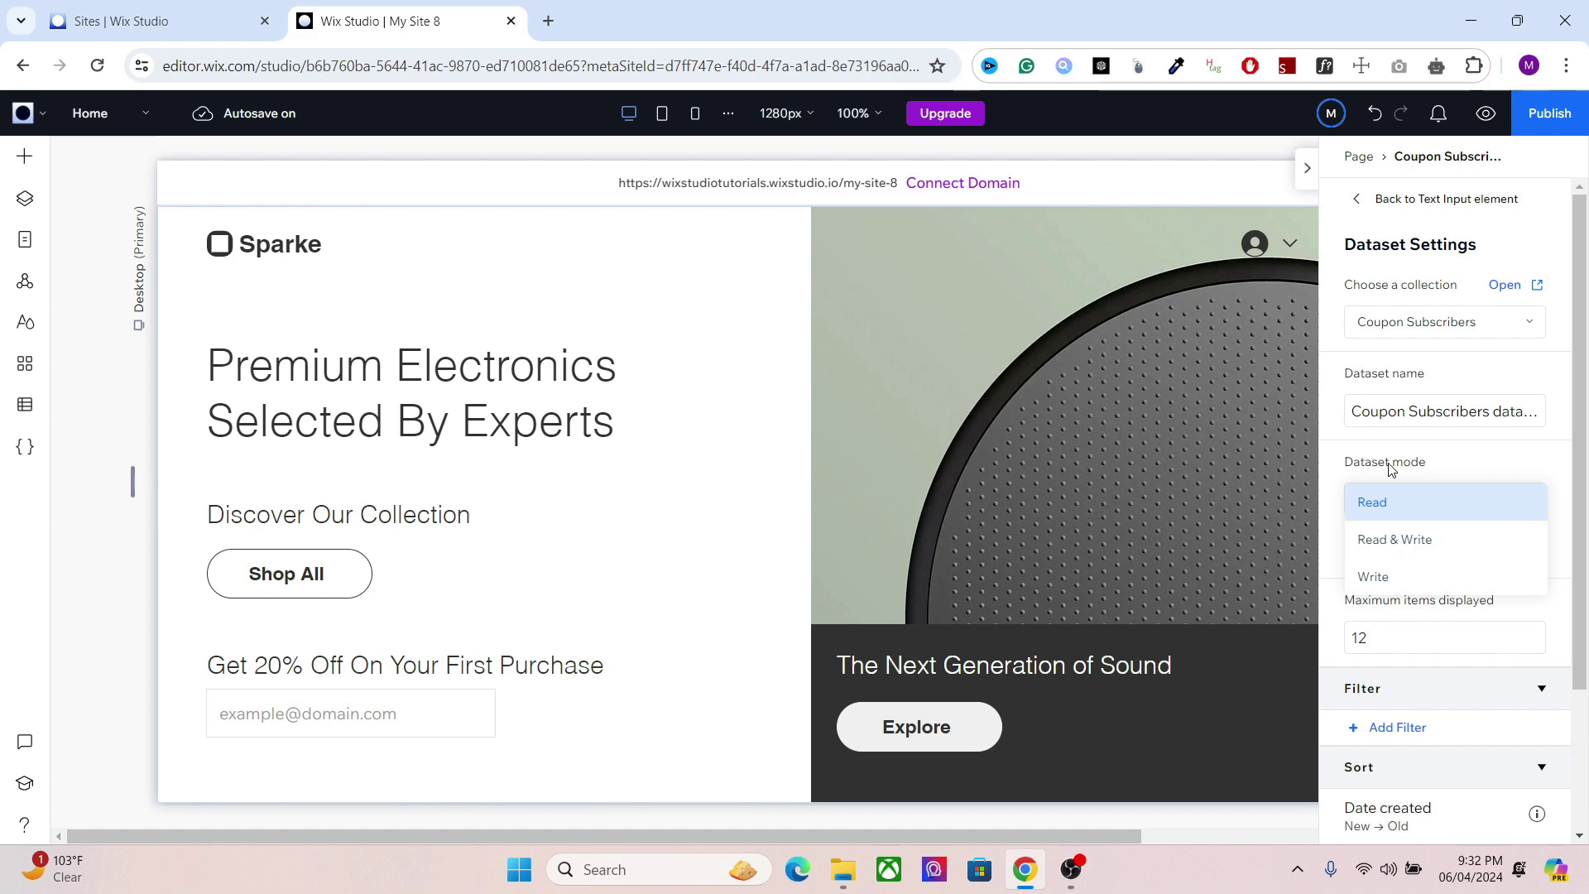
left_click(1381, 588)
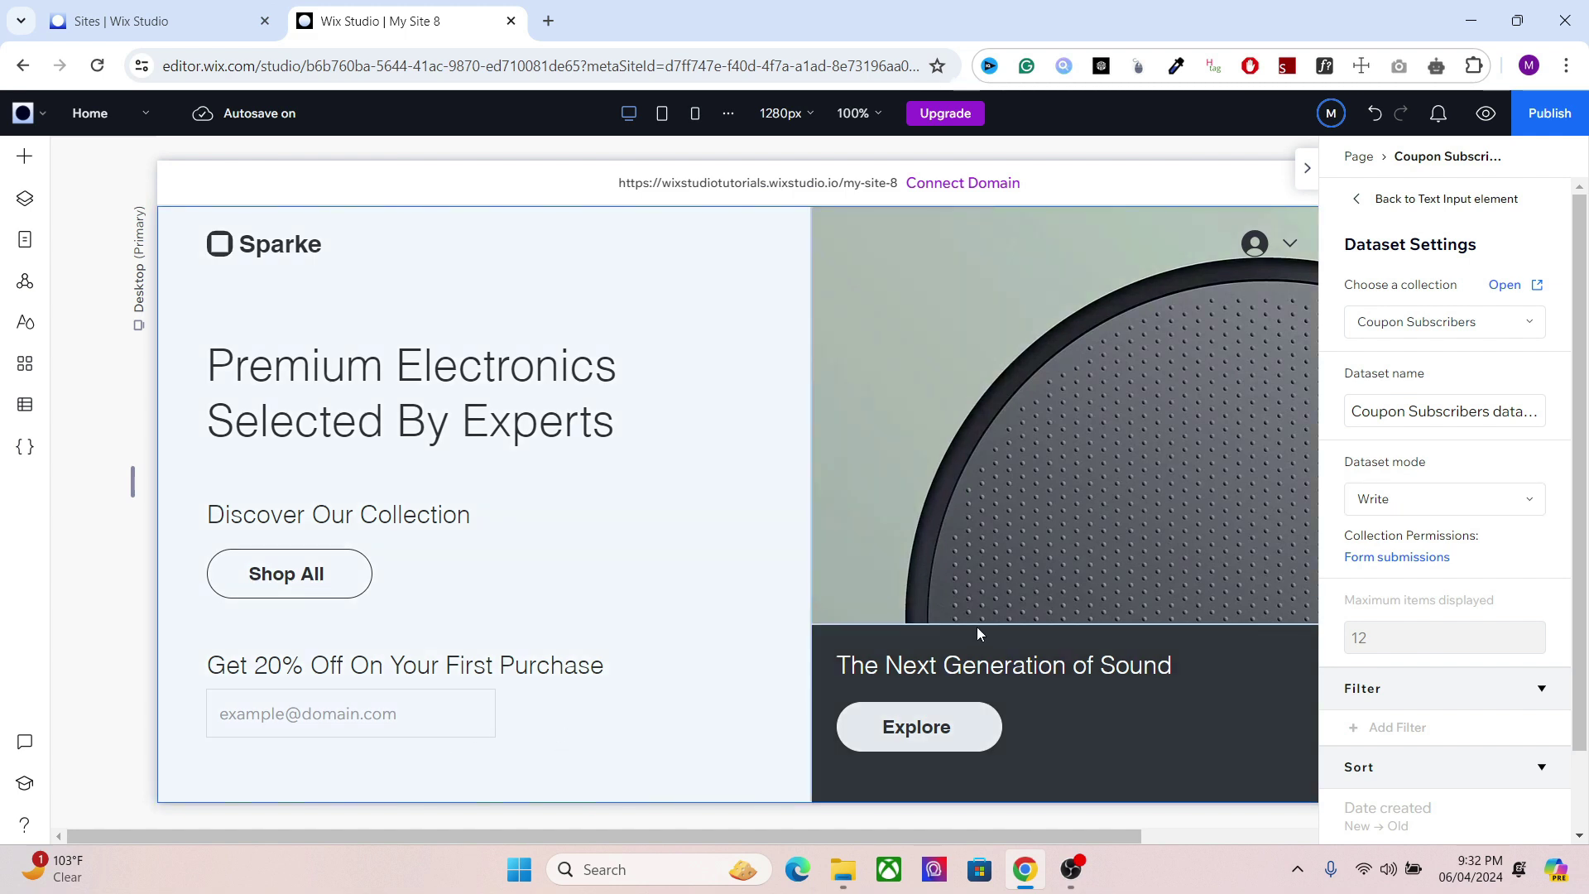
left_click(1356, 207)
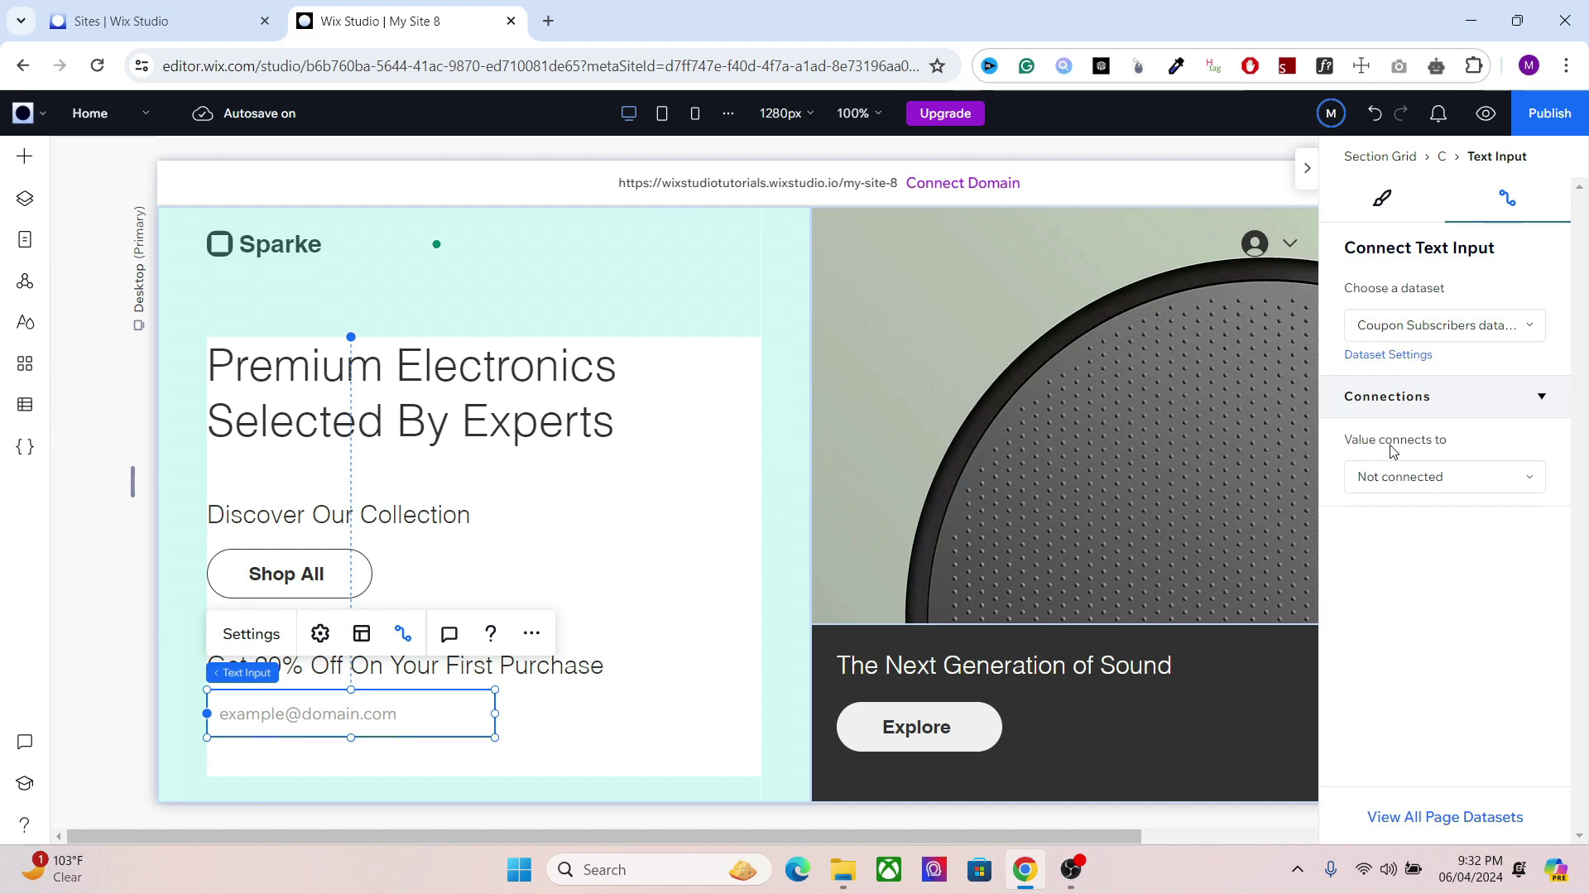
Step: Connect the email input's value to the Title (Text) field
left_click(1390, 478)
left_click(1388, 516)
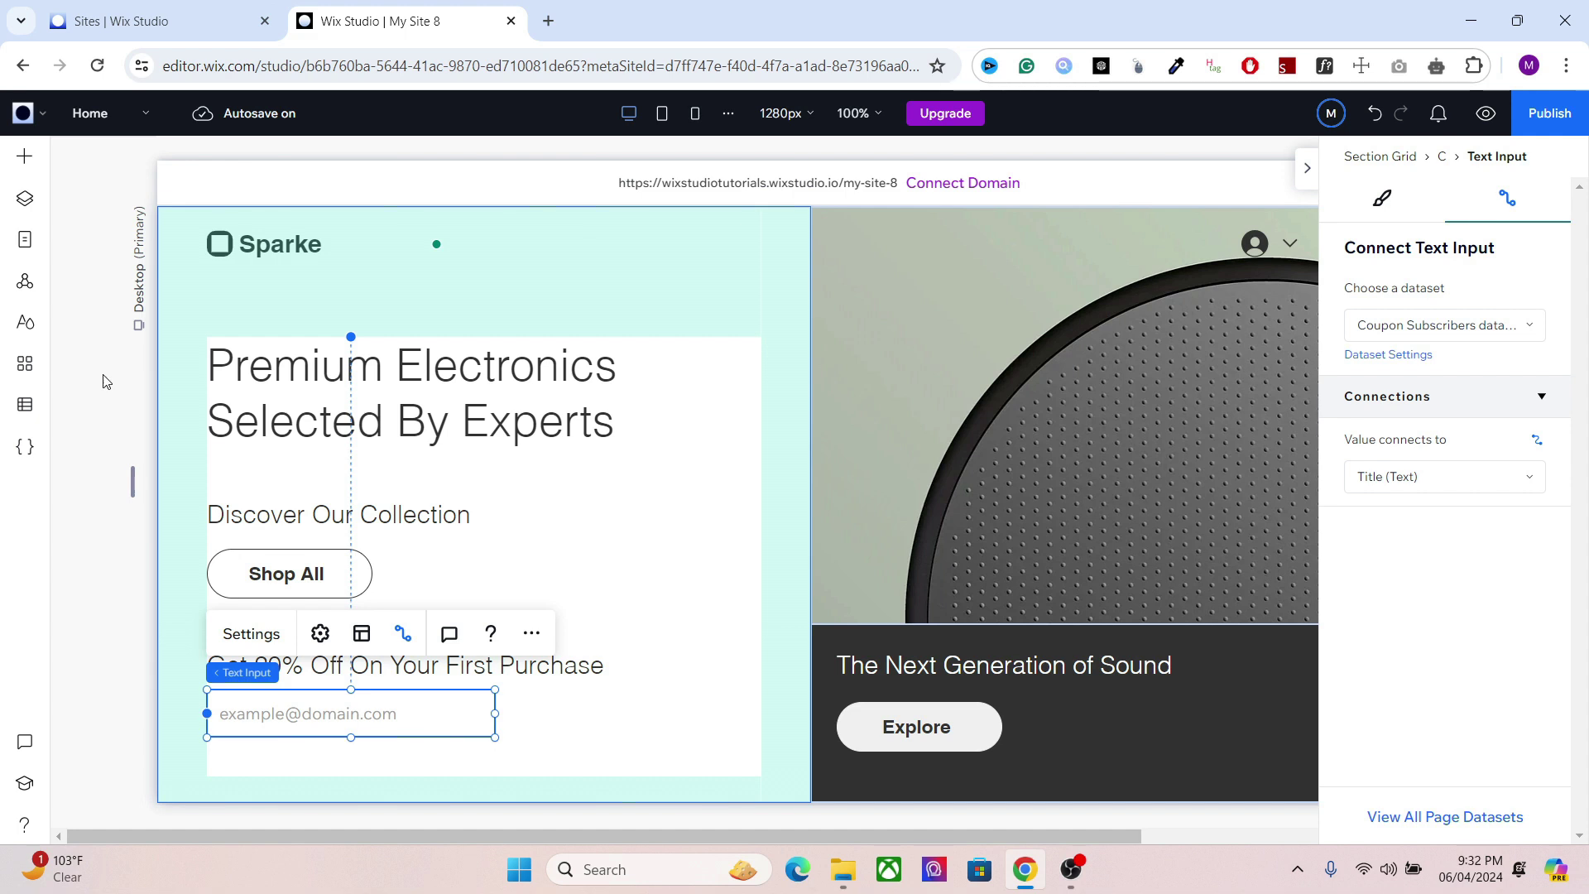
Step: Add a black arrow button right beside the email field
left_click(26, 172)
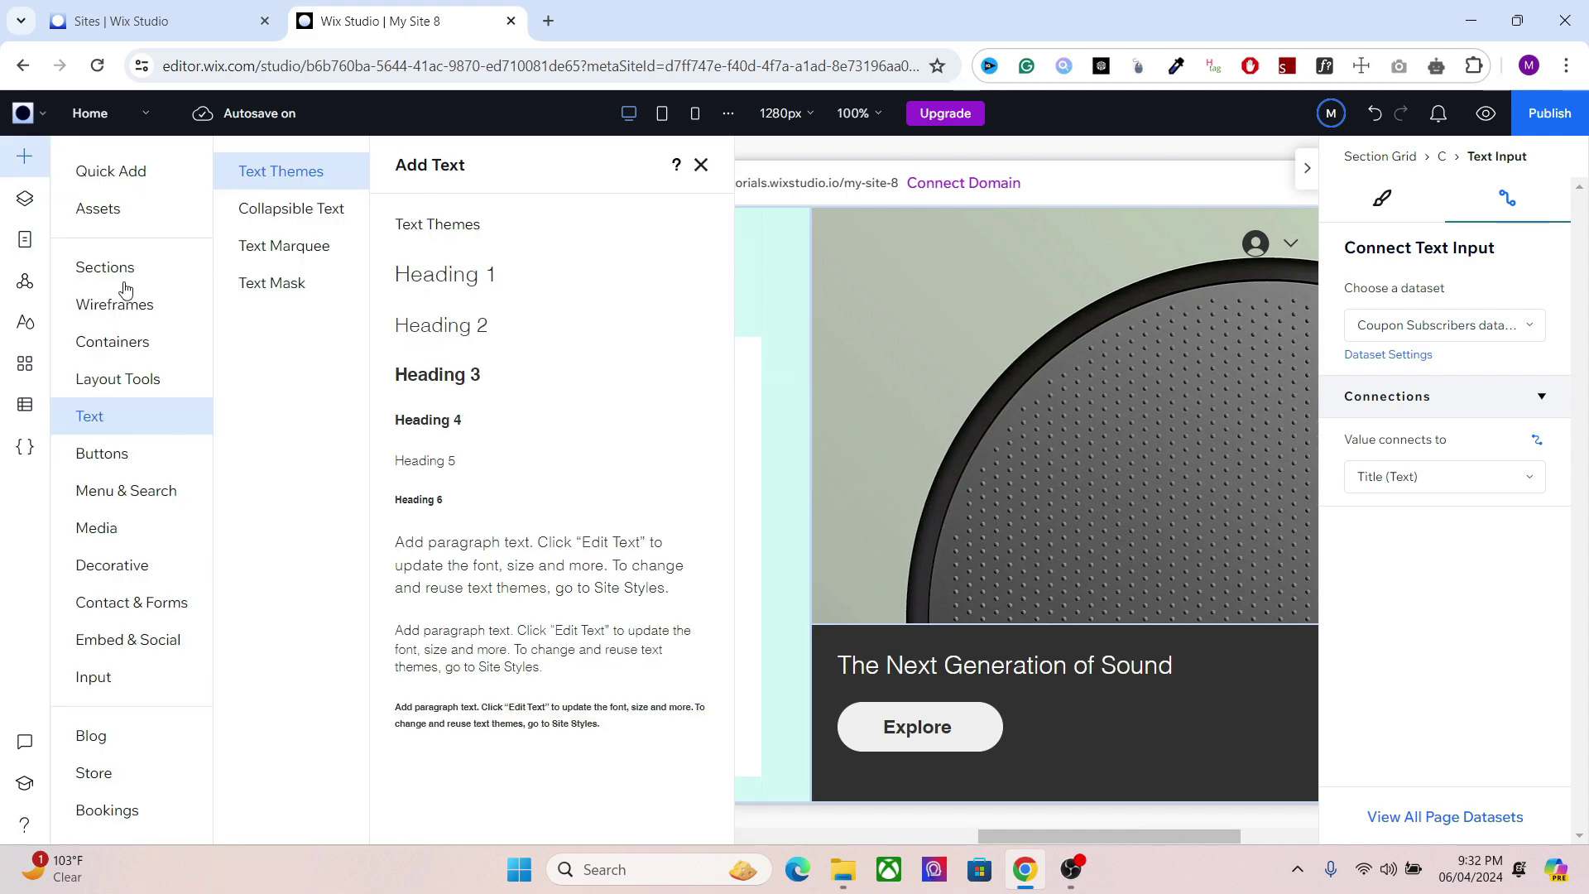
left_click(130, 452)
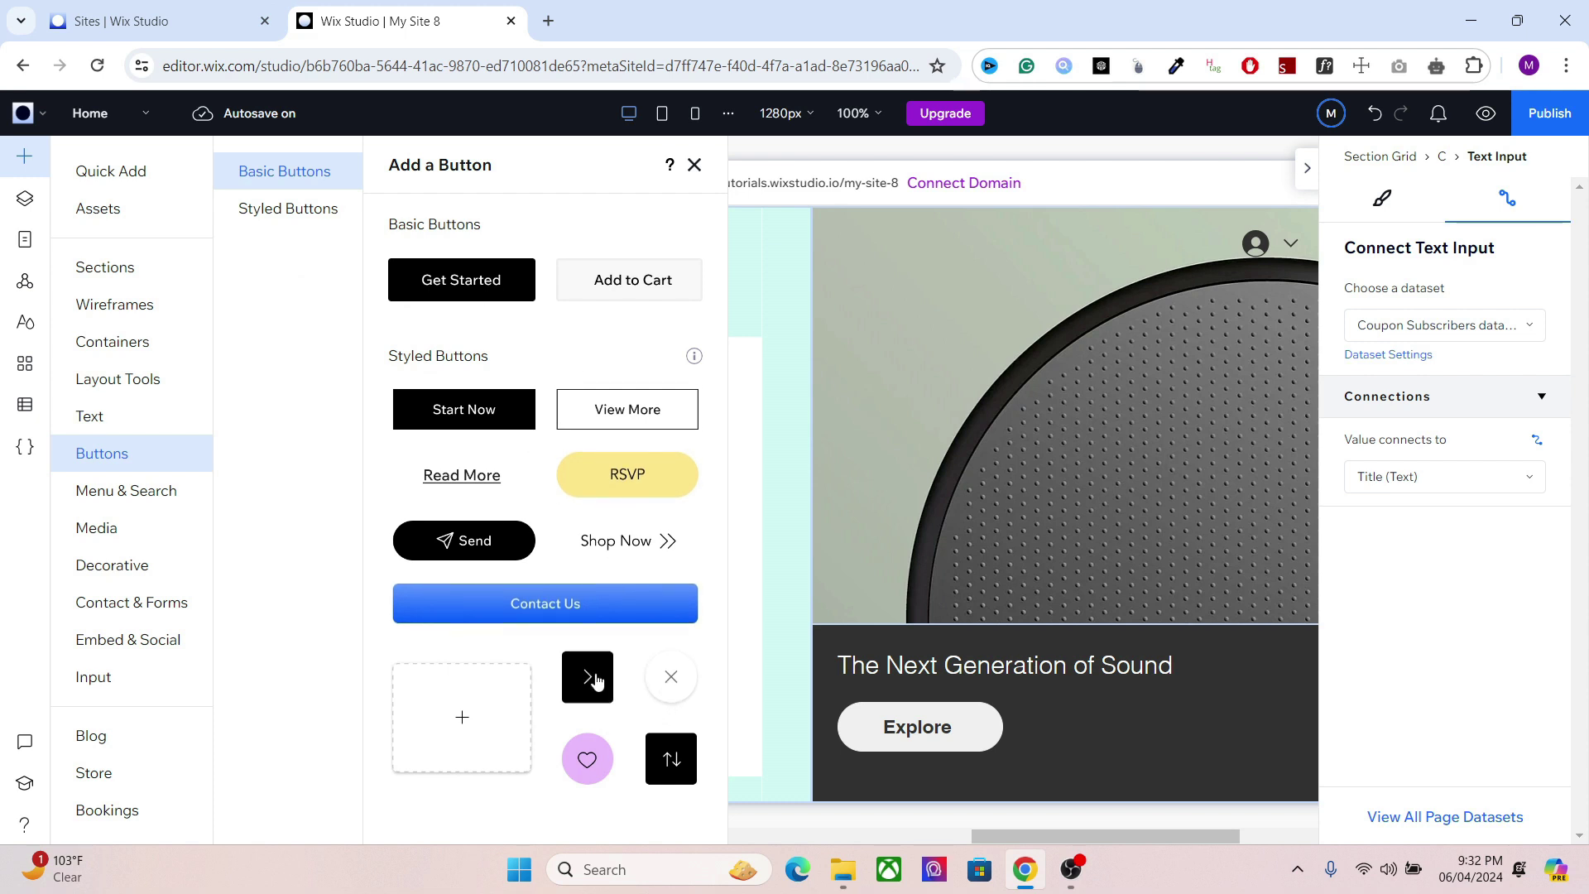
left_click_drag(590, 680, 533, 712)
left_click(535, 712)
Step: Group the email field and arrow button into a horizontal stack with tighter spacing
left_click(454, 705)
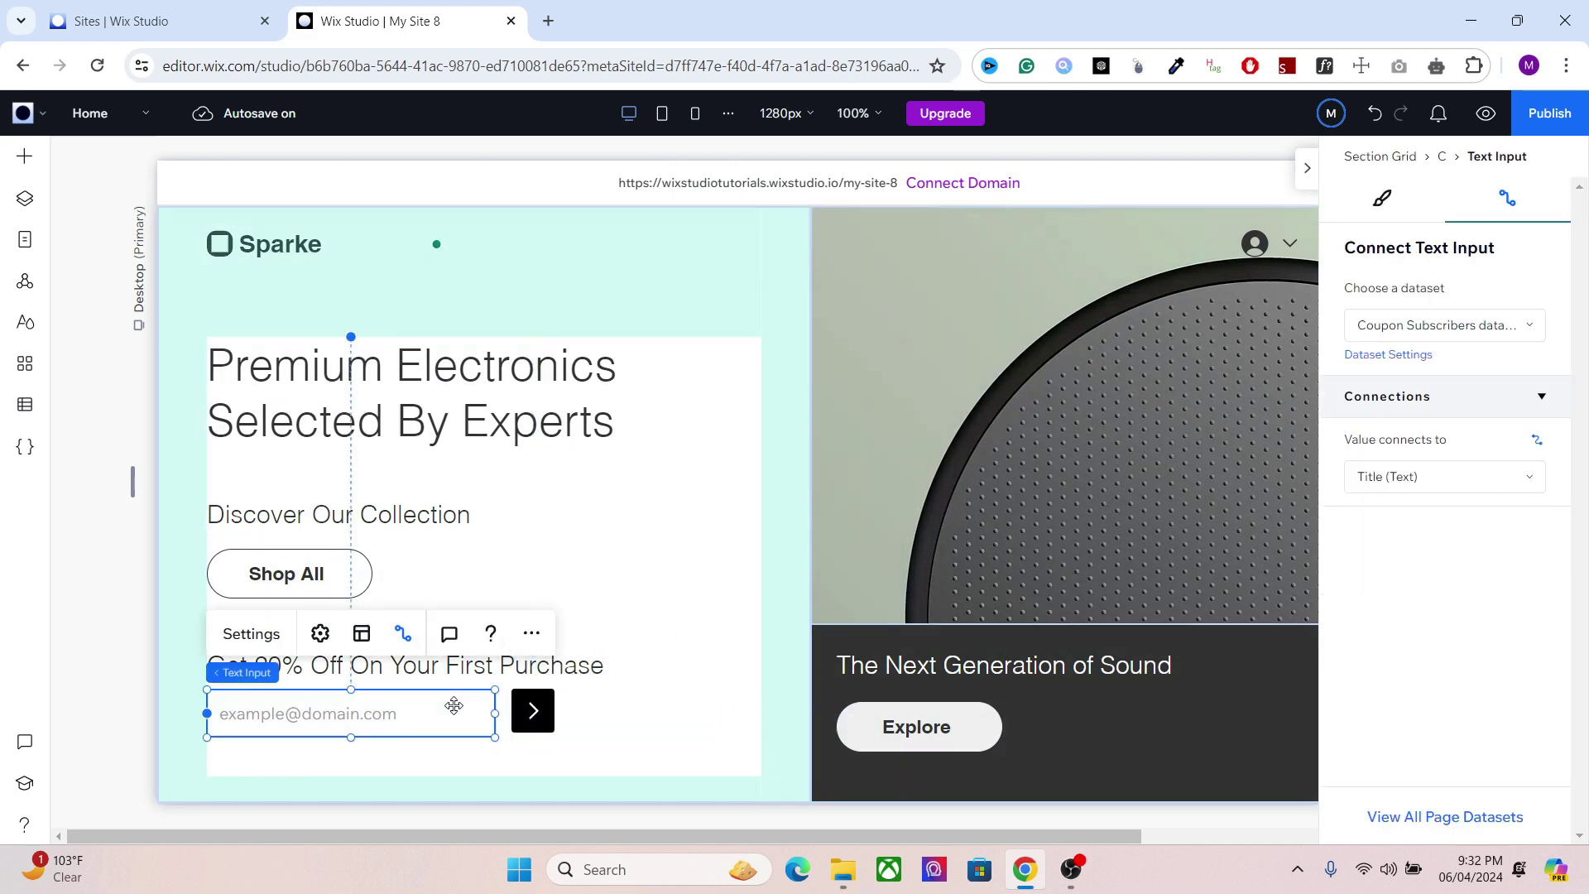
left_click(533, 710, "shift")
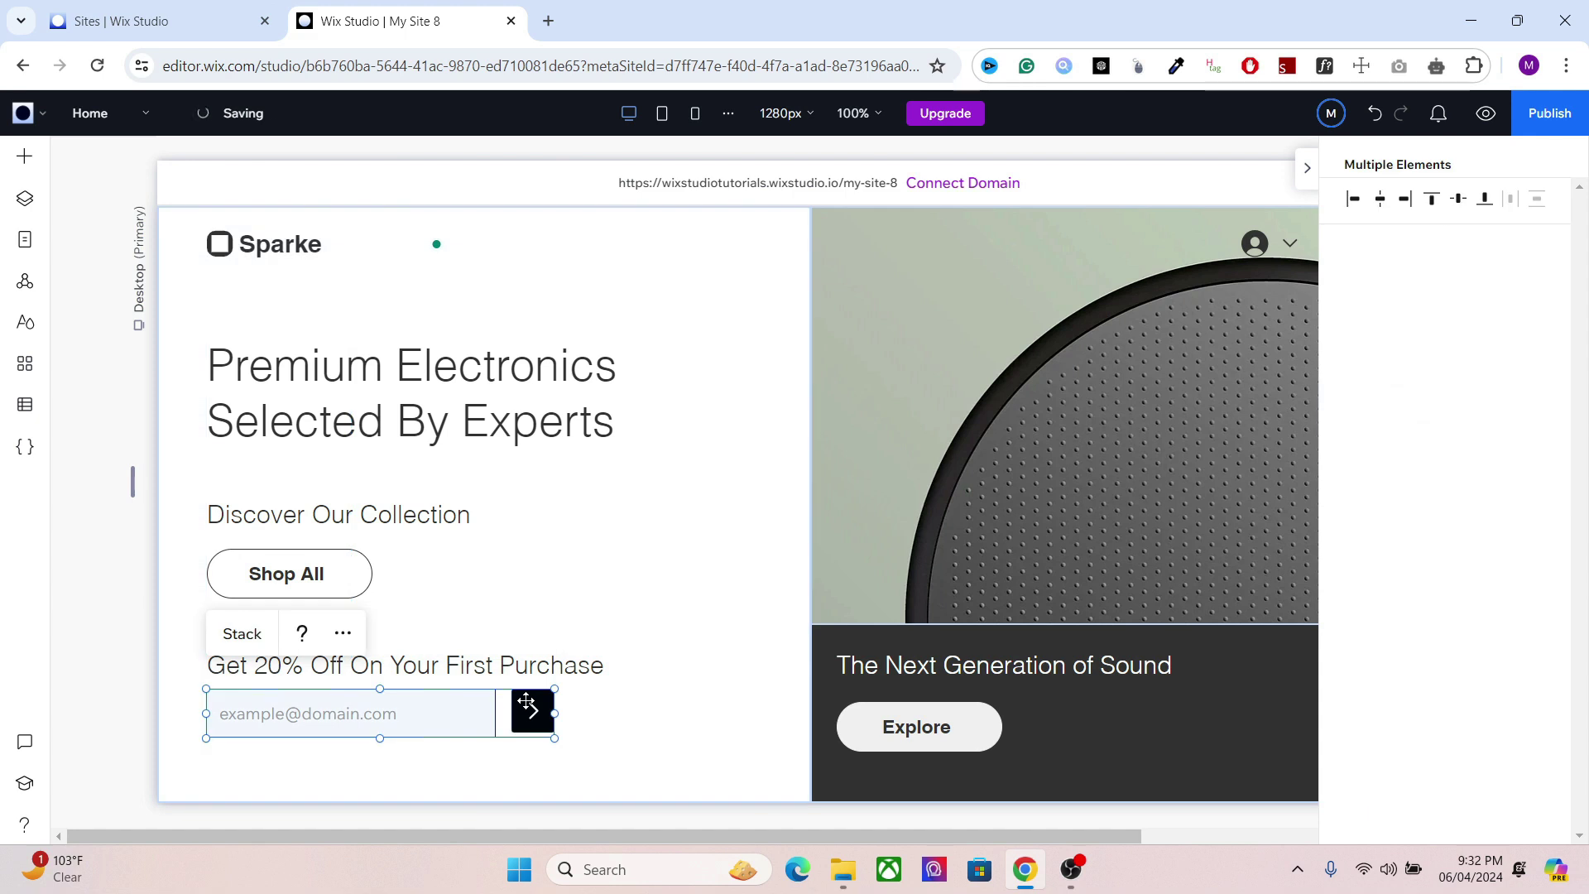
left_click(242, 633)
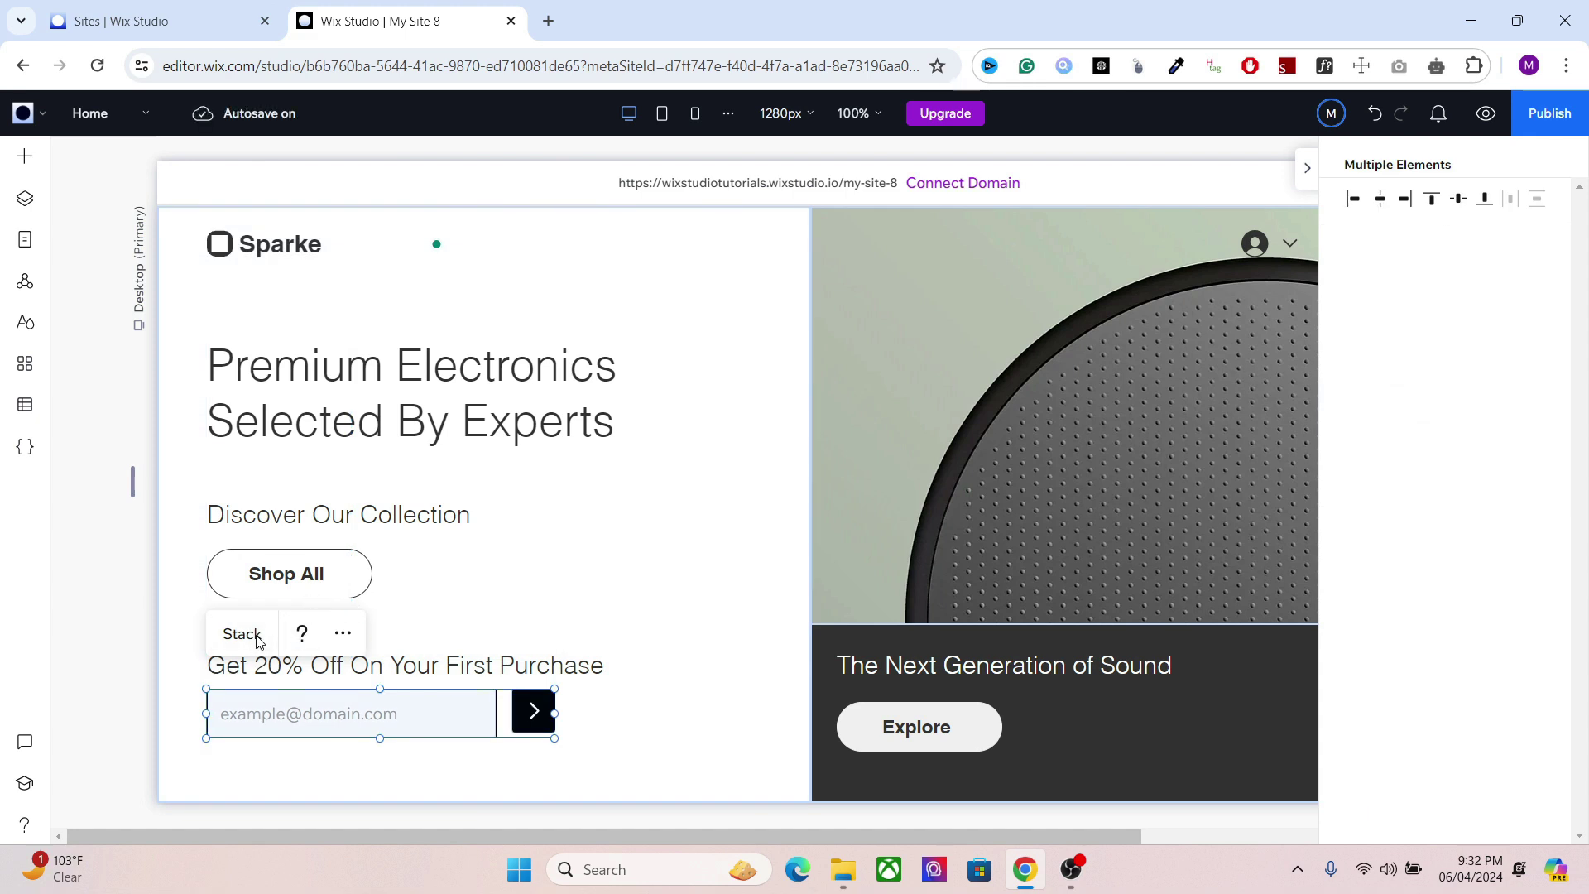
left_click_drag(504, 712, 499, 717)
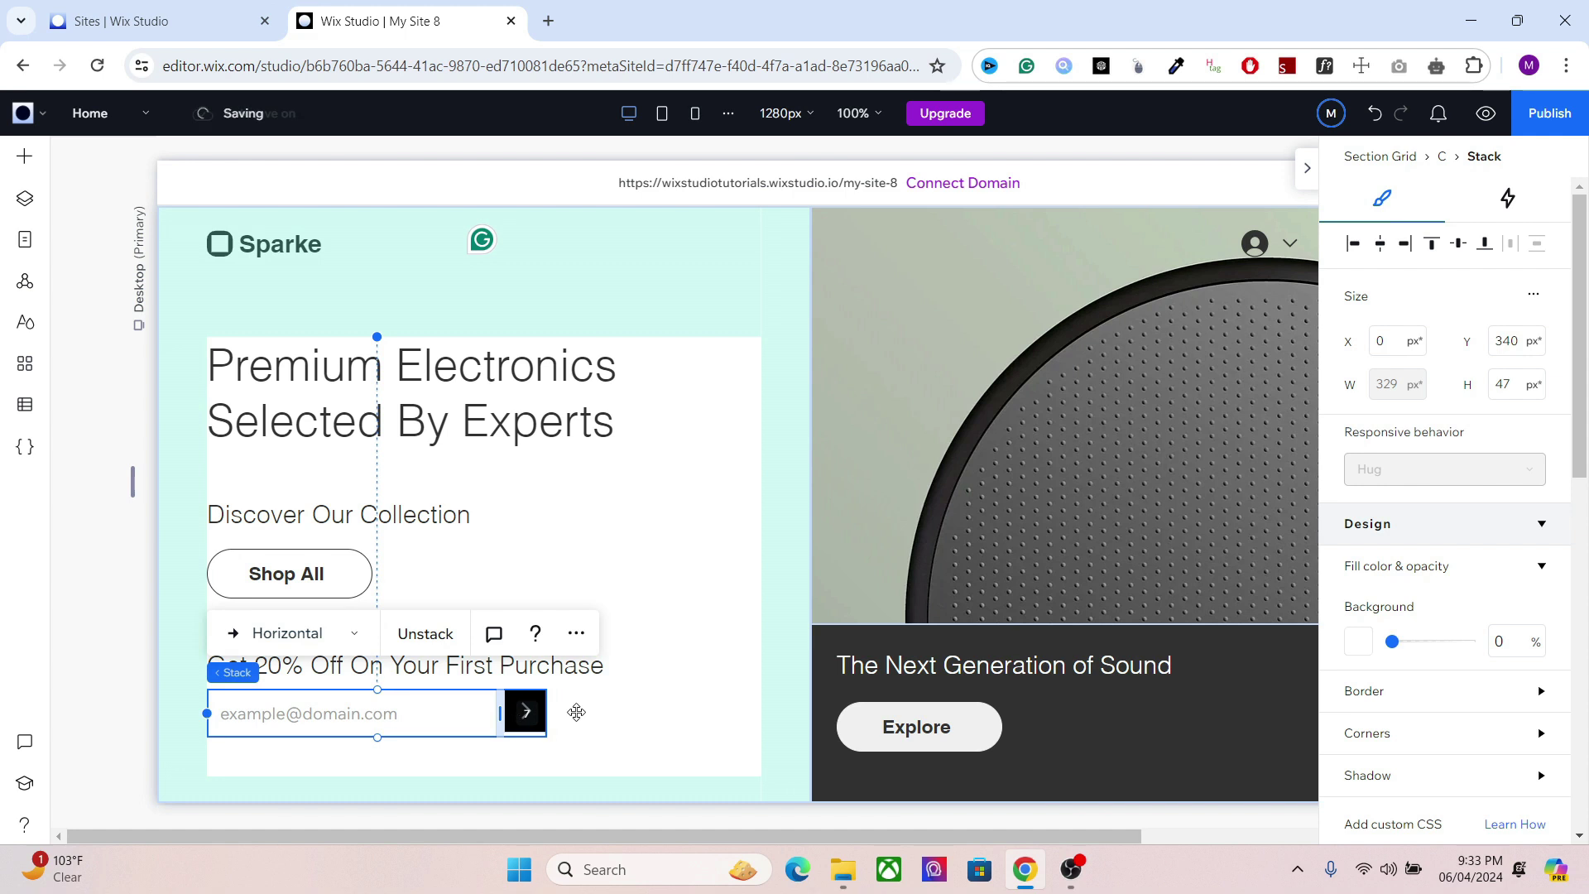
Step: Set the arrow button's click action to Submit and add a success message
left_click(525, 712)
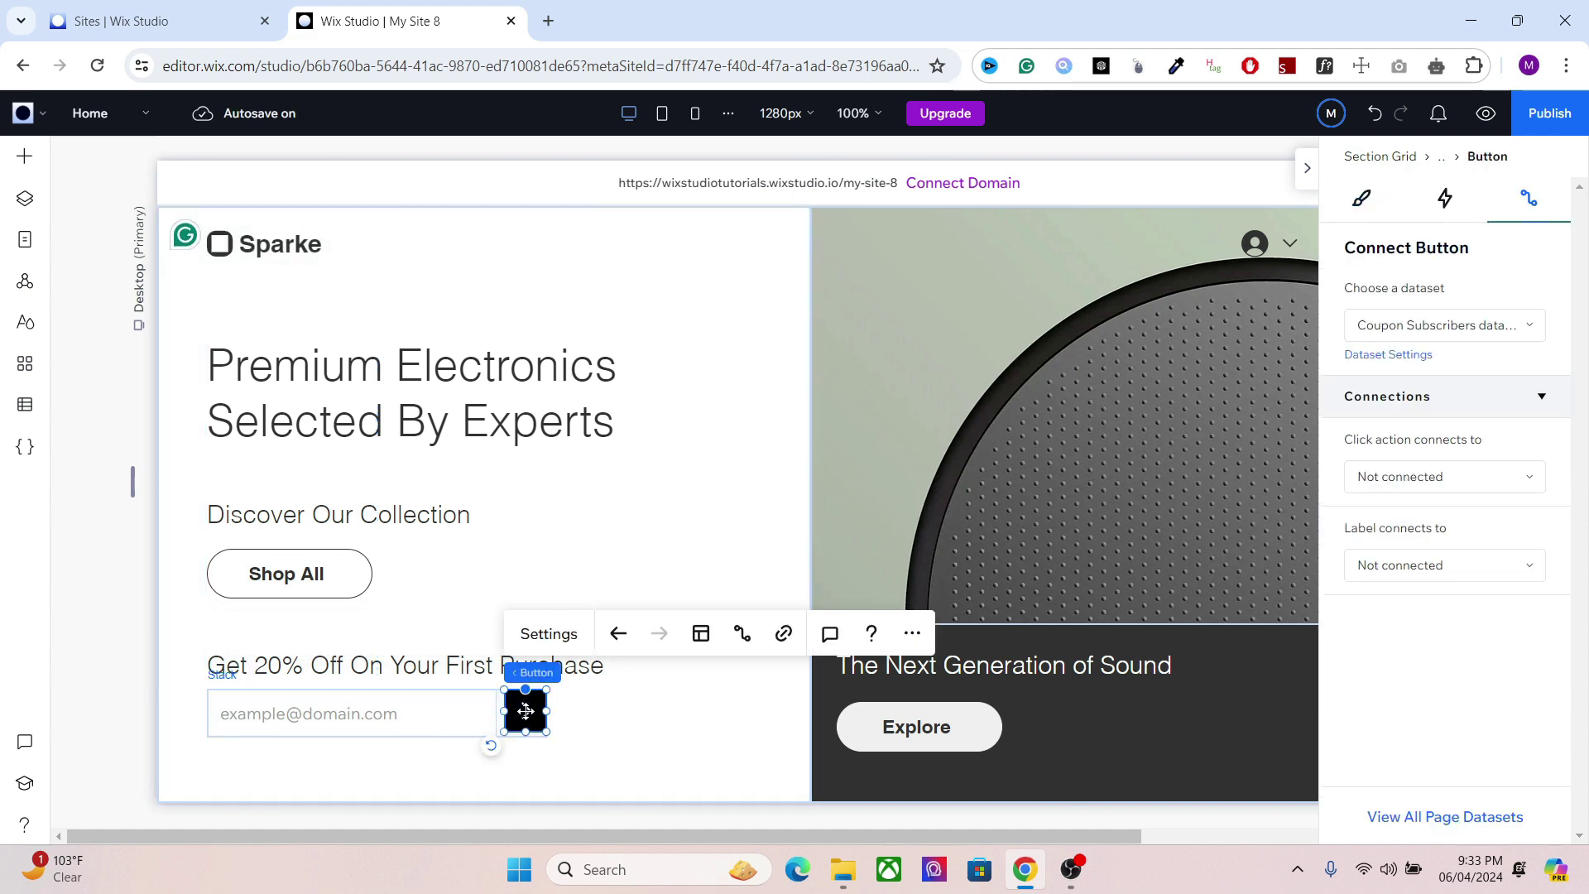
left_click(1372, 207)
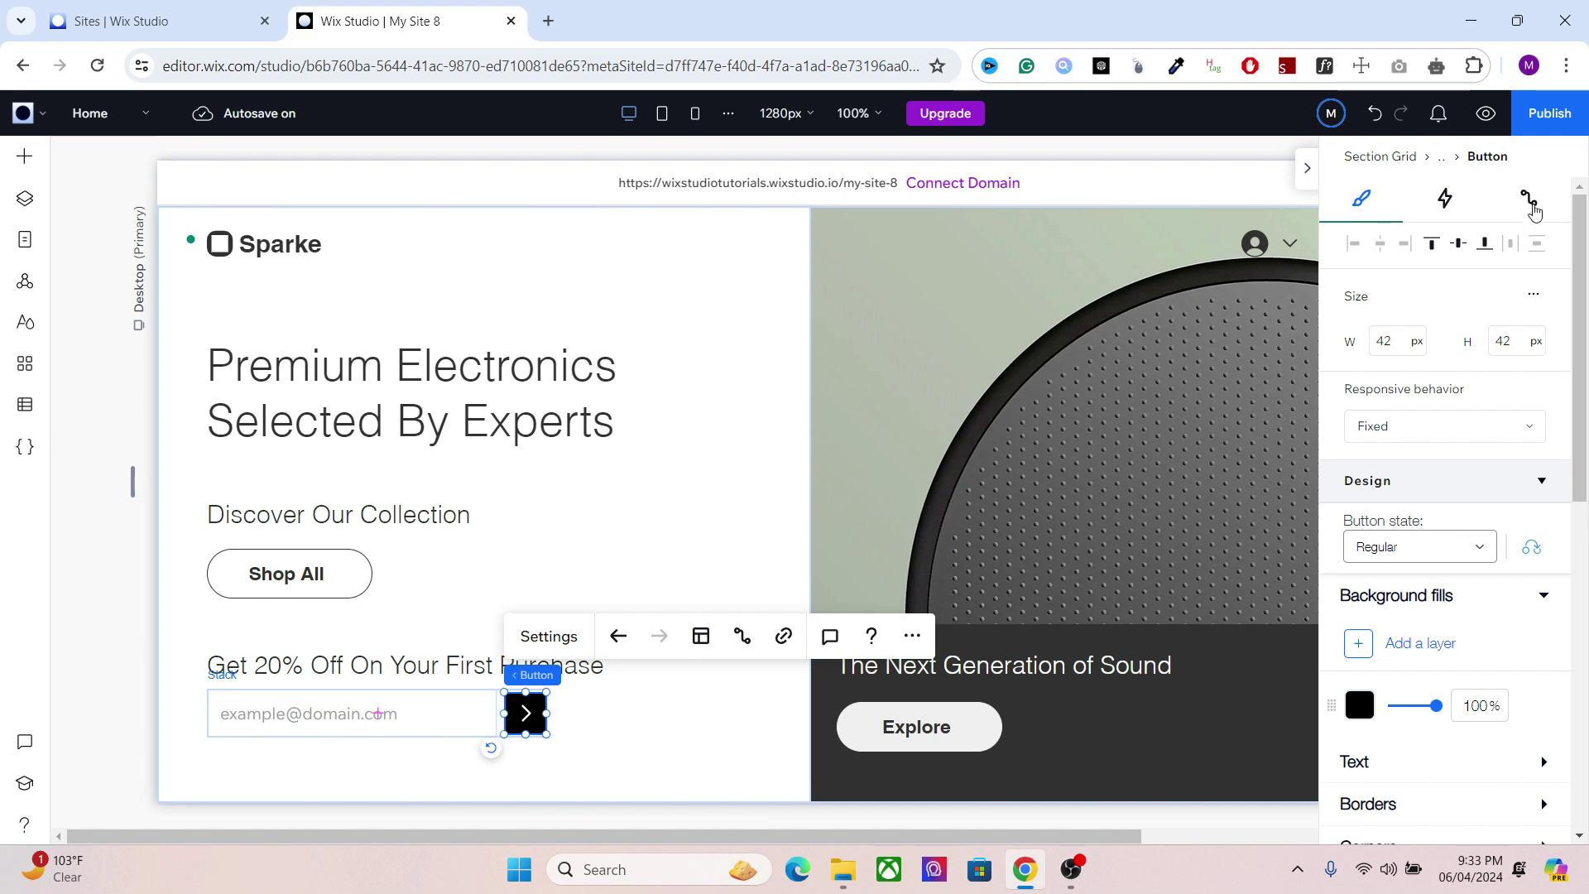
left_click(1533, 201)
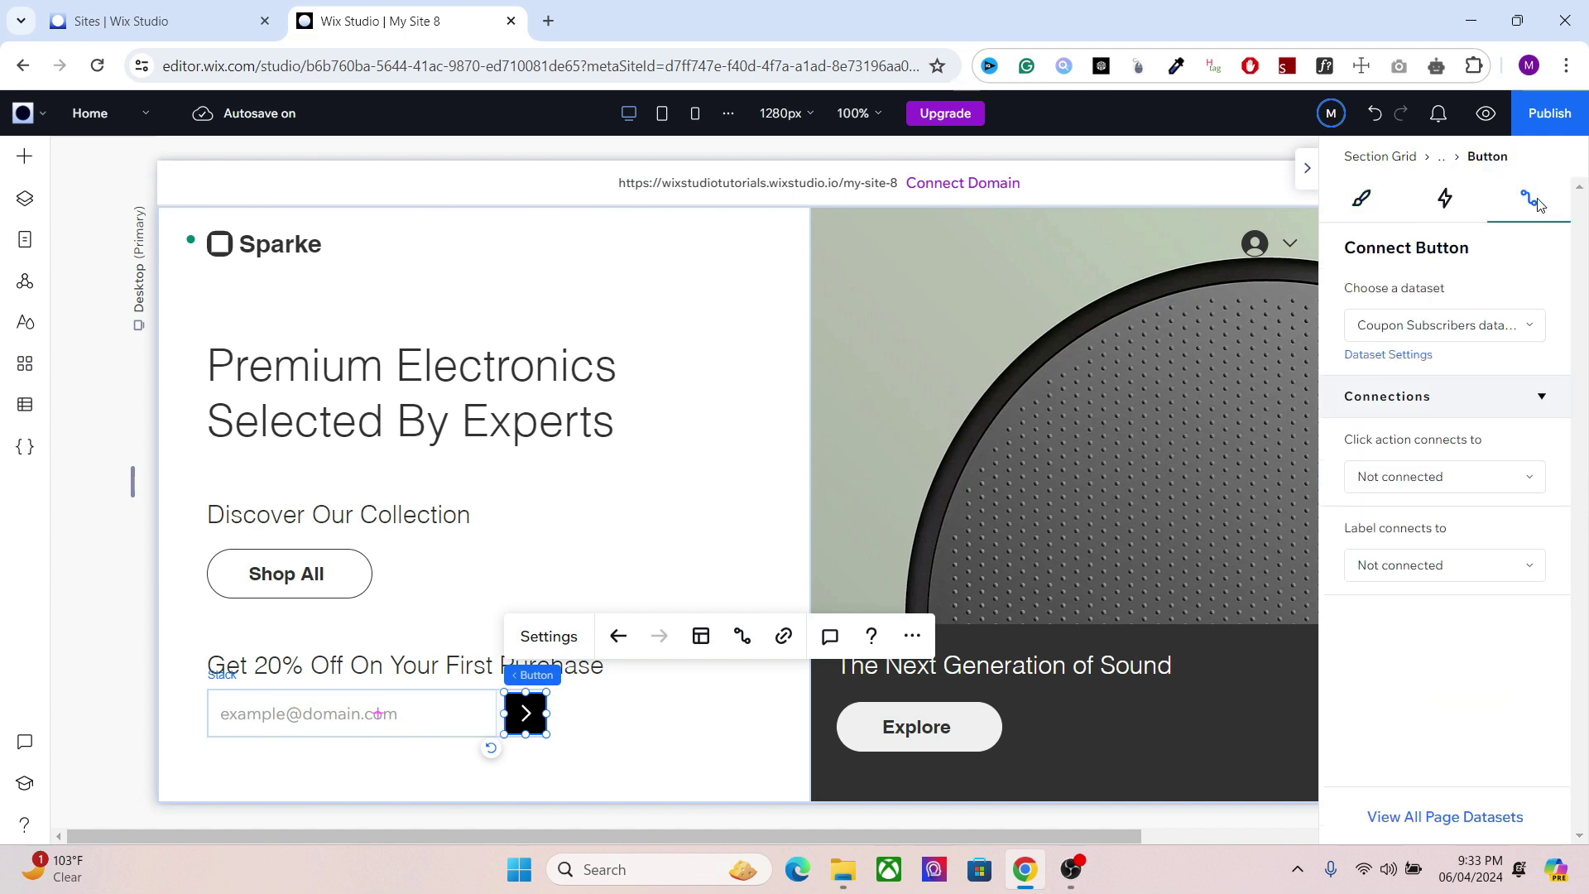
left_click(1374, 470)
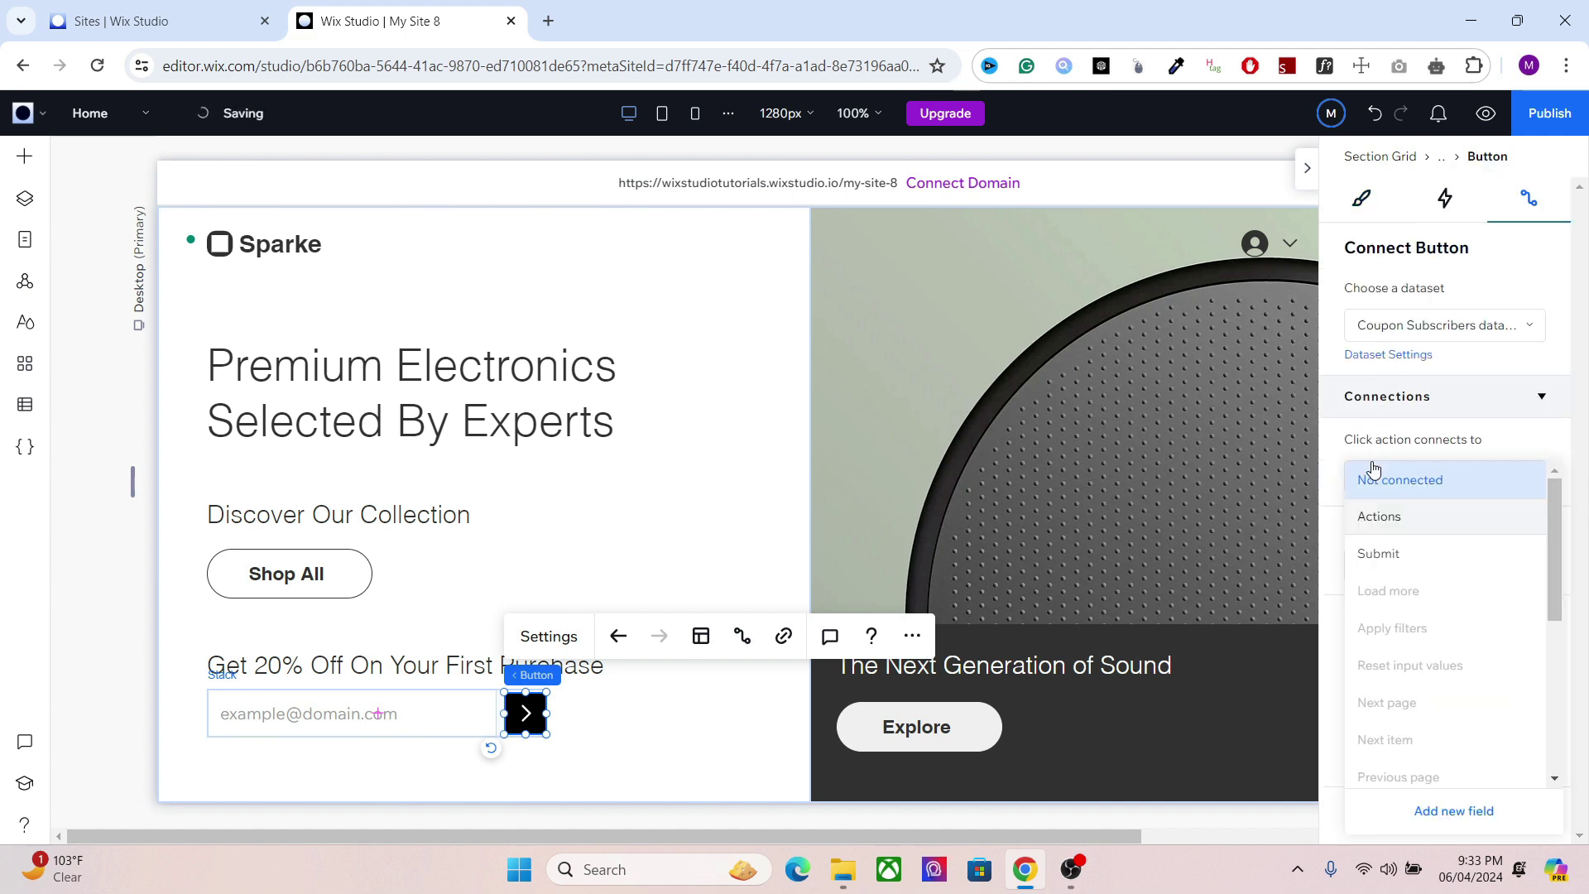
left_click(1392, 562)
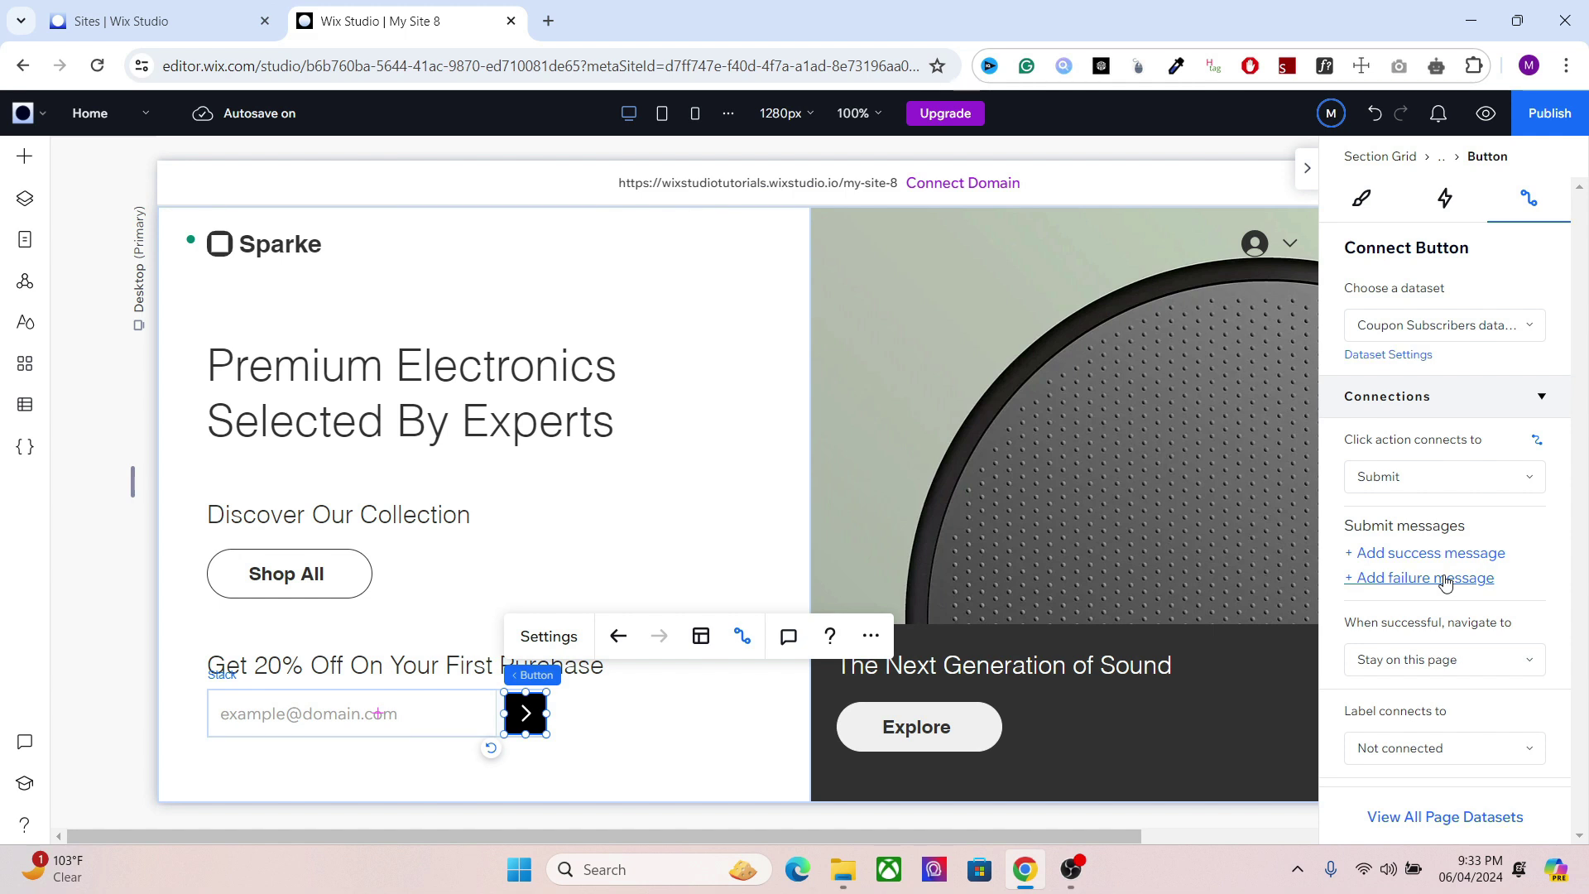
left_click(1427, 556)
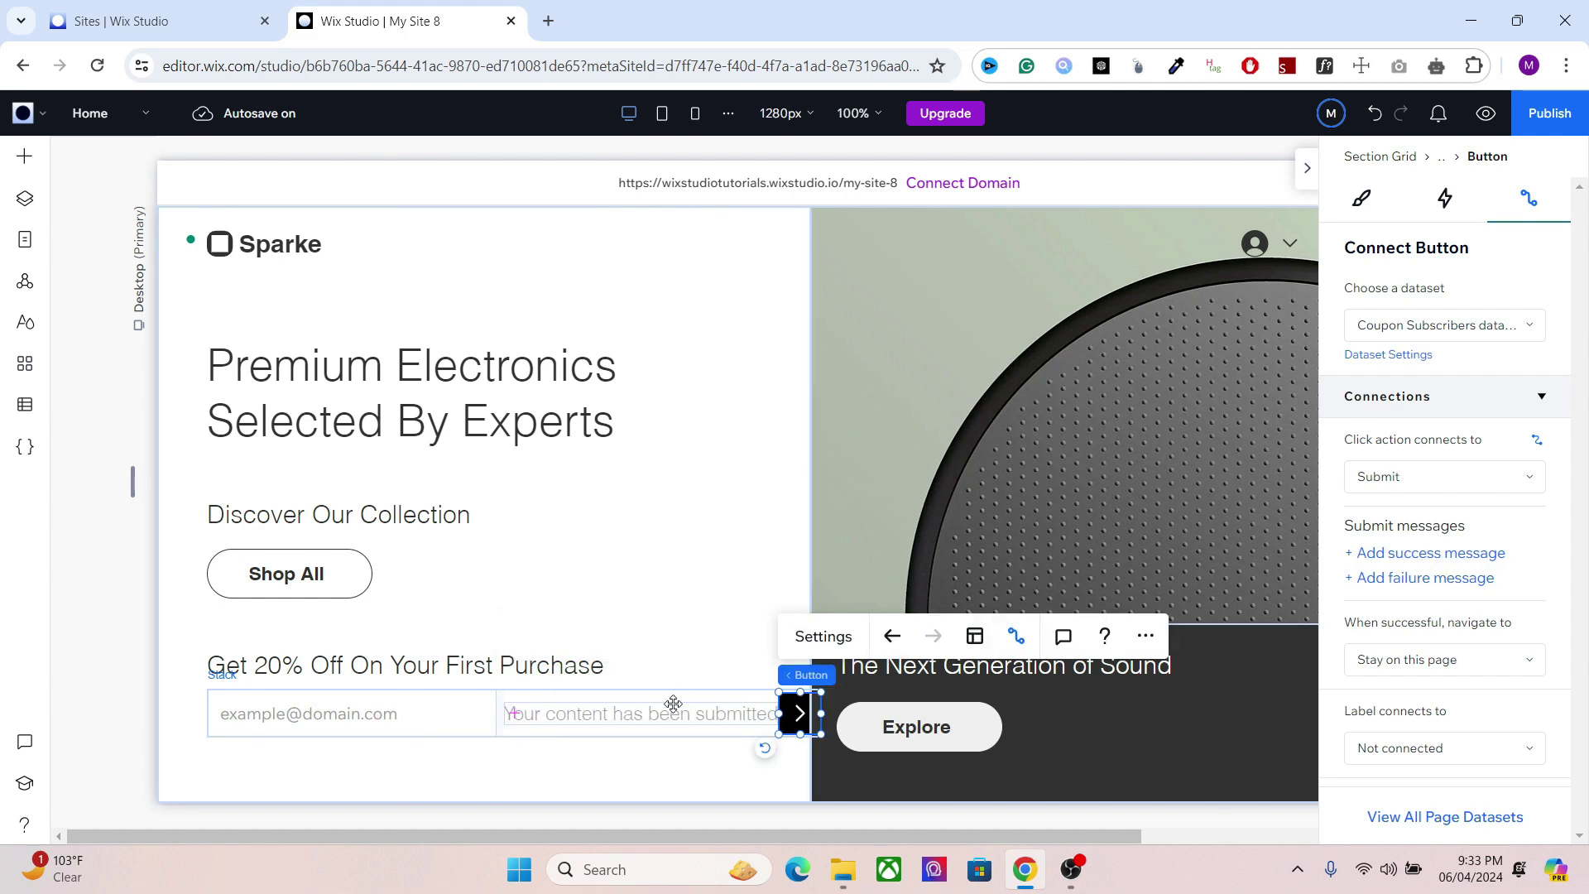
Step: Move the 'Your content has been submitted' text directly below the email field and arrow button
left_click_drag(654, 747, 378, 748)
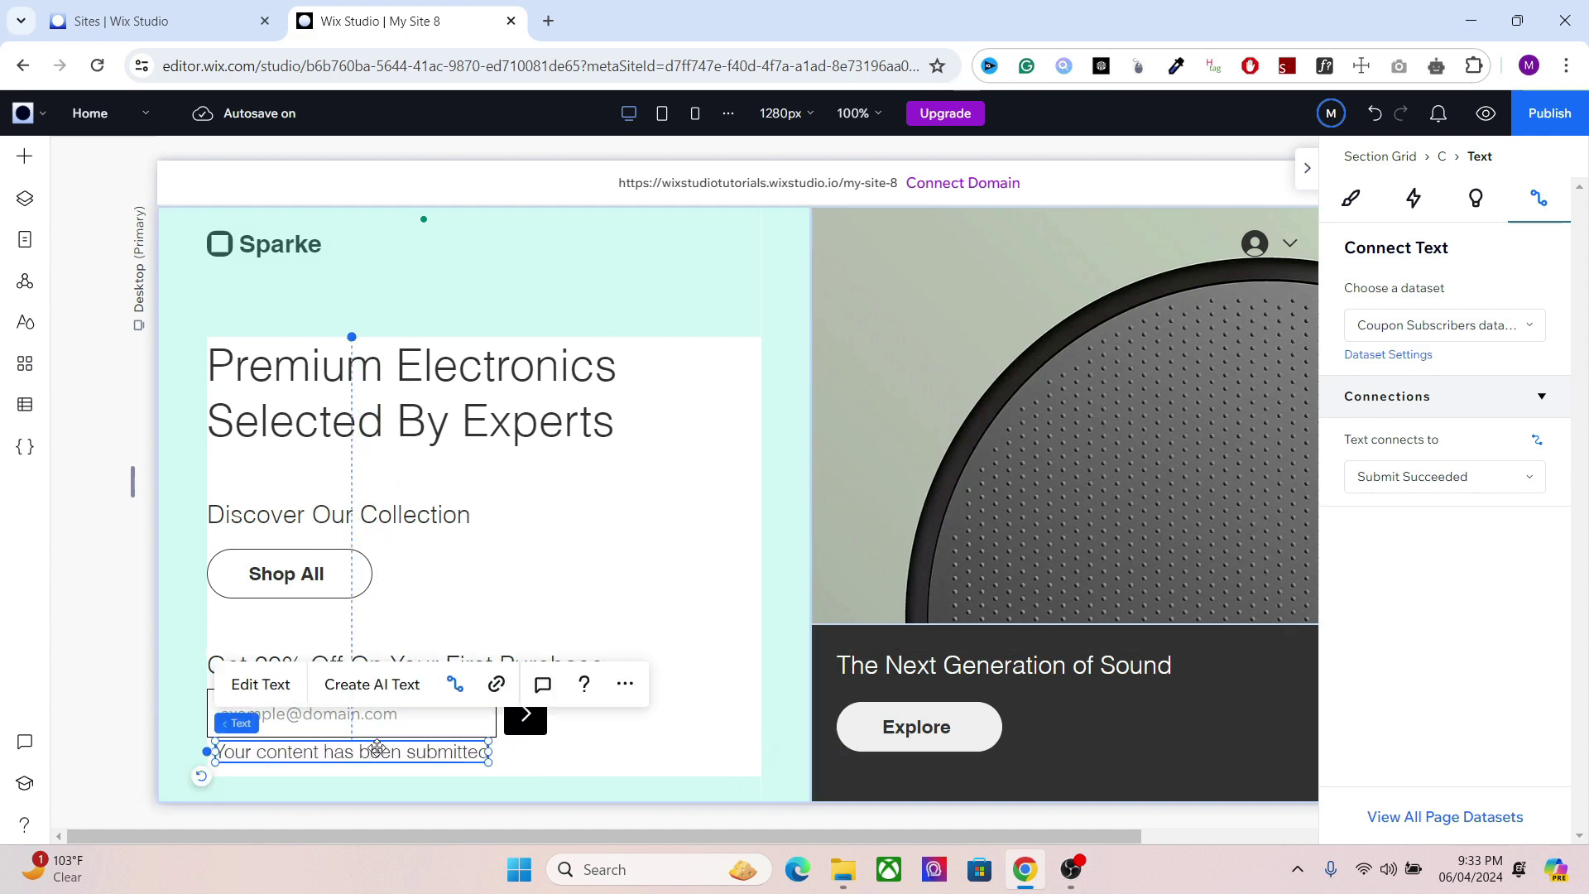
left_click_drag(374, 751, 365, 755)
Step: Change the success message text to 'Apply Coupon "Demo" at Checkout!'
double_click(365, 755)
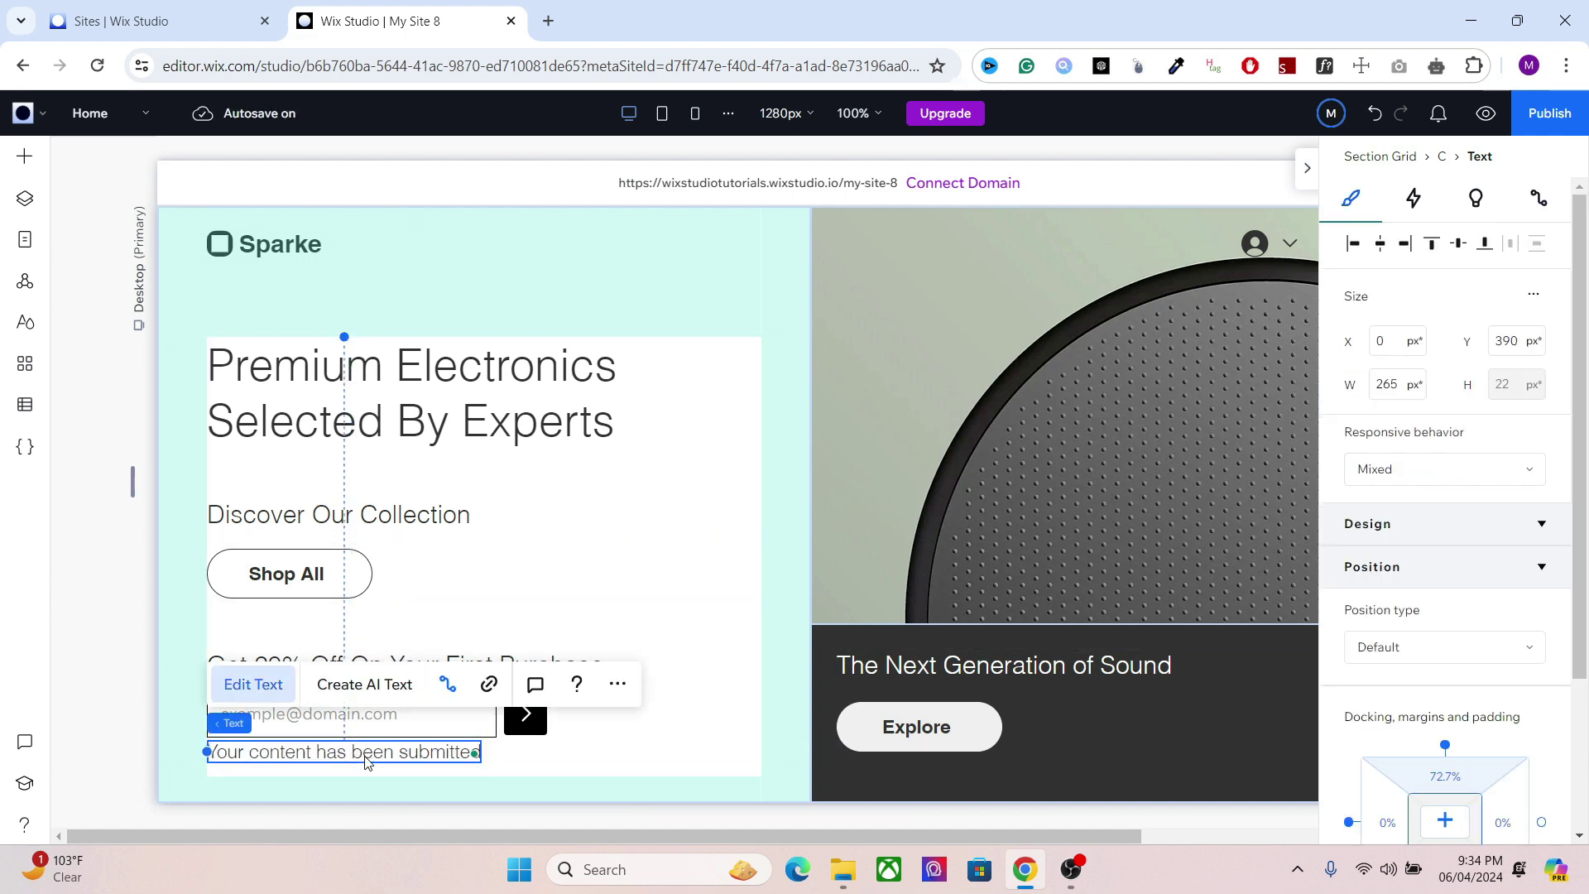
type("App")
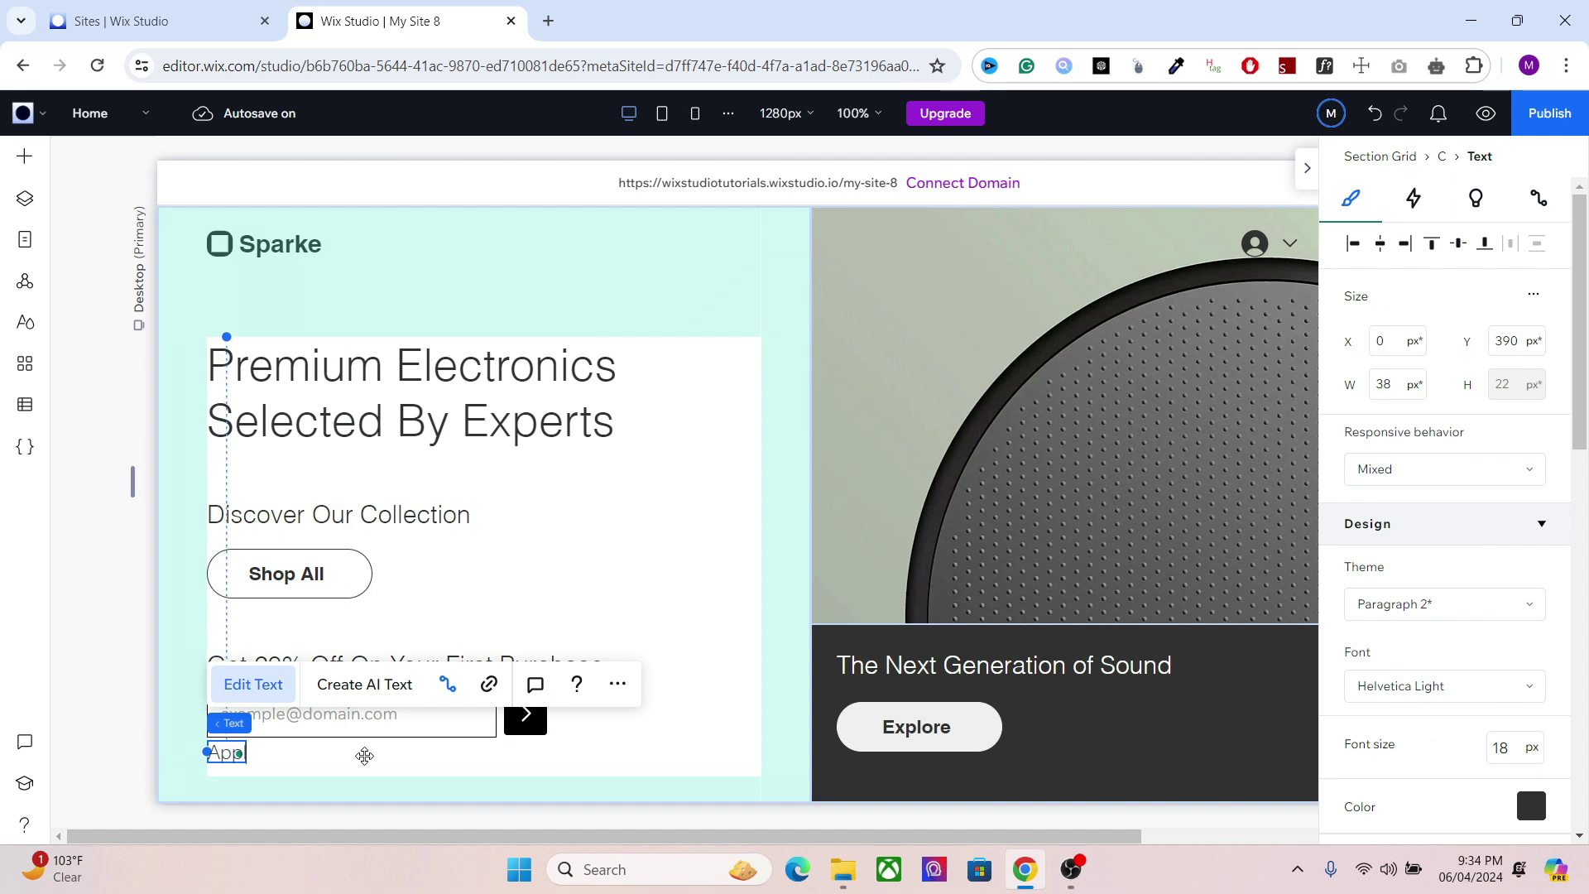
type("ly")
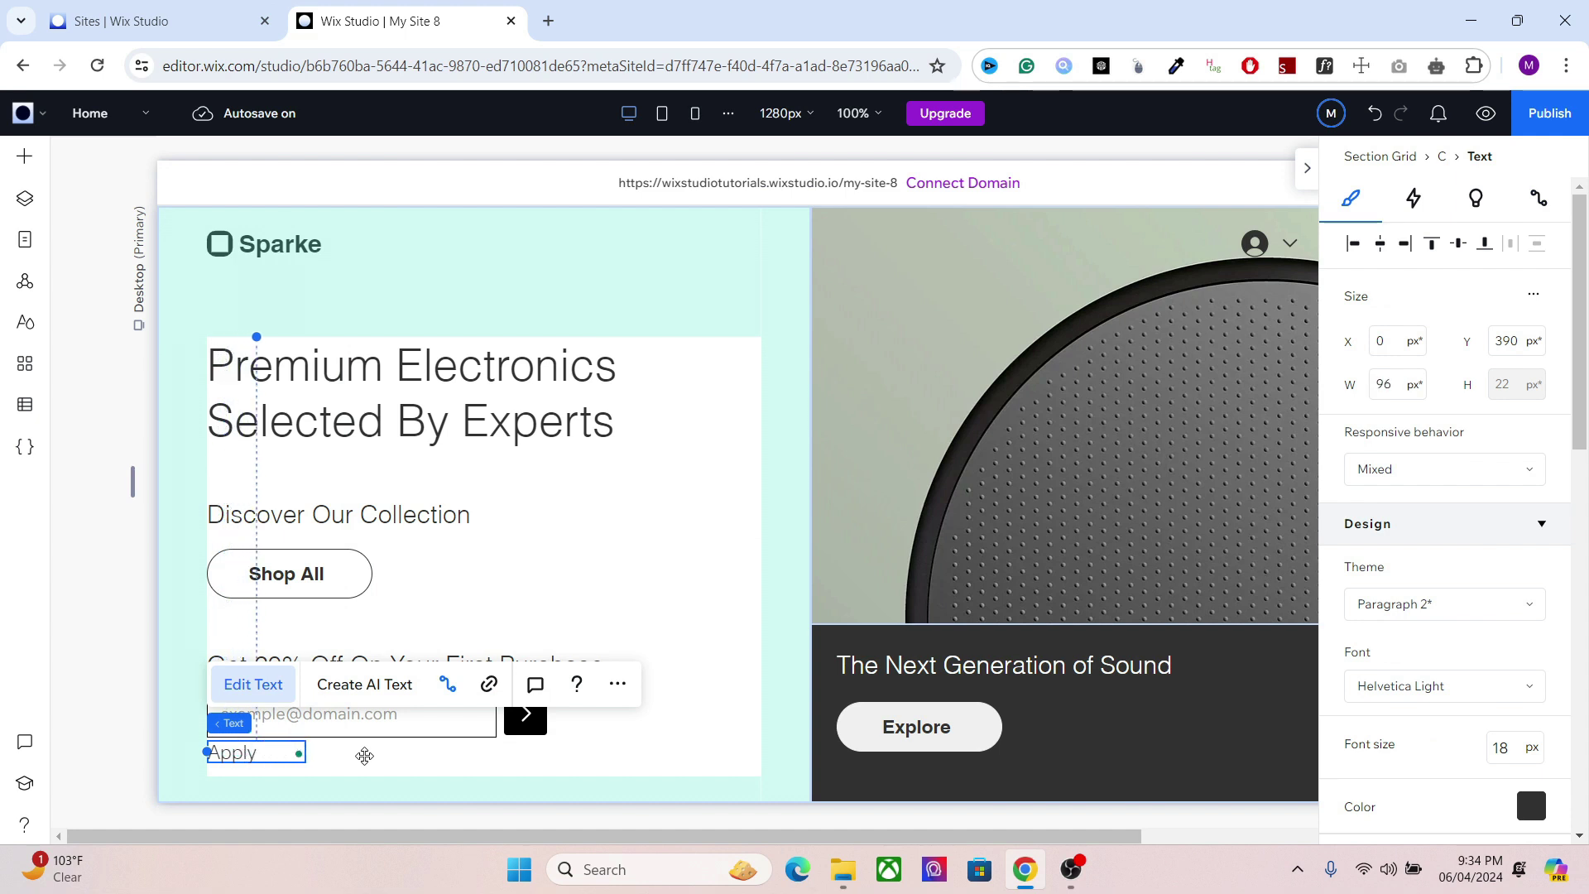
type(" Coupon")
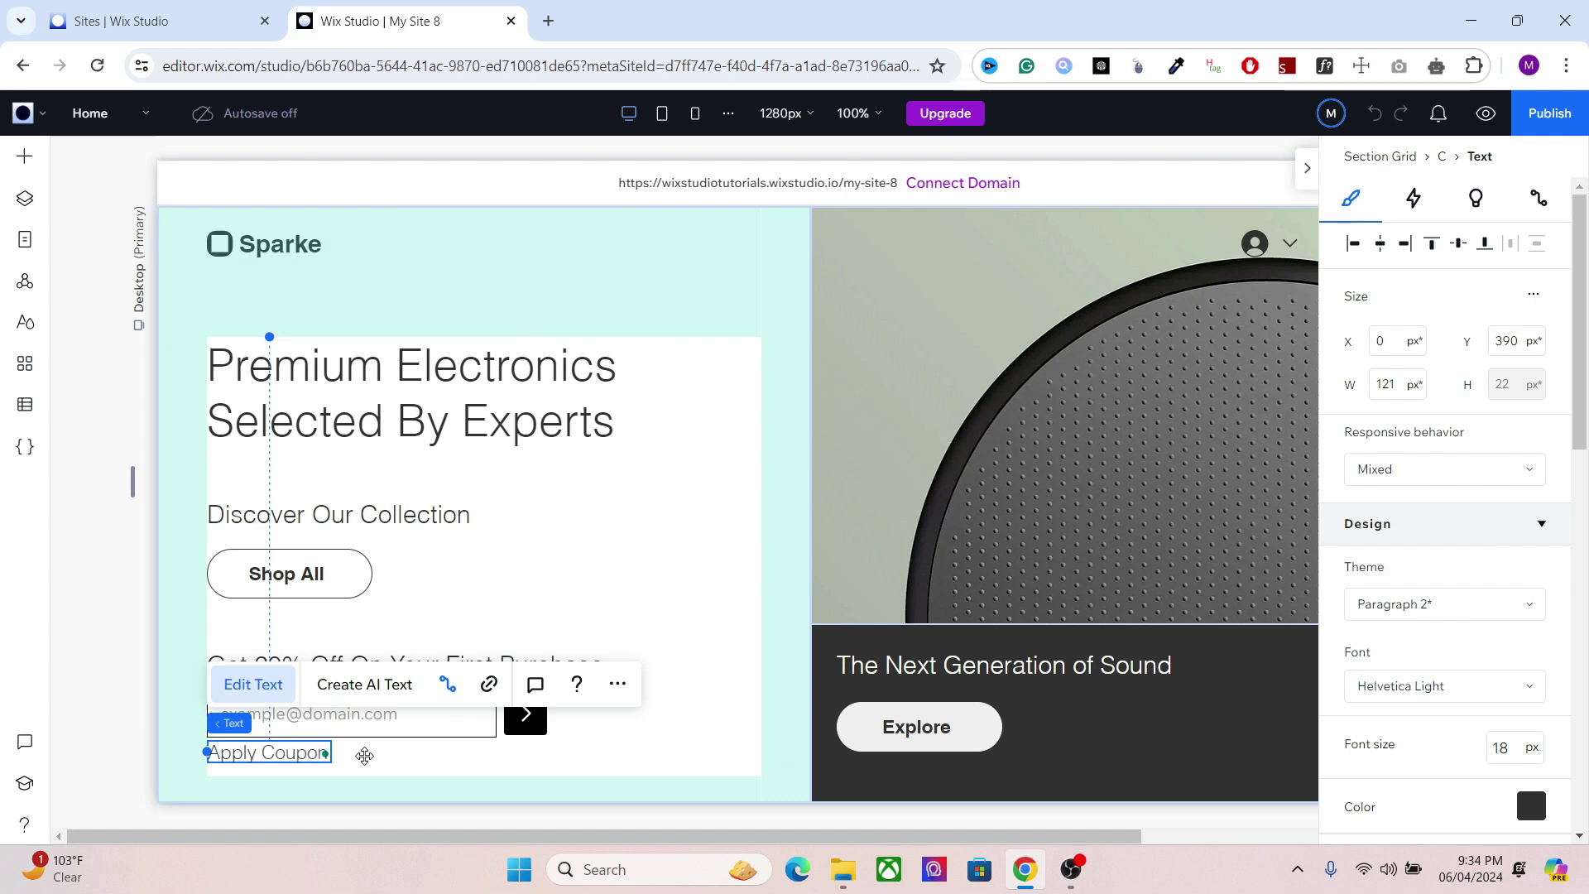
type(" \"Demo\"")
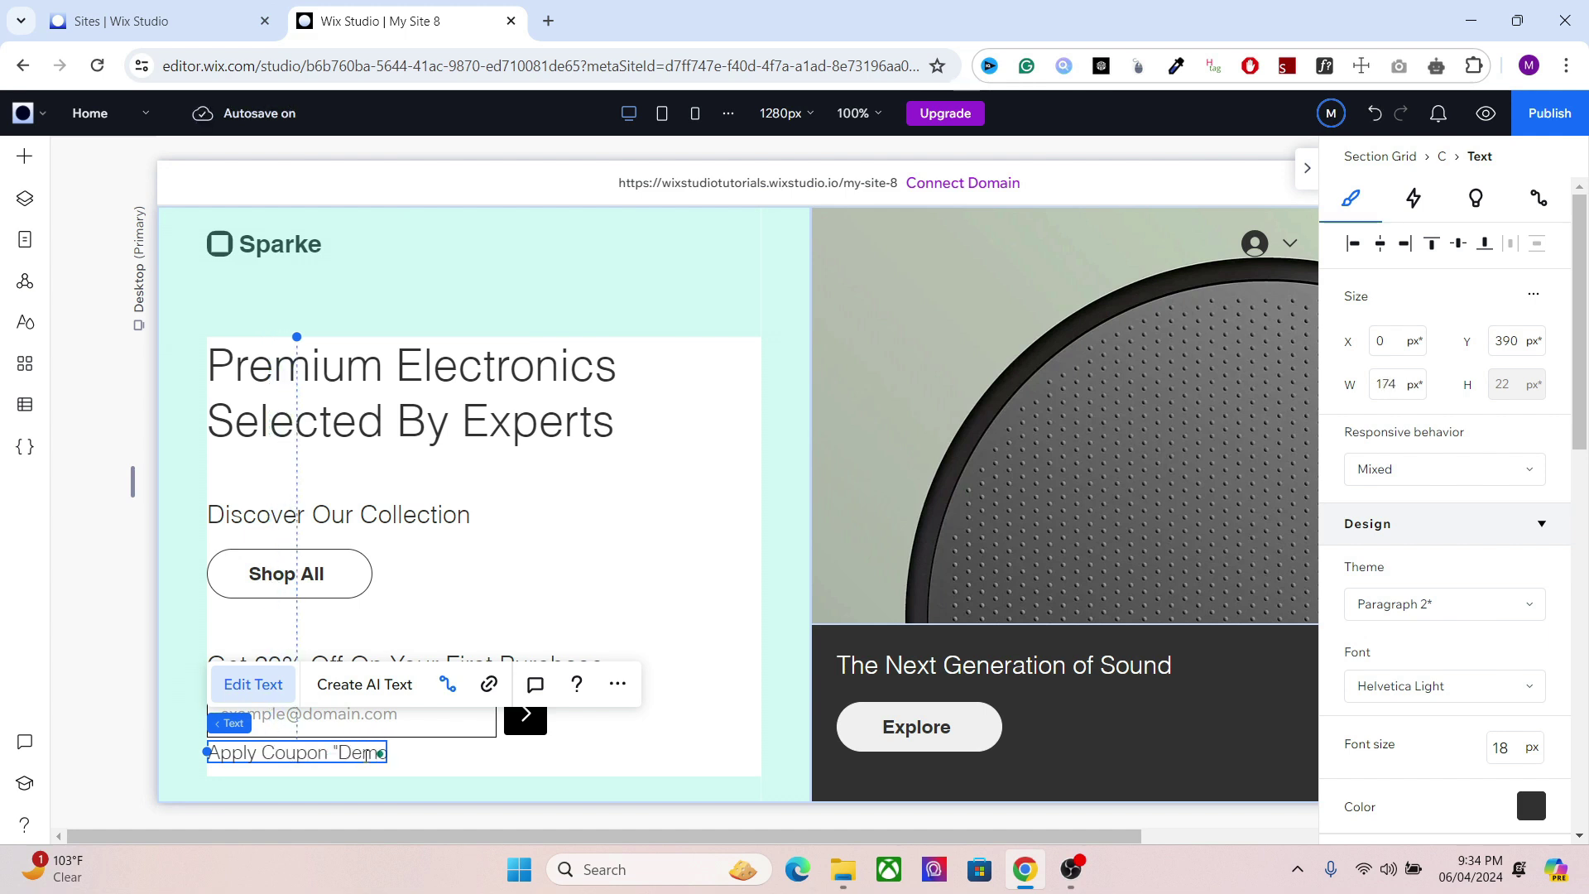
type(" at Checkout")
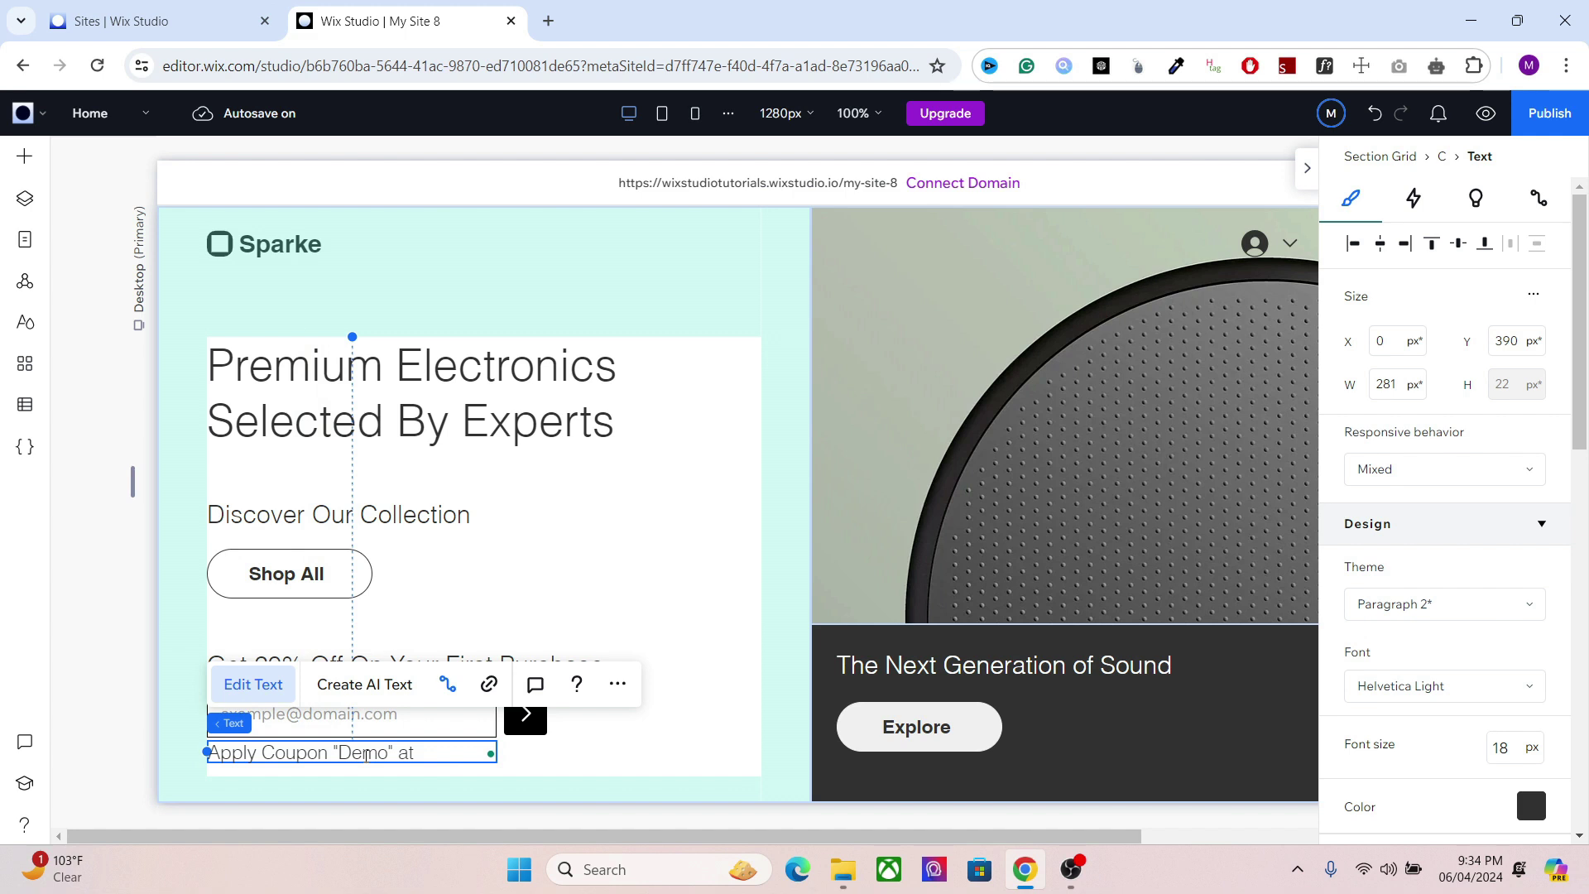
left_click(564, 759)
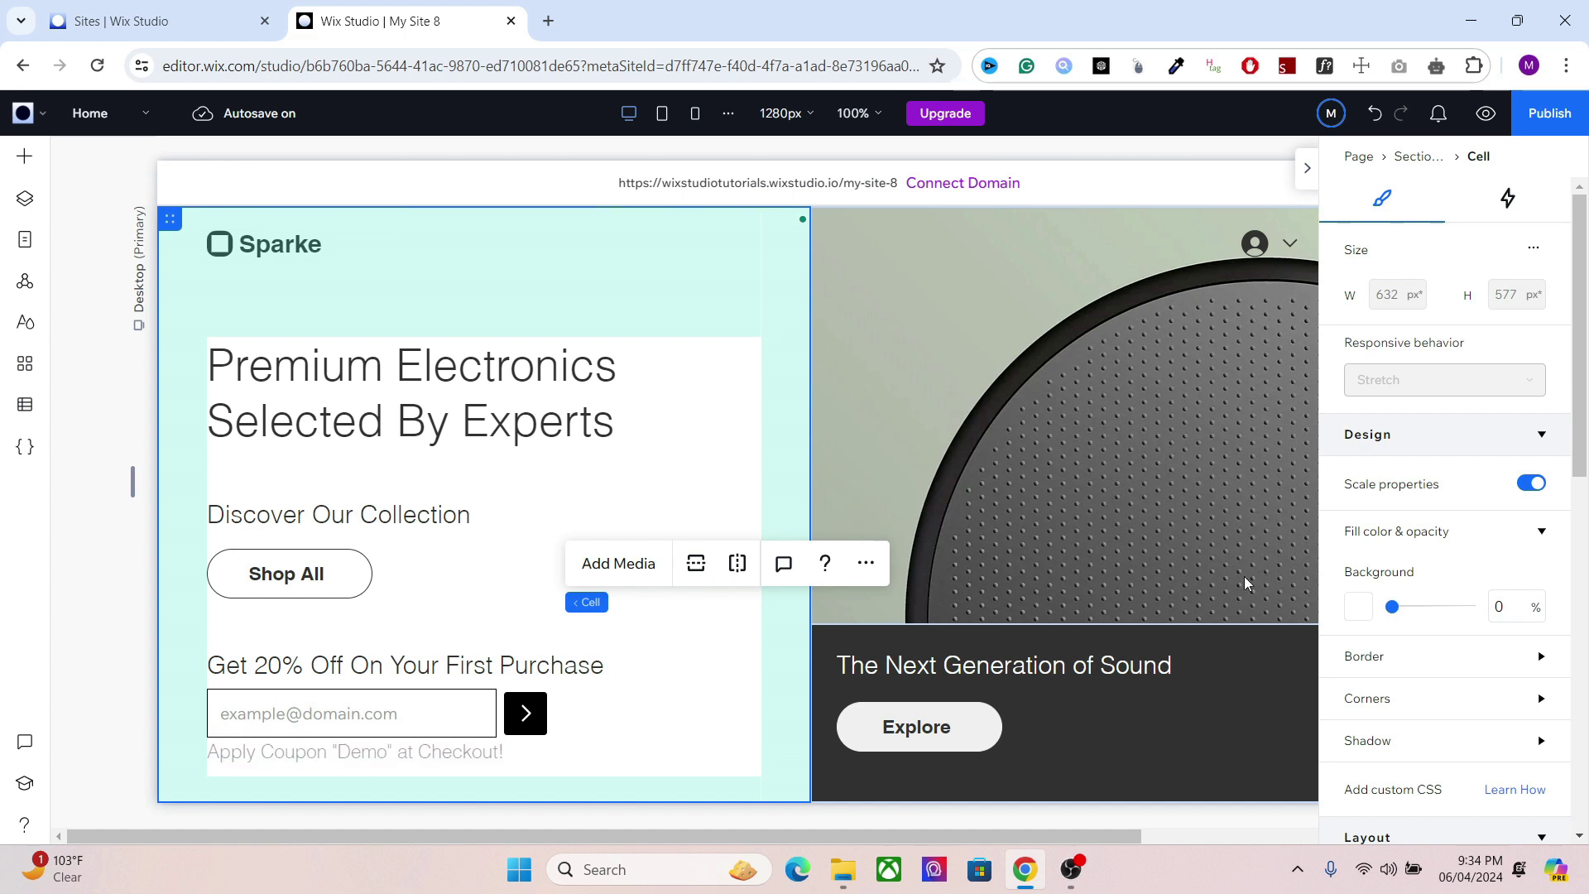
left_click(401, 710)
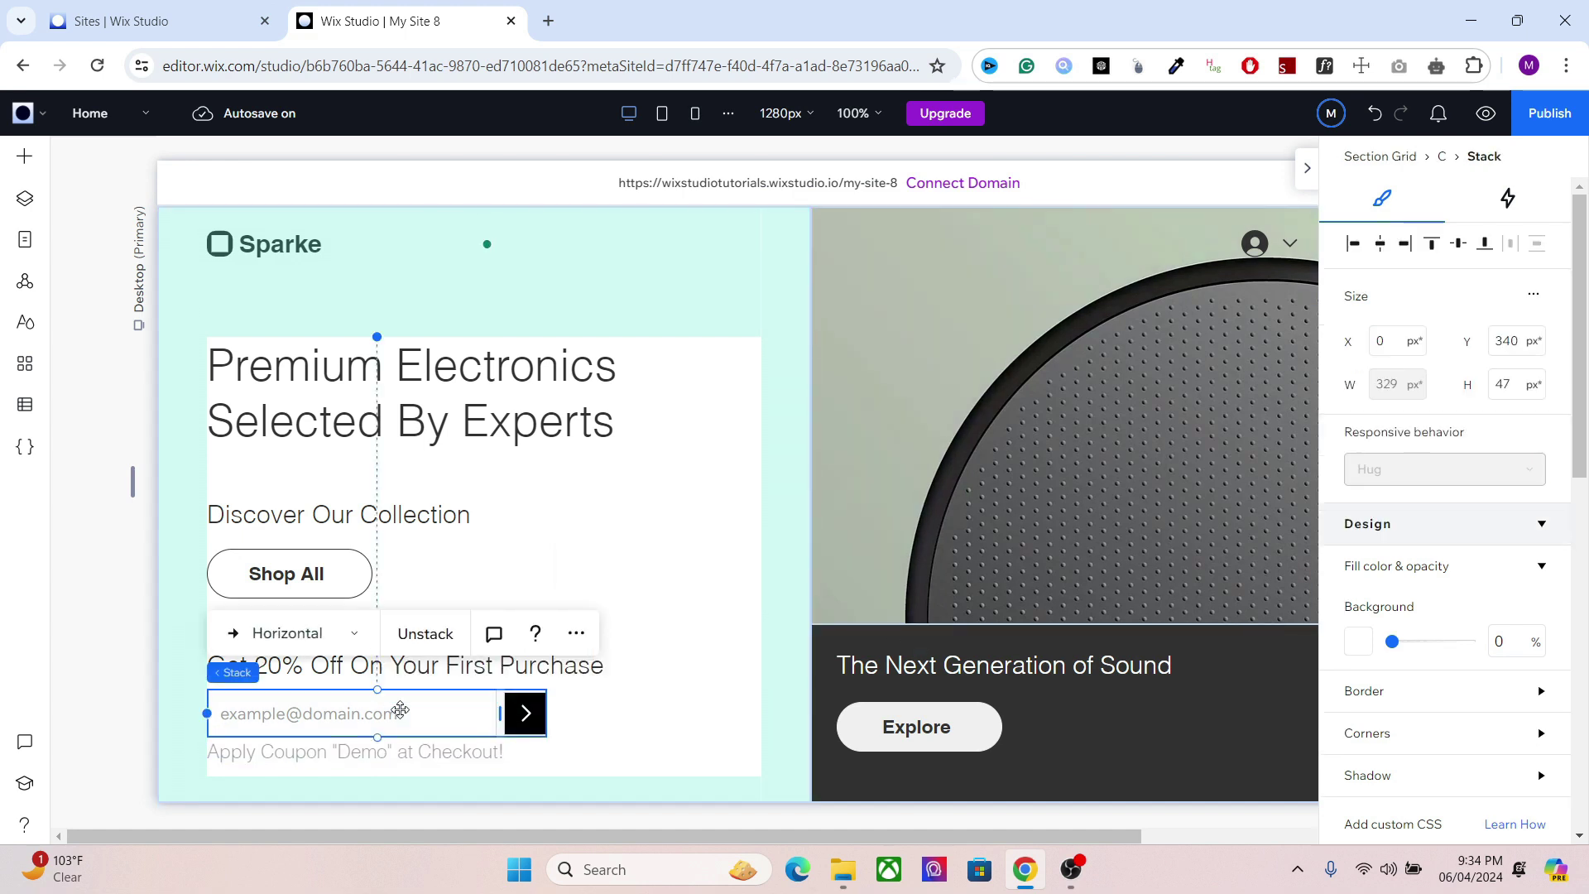
left_click(401, 710)
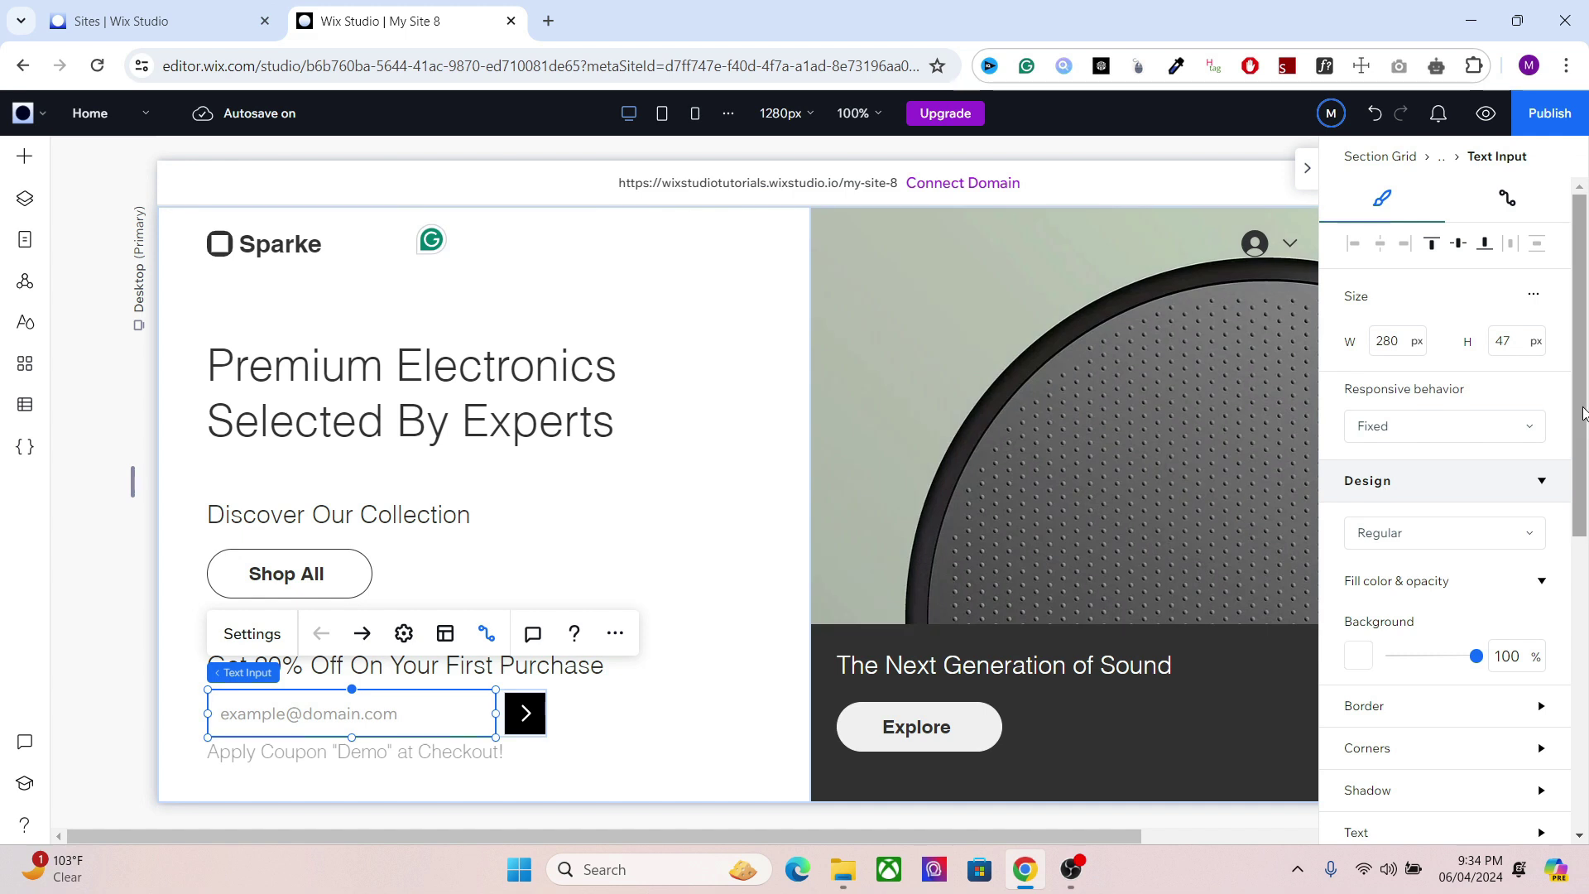
scroll(1581, 421, "down", 2)
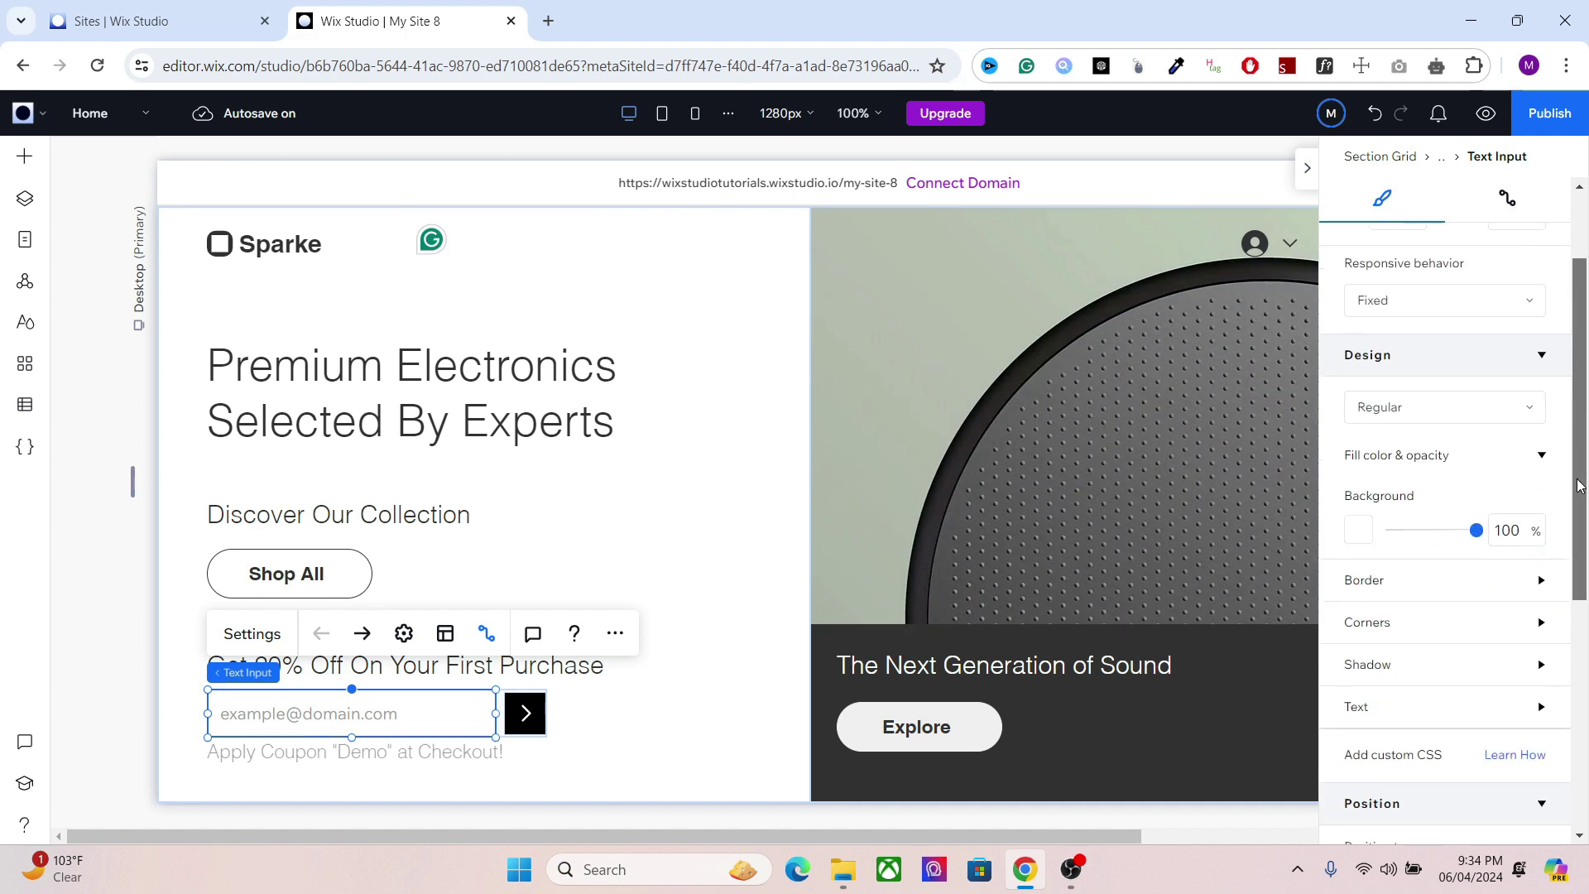
left_click(514, 706)
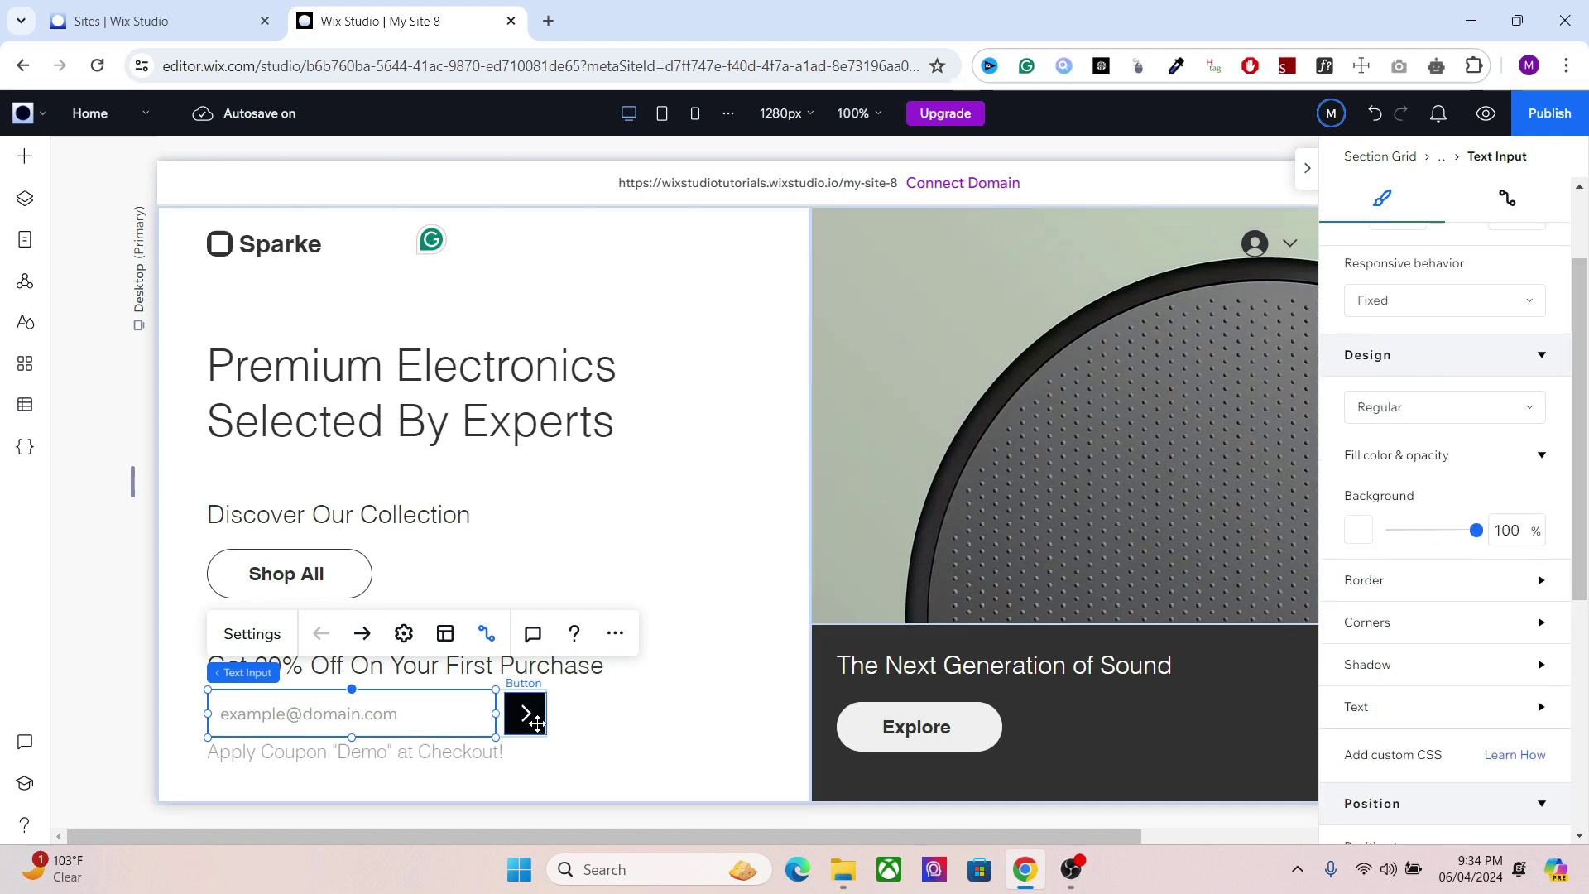
left_click(1533, 203)
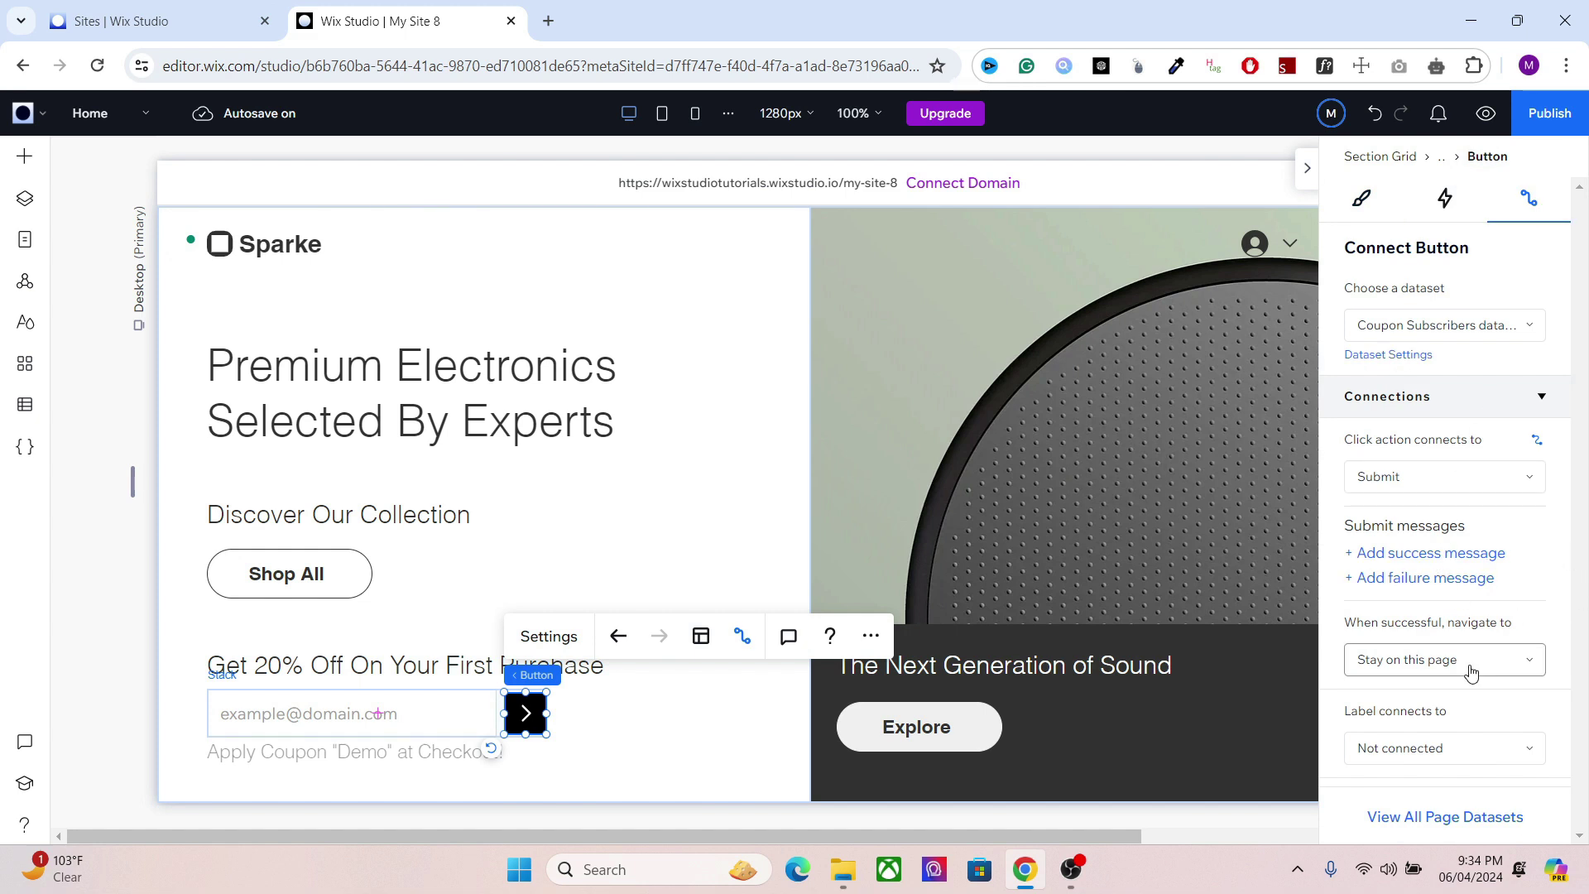
left_click(1421, 666)
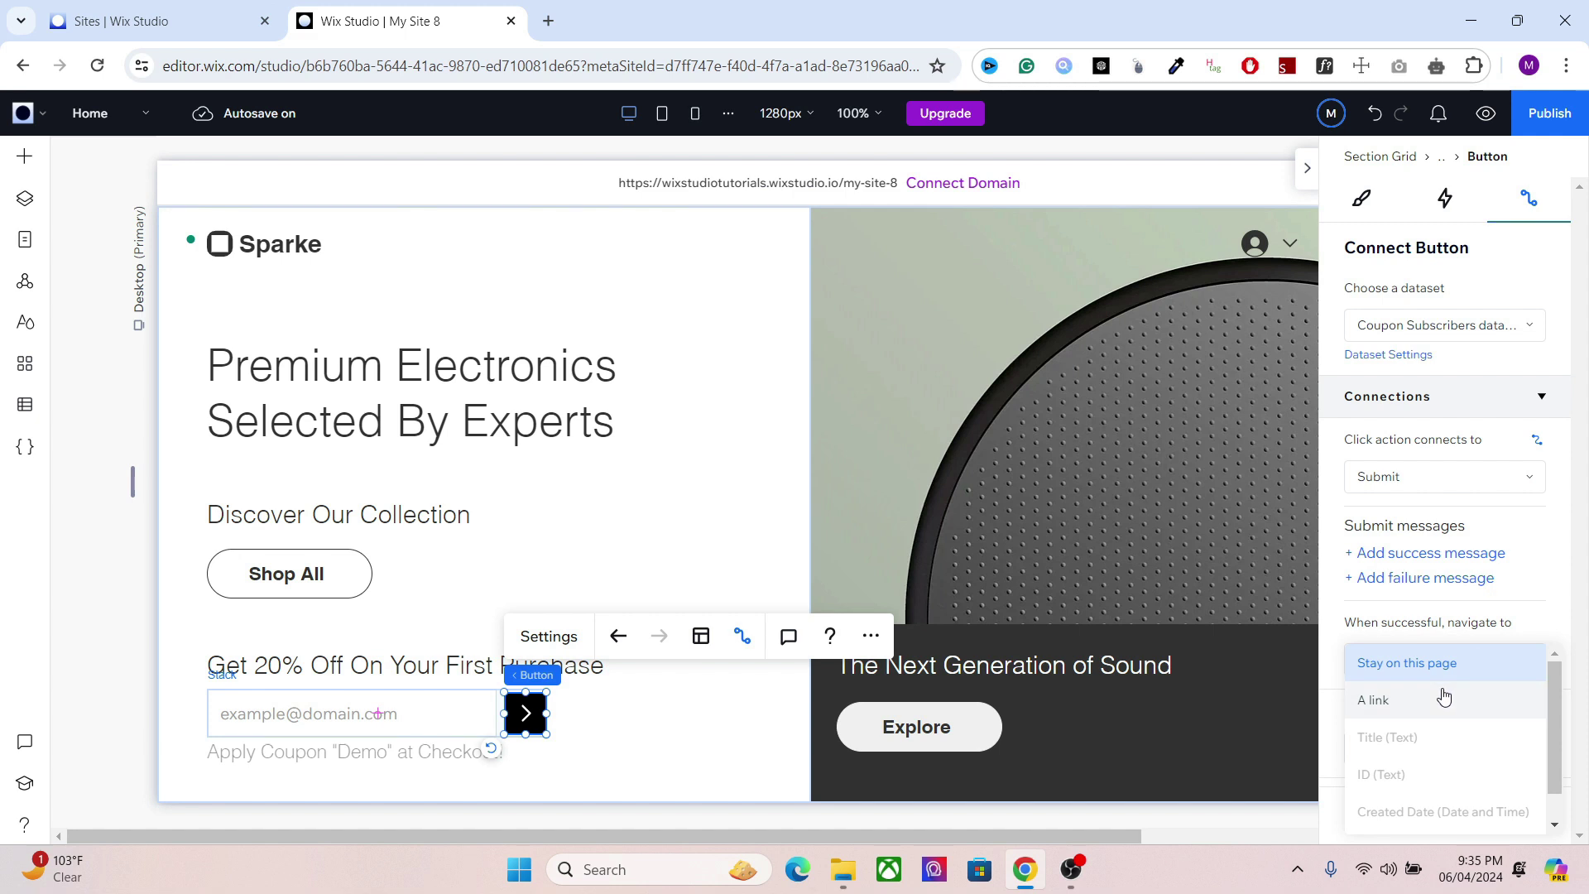
key("Escape")
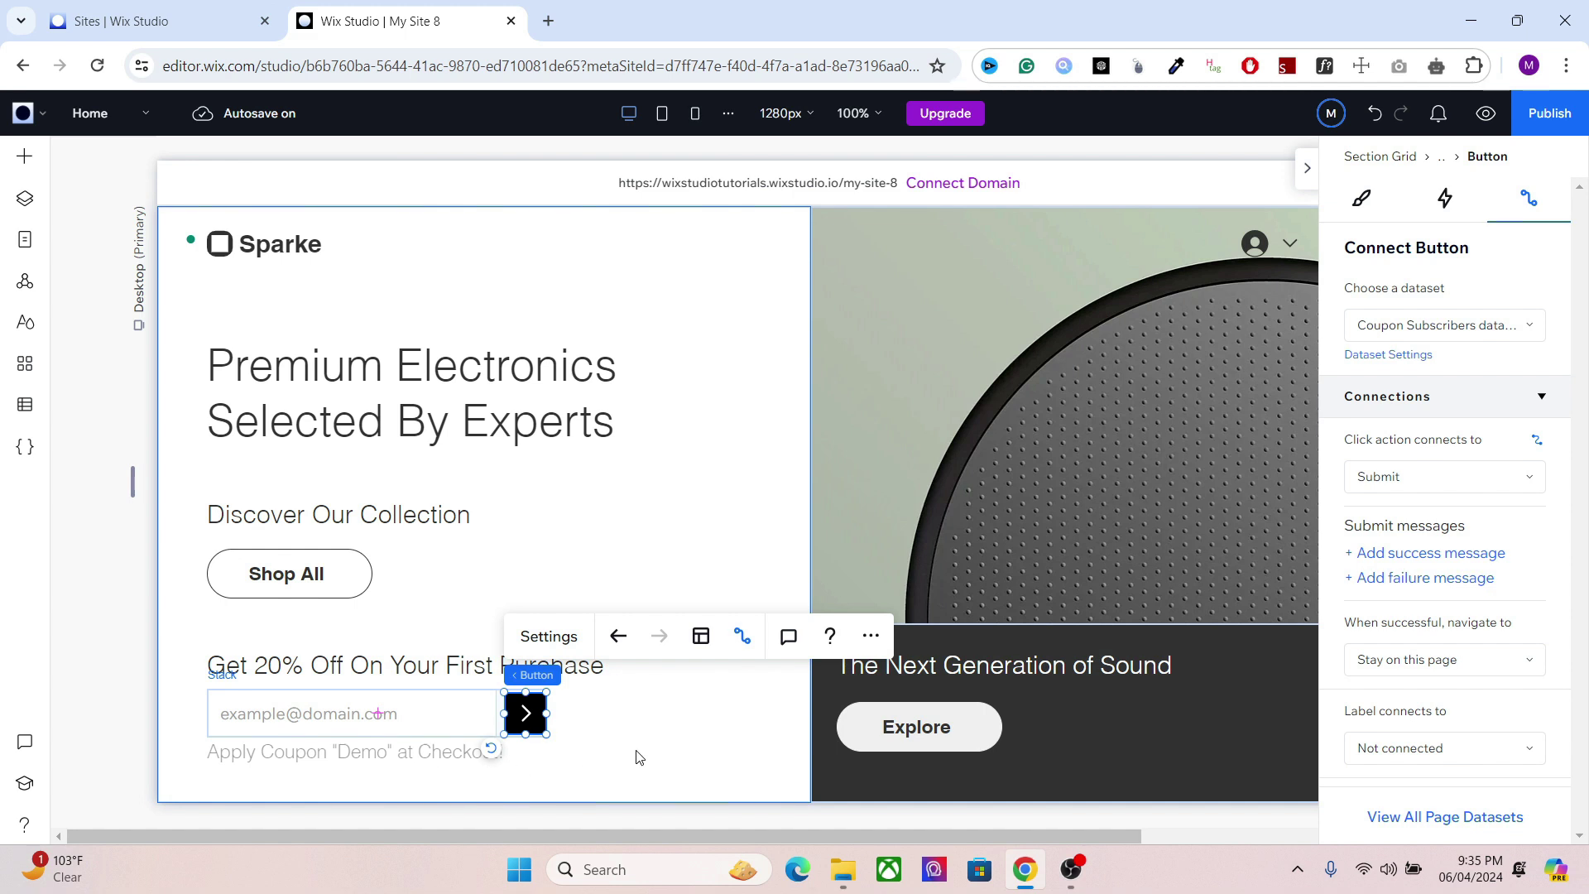
left_click(597, 726)
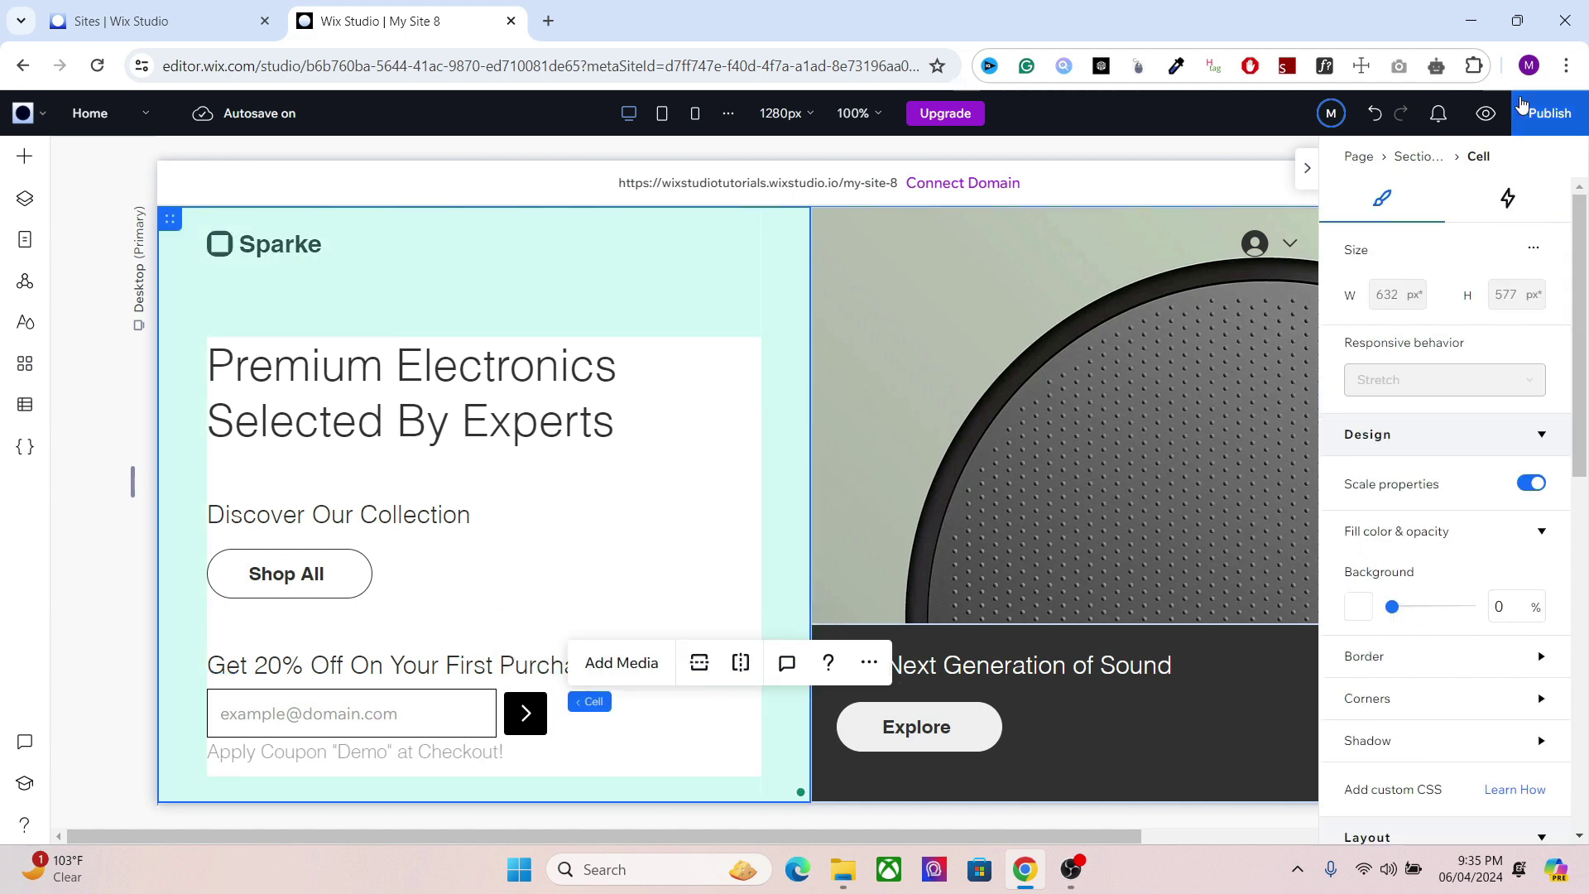
Step: Publish the site on the free my-site-8 domain and open the live site
left_click(1543, 121)
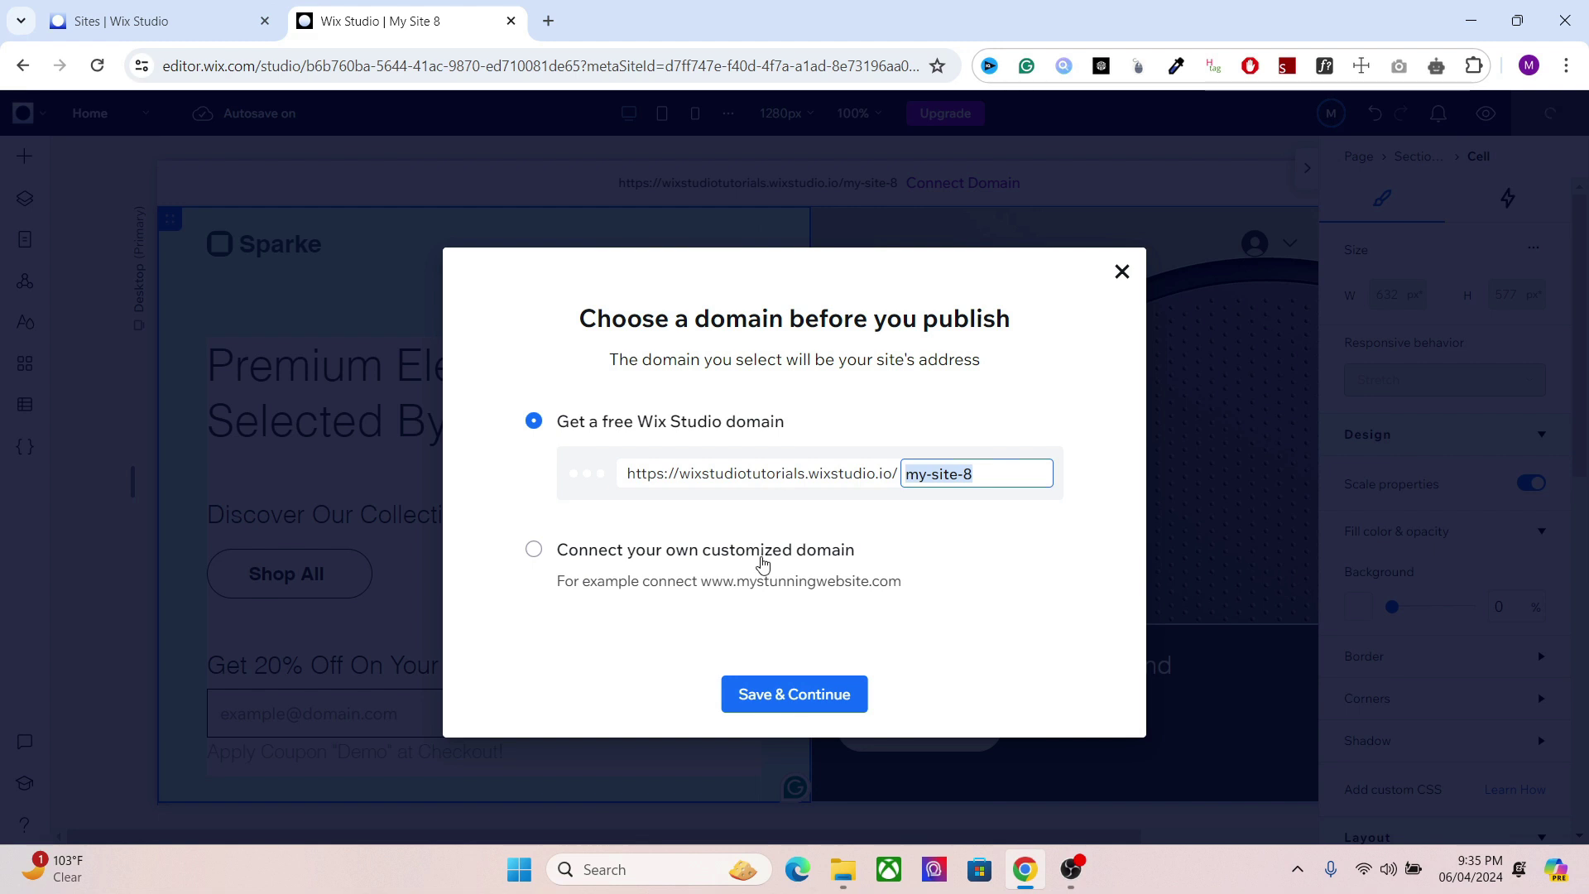
left_click(790, 693)
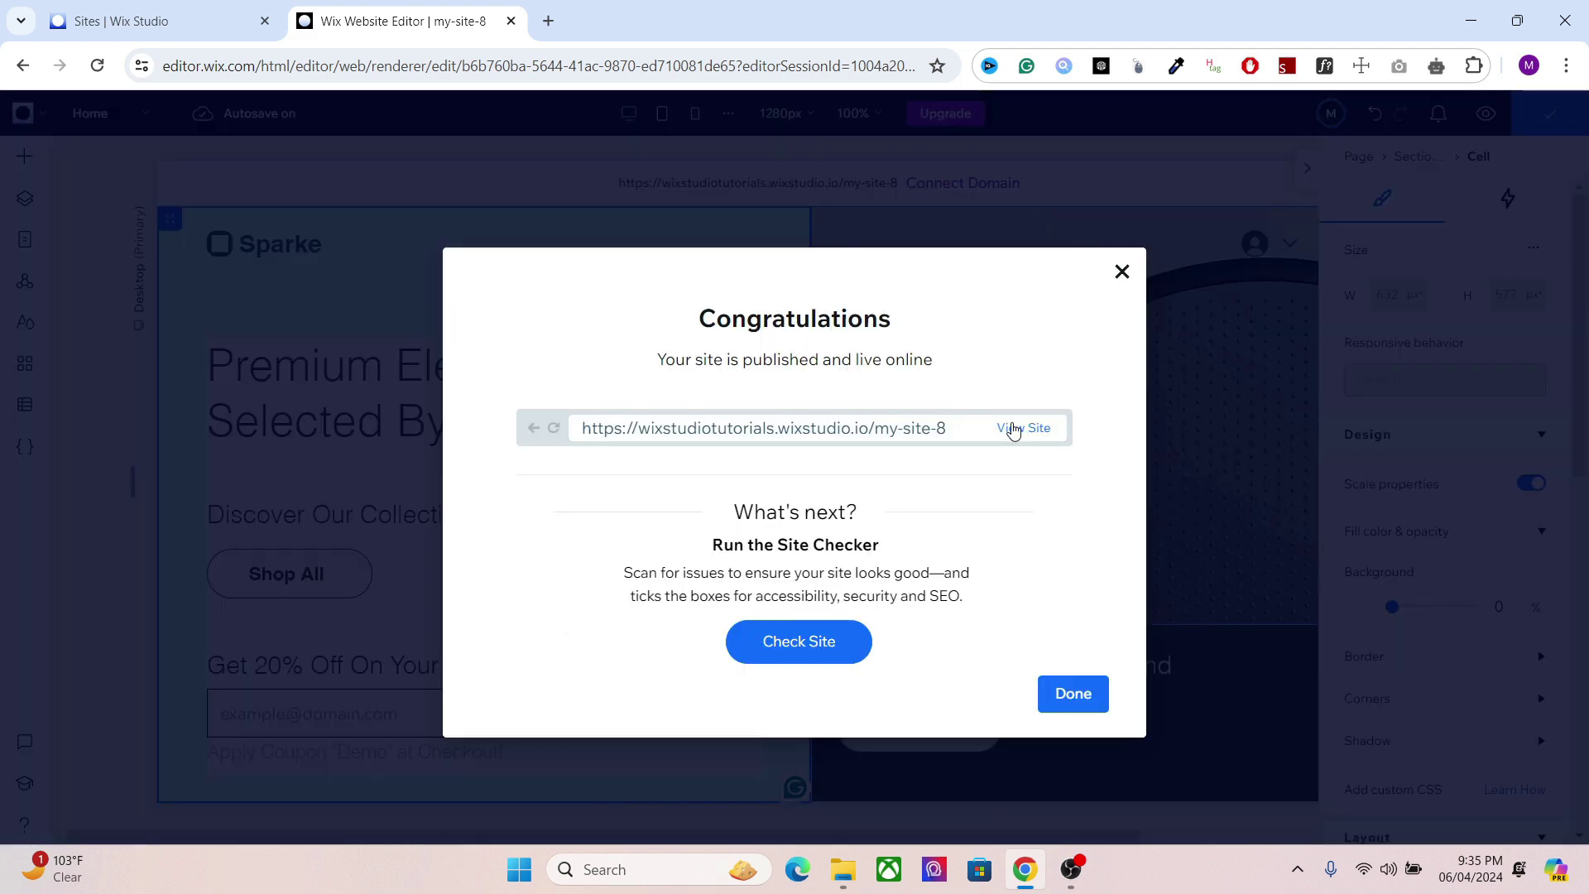
left_click(1014, 428)
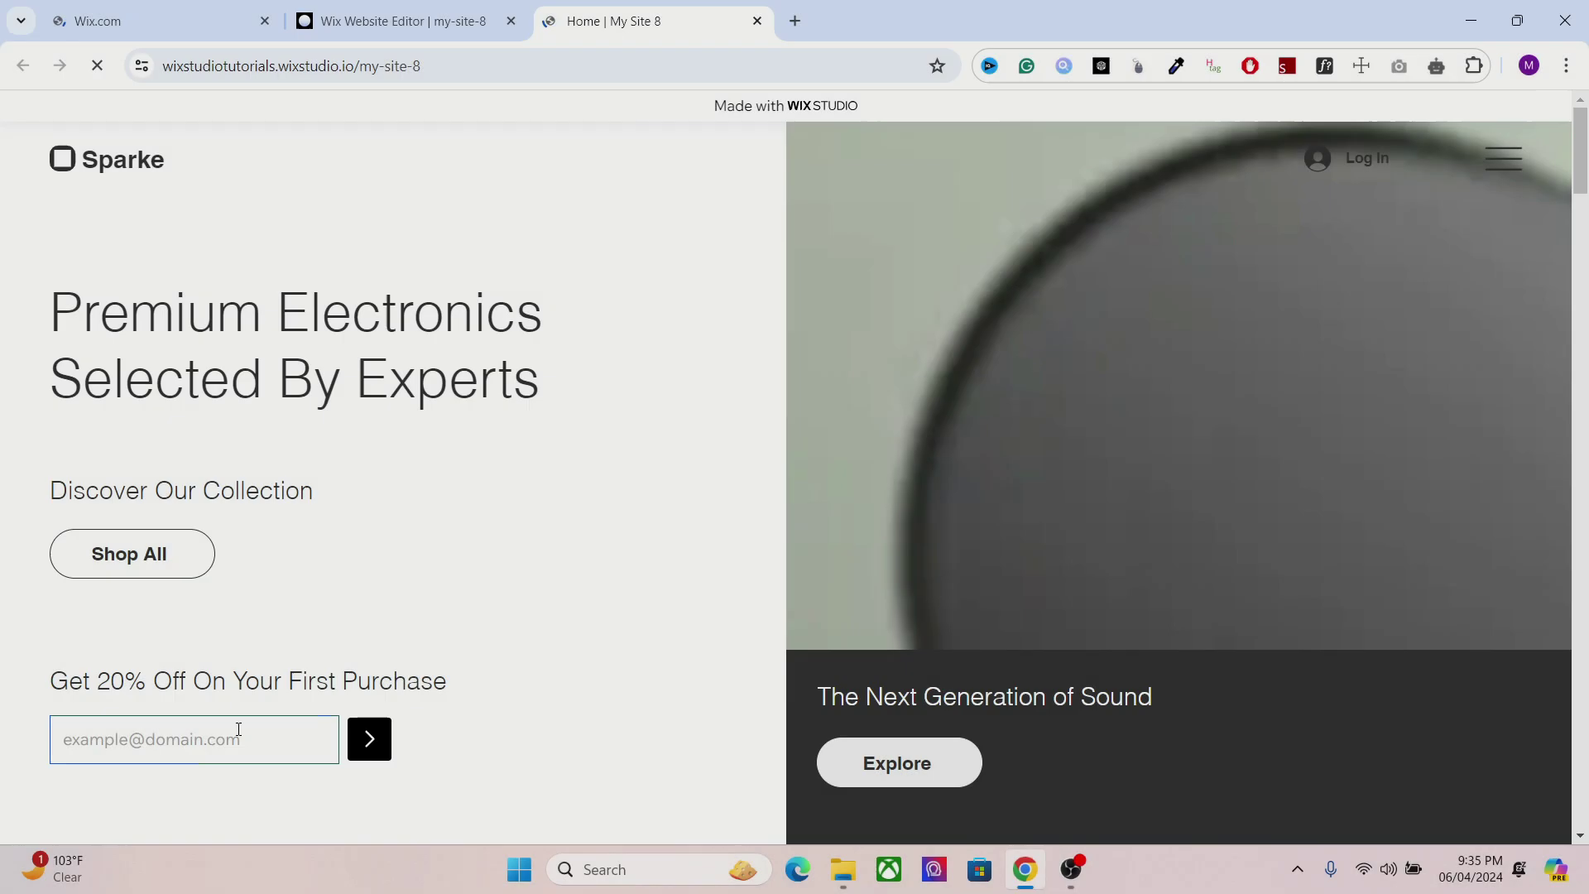
left_click(237, 735)
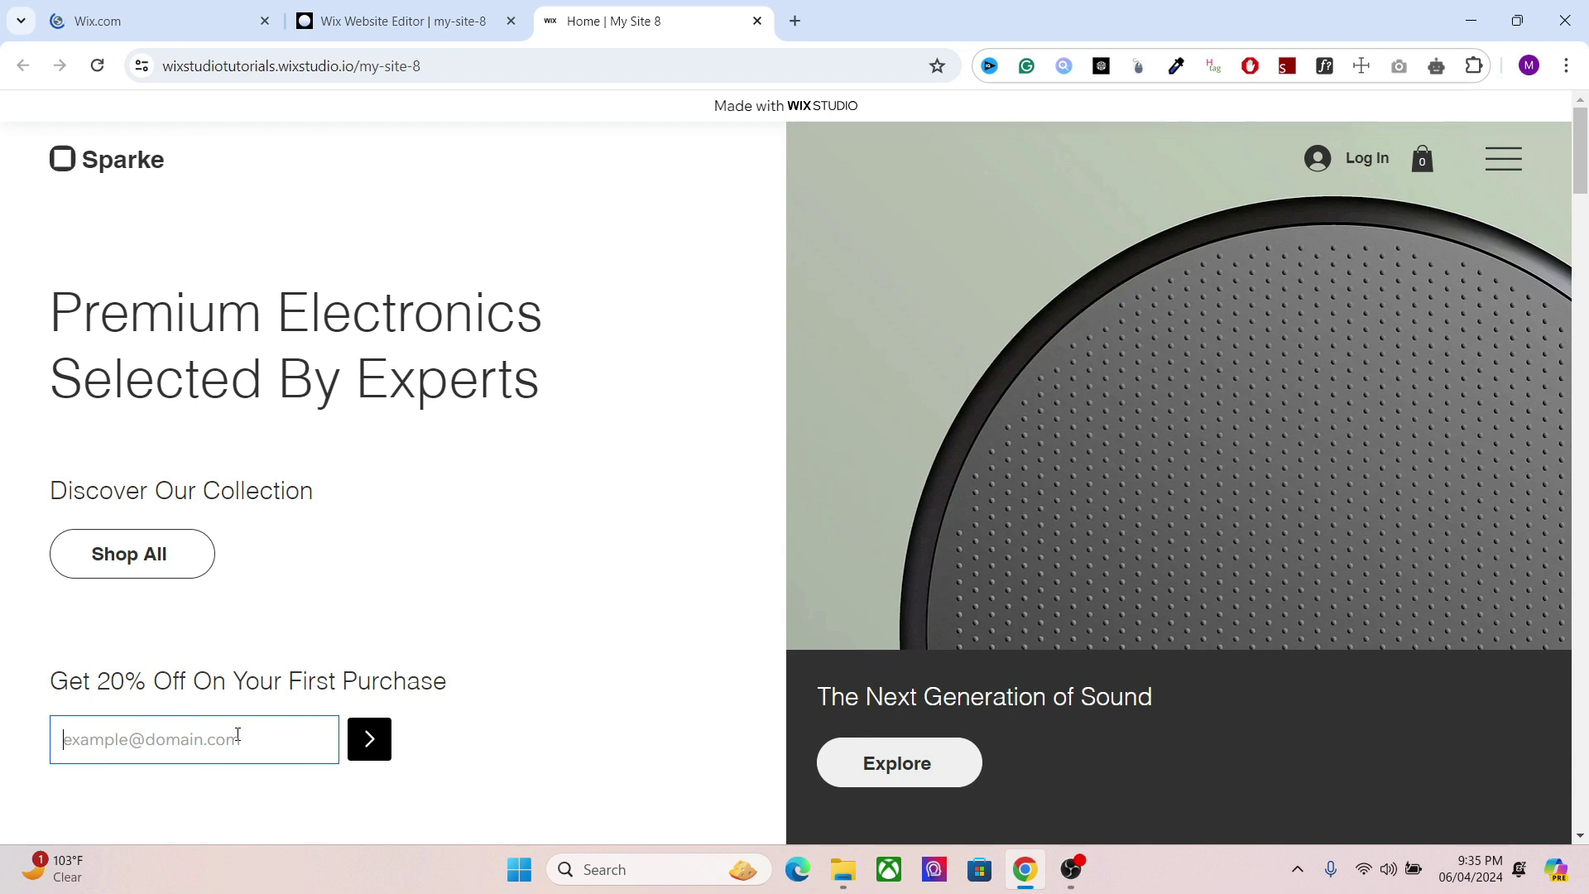
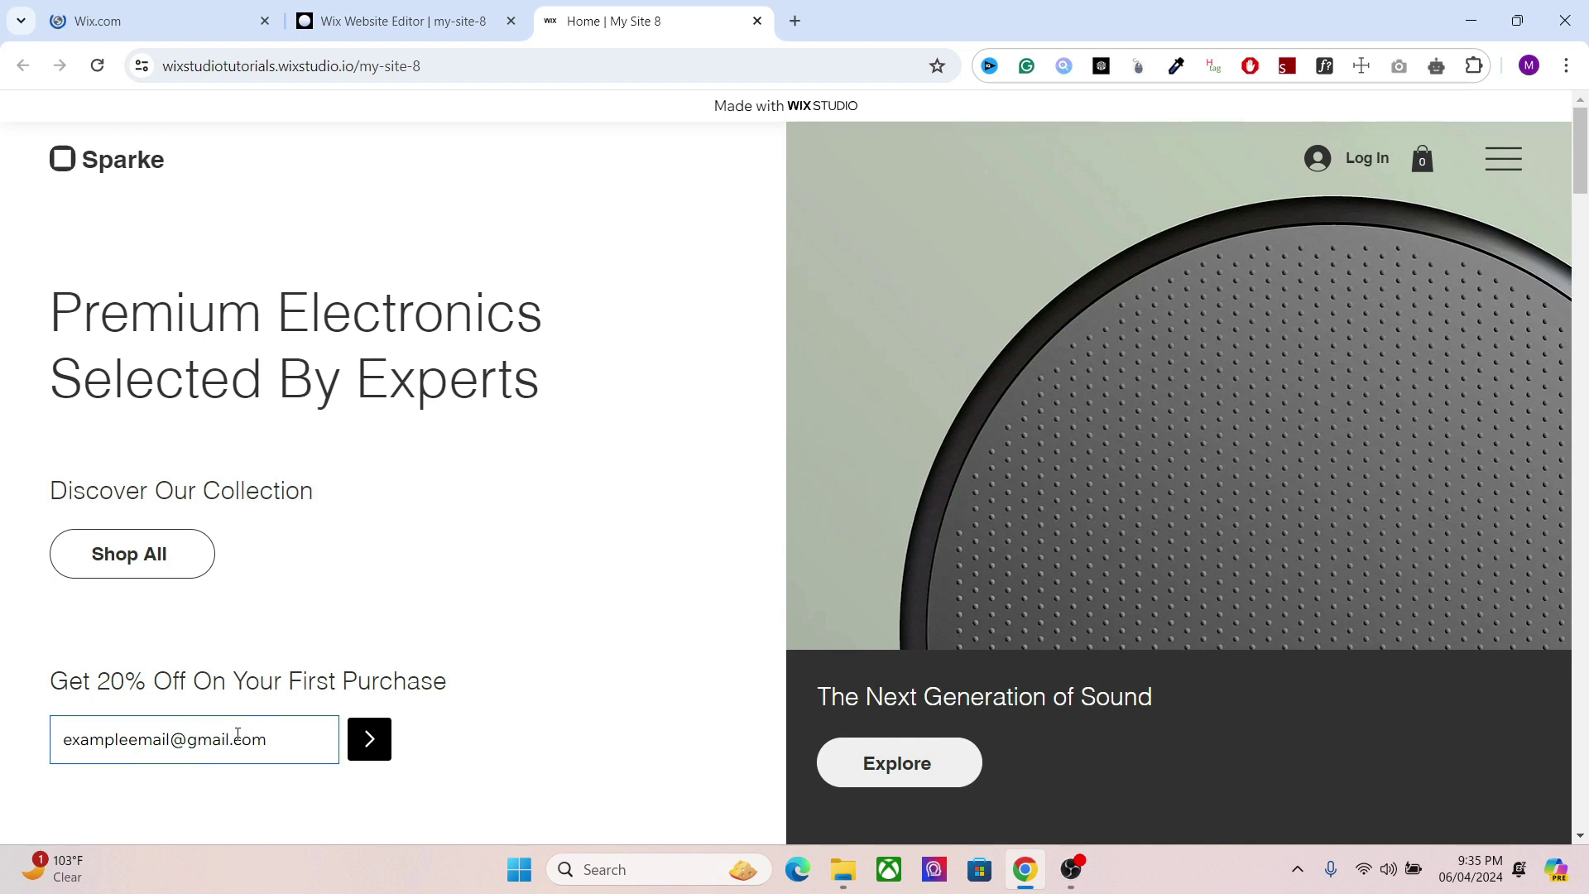
Step: Submit a test email on the live signup form and highlight 'Demo' in the confirmation
key("Return")
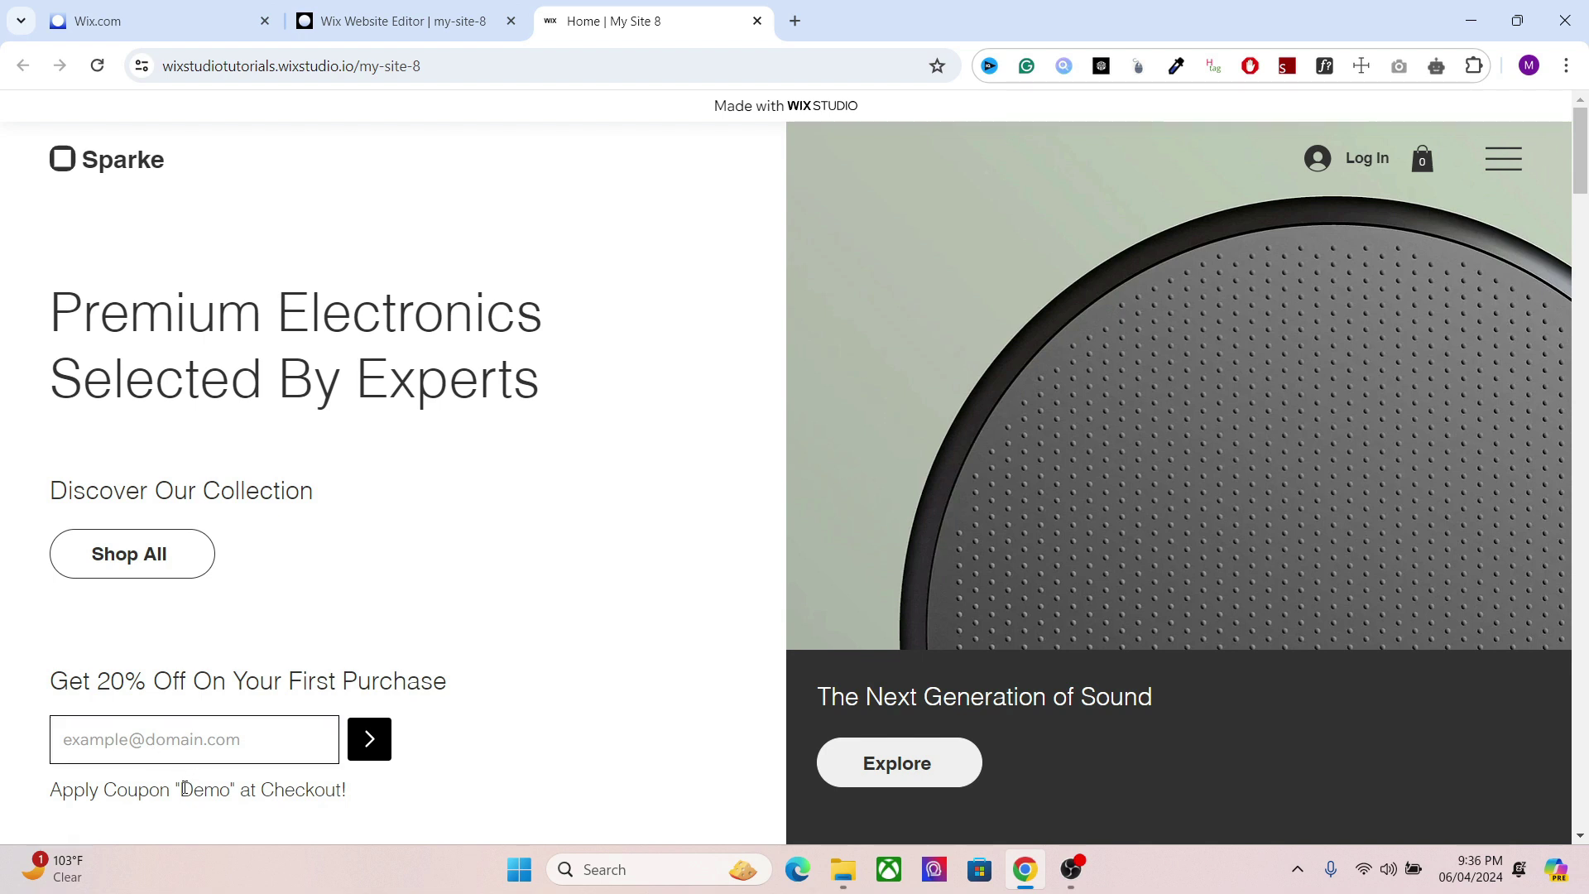
left_click_drag(184, 789, 232, 789)
Step: Check that the Coupon Subscribers collection in the CMS holds the one submitted test email
left_click(110, 10)
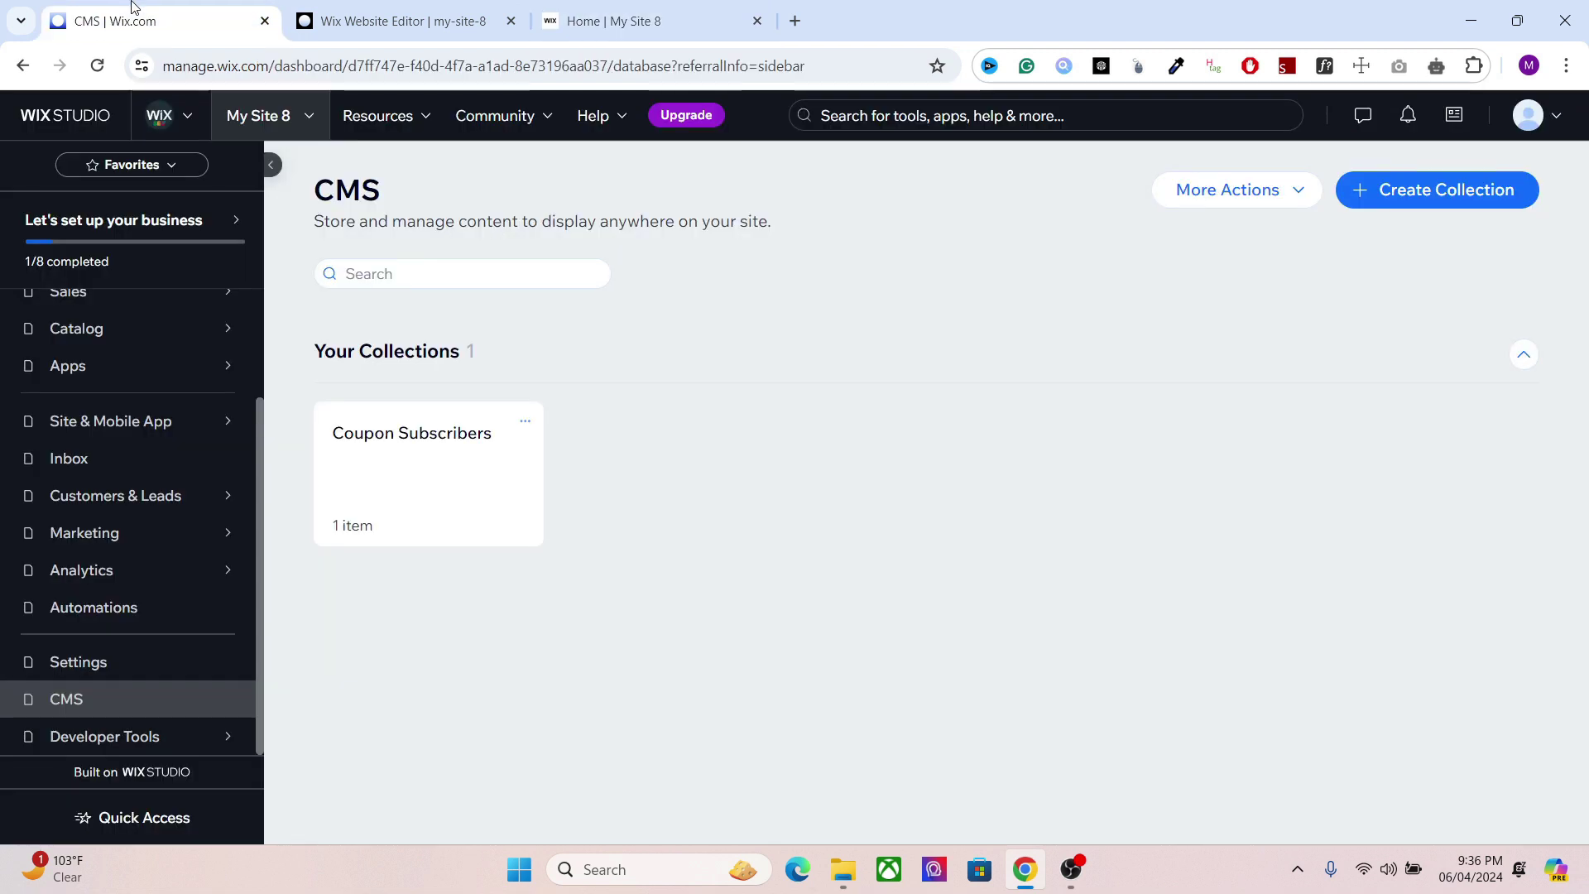
left_click(419, 456)
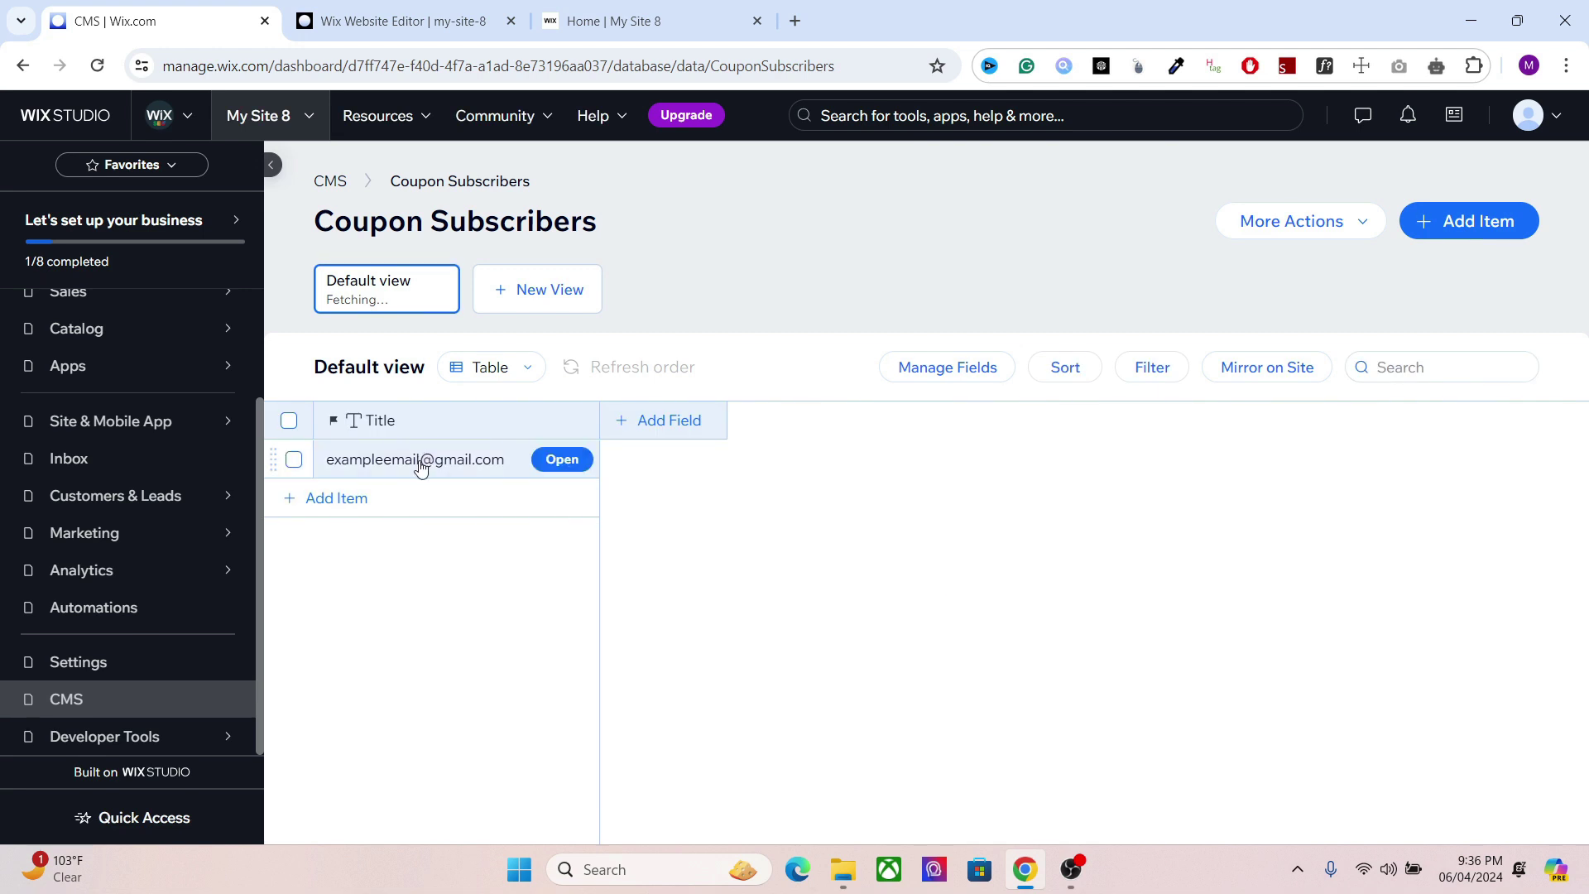
left_click(604, 21)
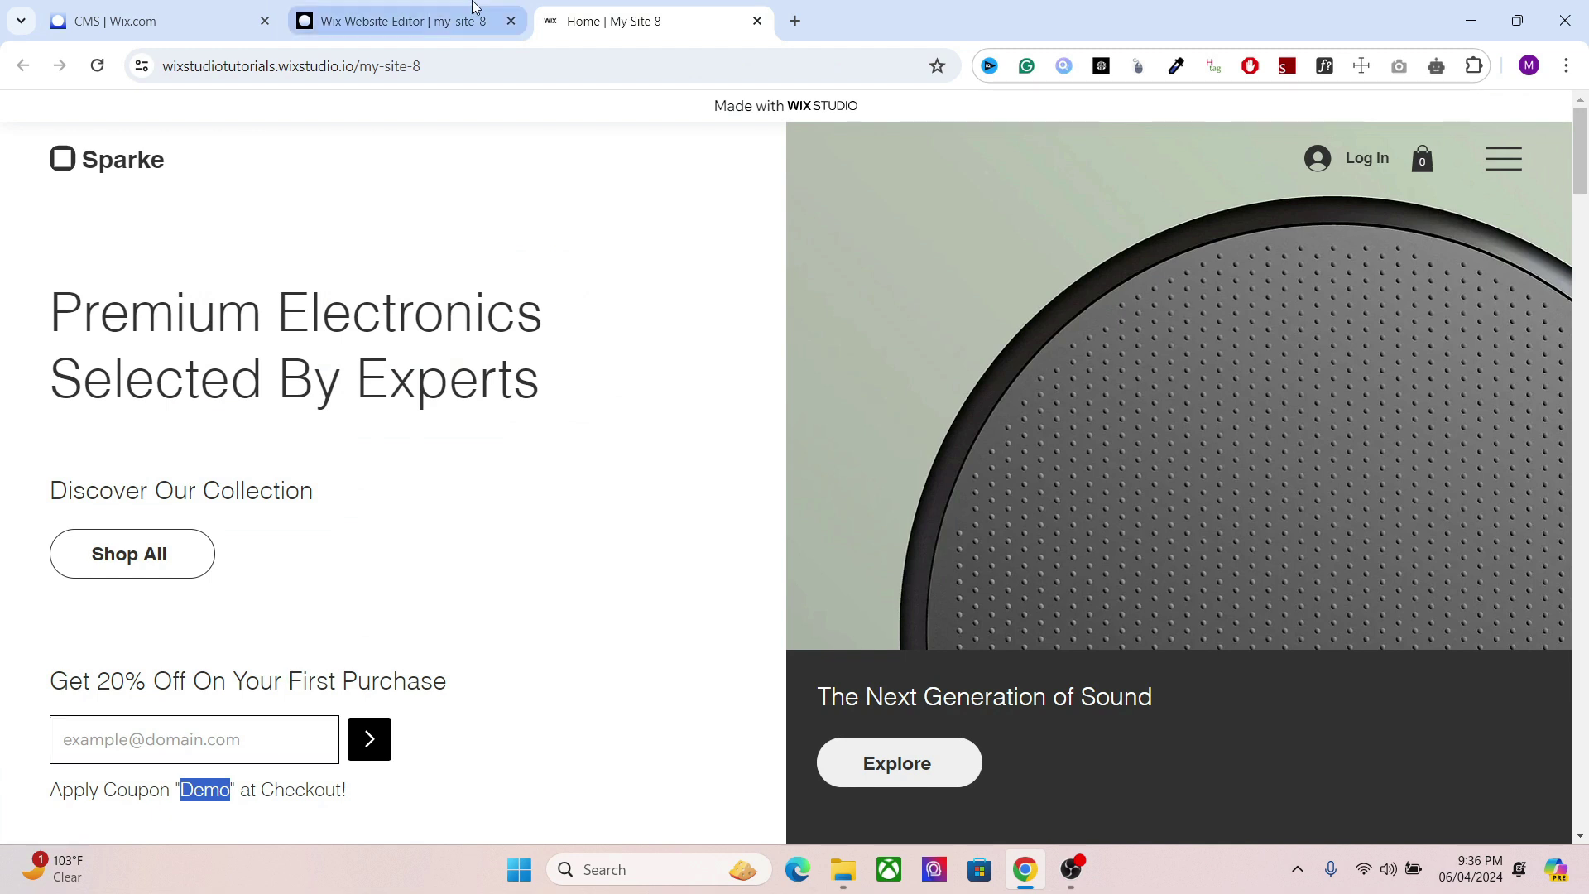
left_click(397, 21)
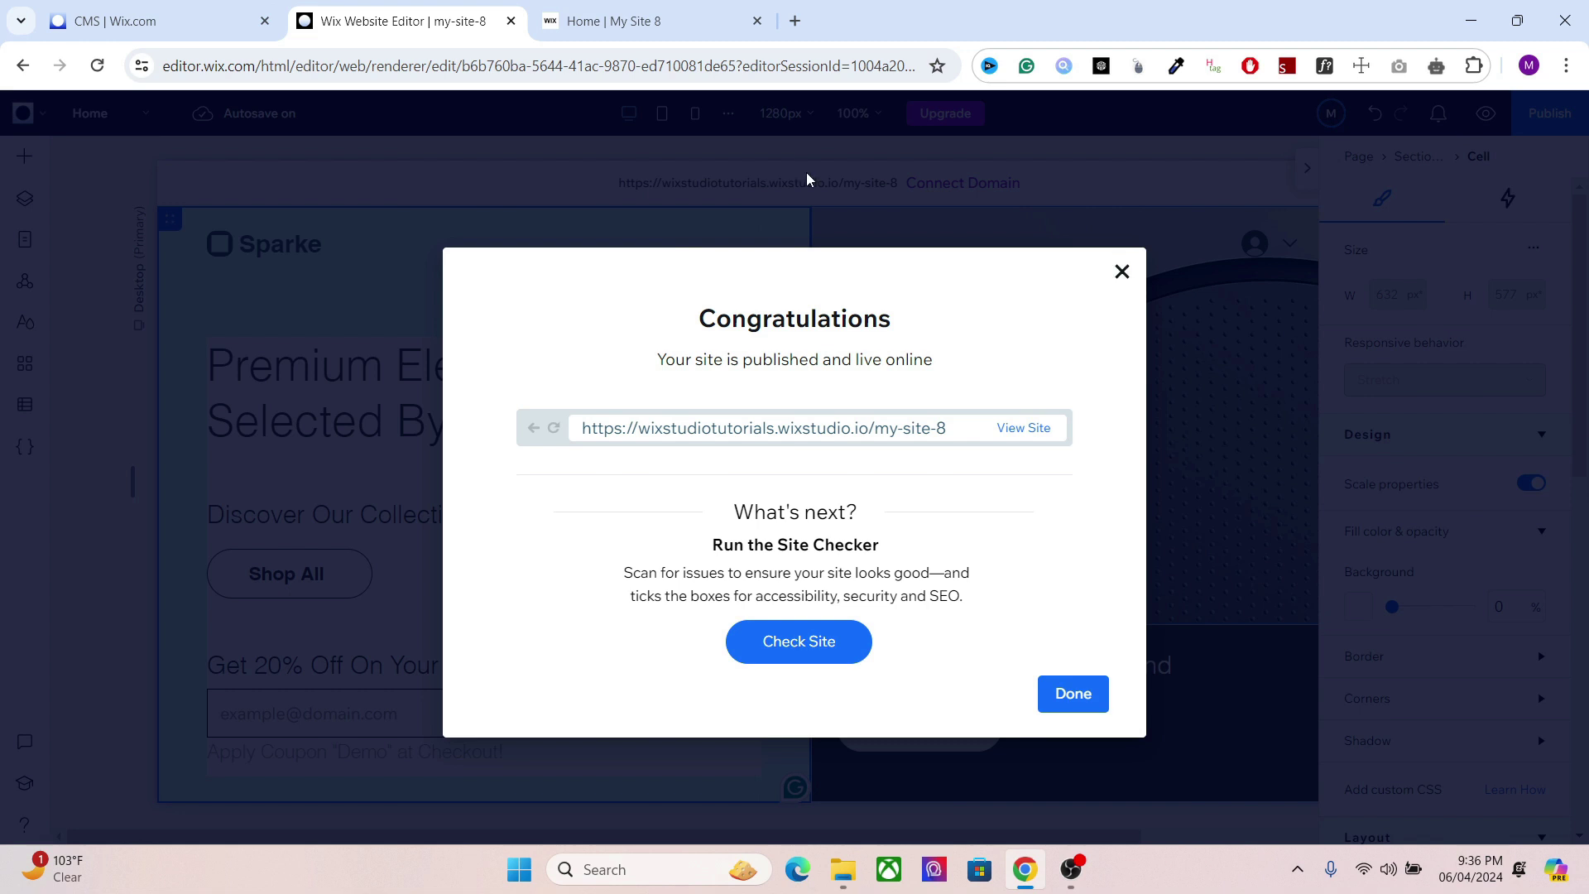
left_click(157, 21)
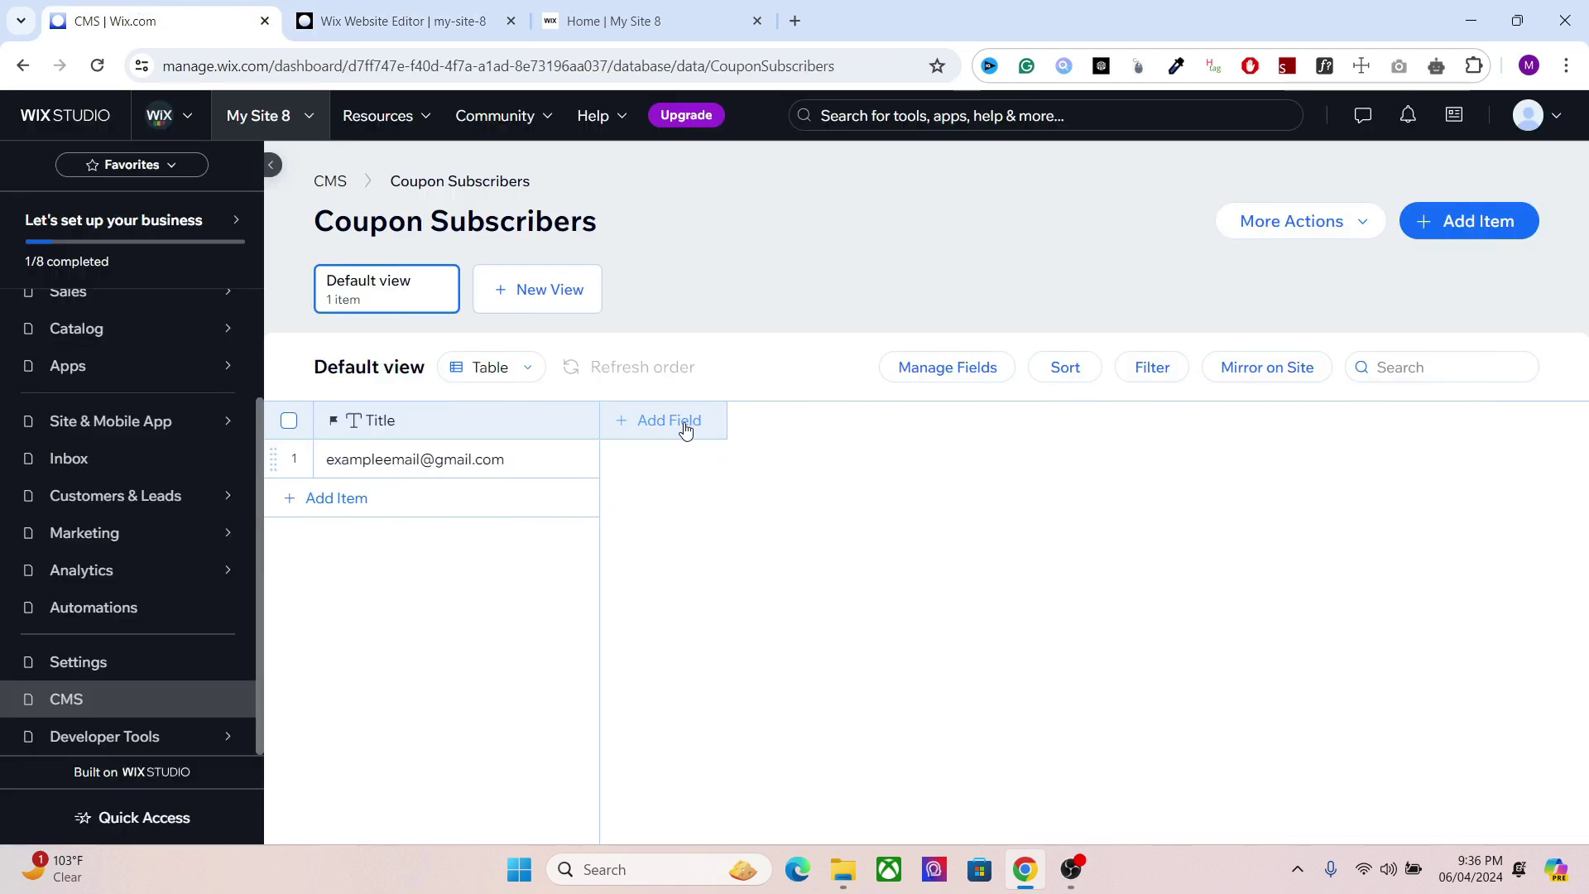
left_click(685, 423)
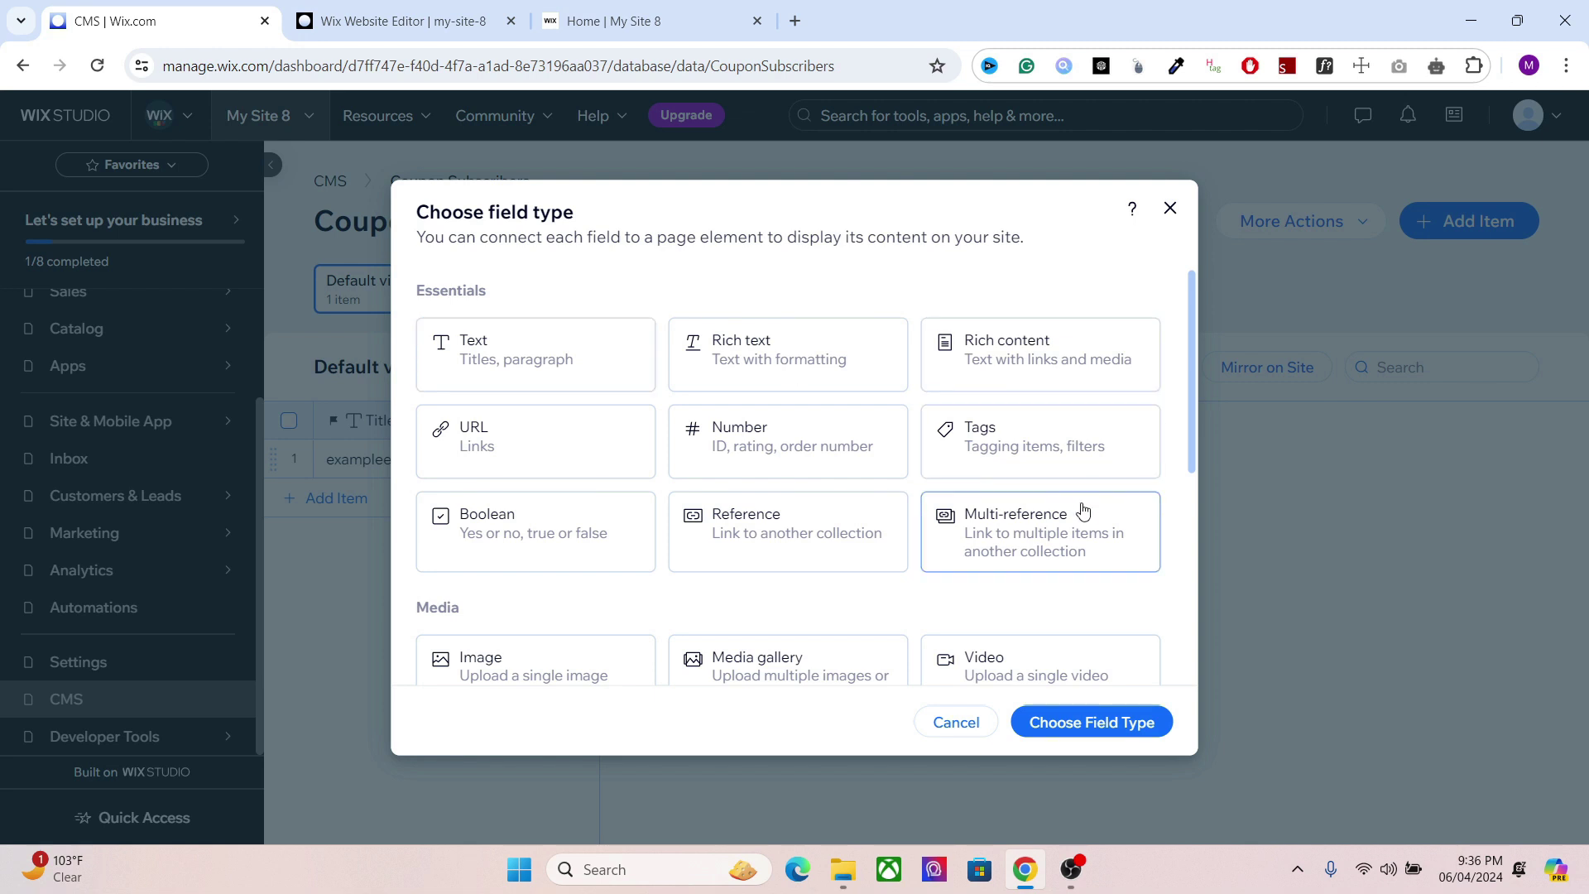
left_click(1173, 205)
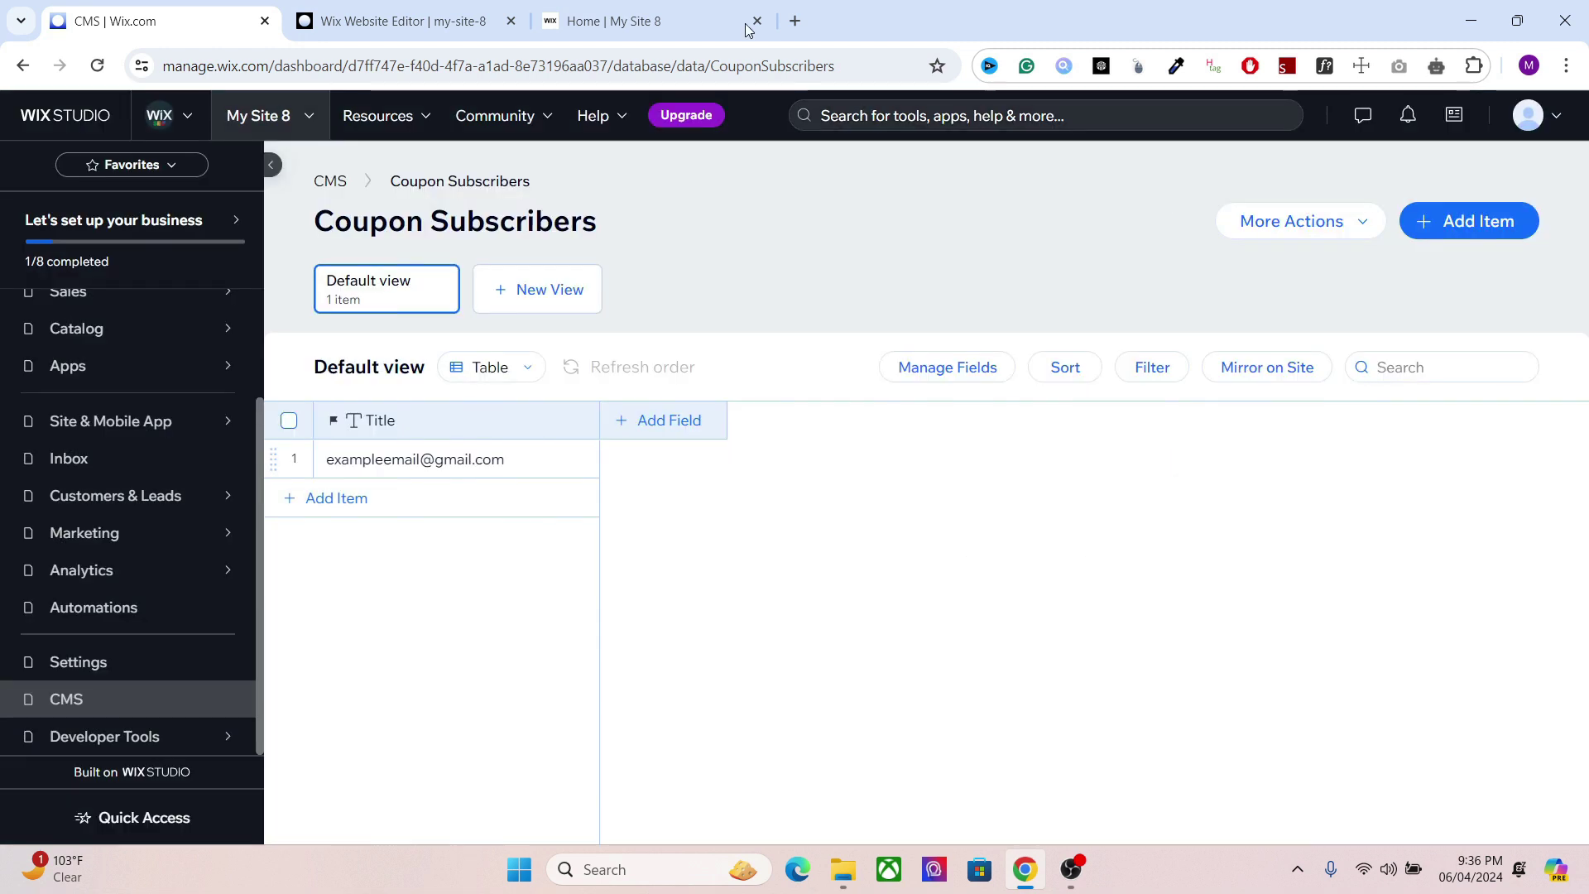
Step: Close the Congratulations publish dialog in the editor and hide the inspector panel
left_click(497, 12)
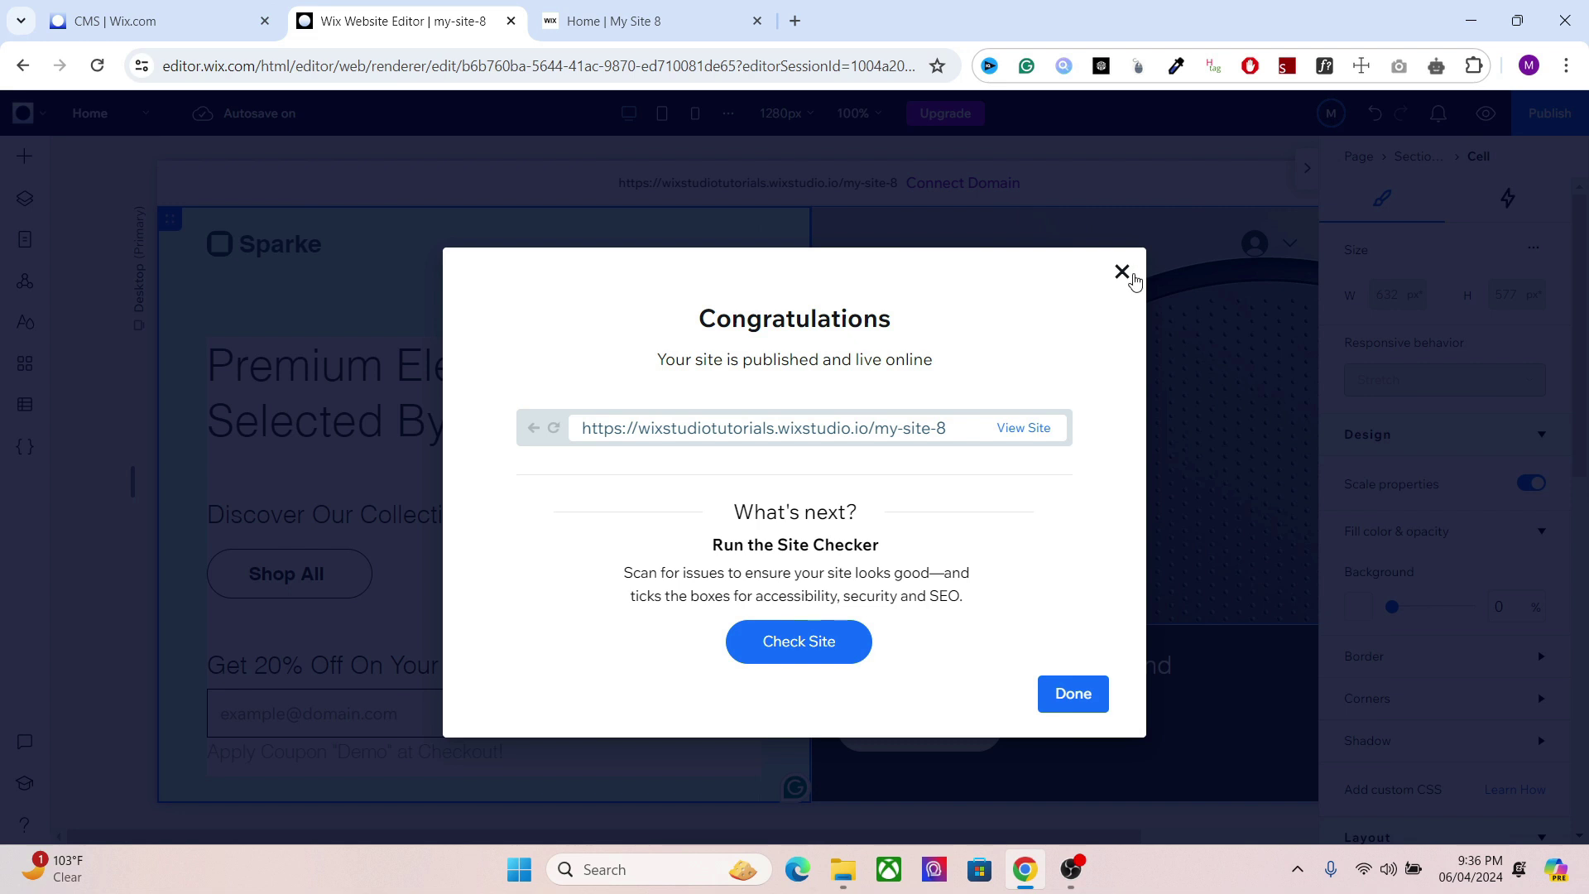
left_click(1122, 273)
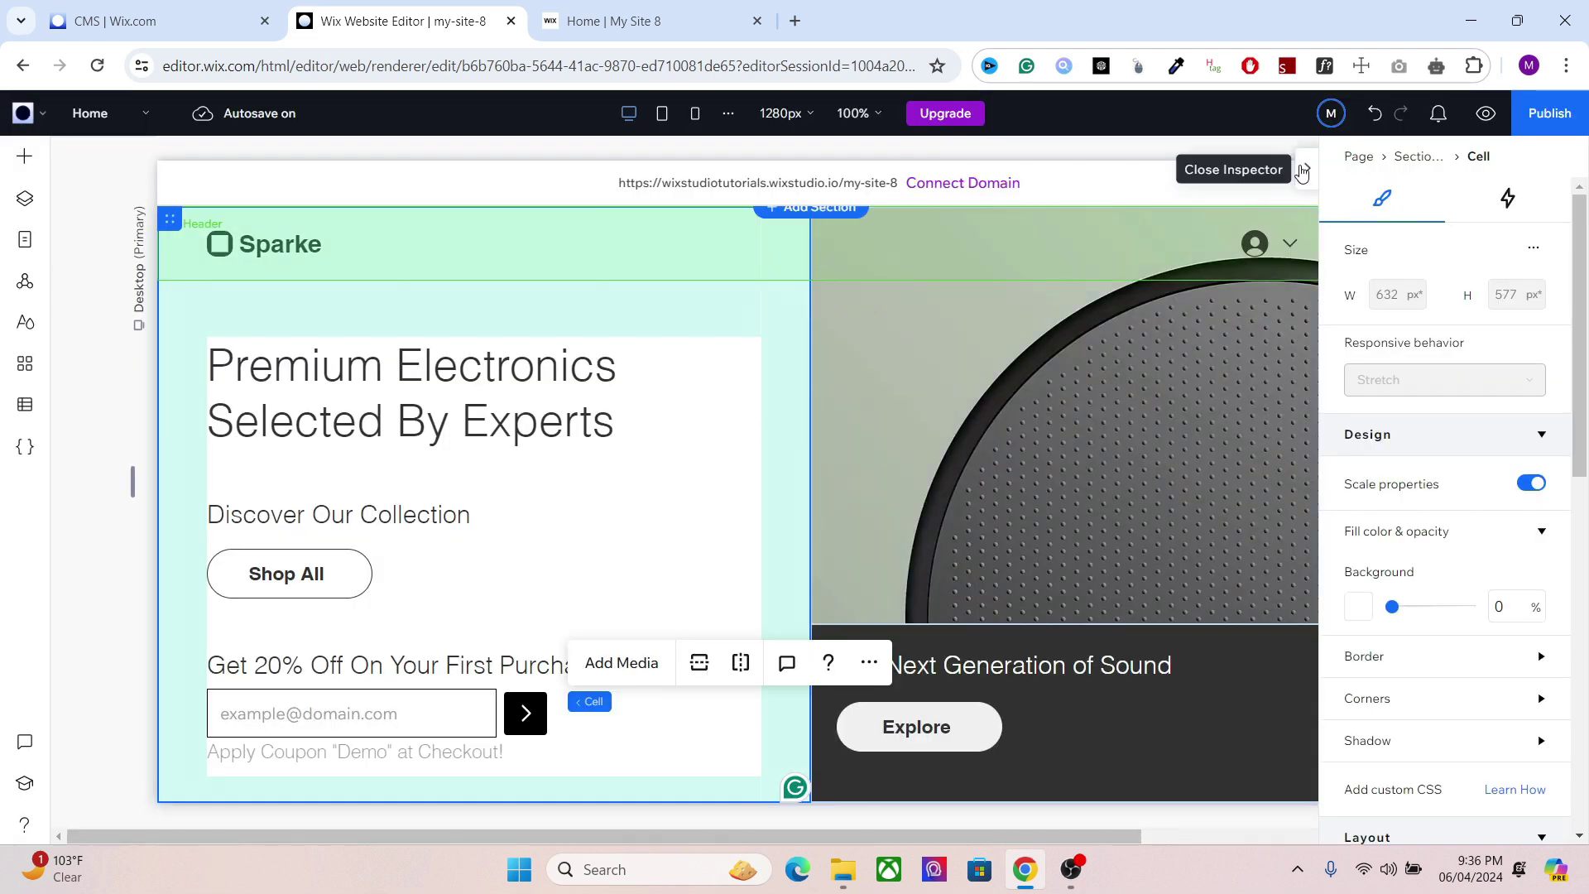
left_click(1307, 168)
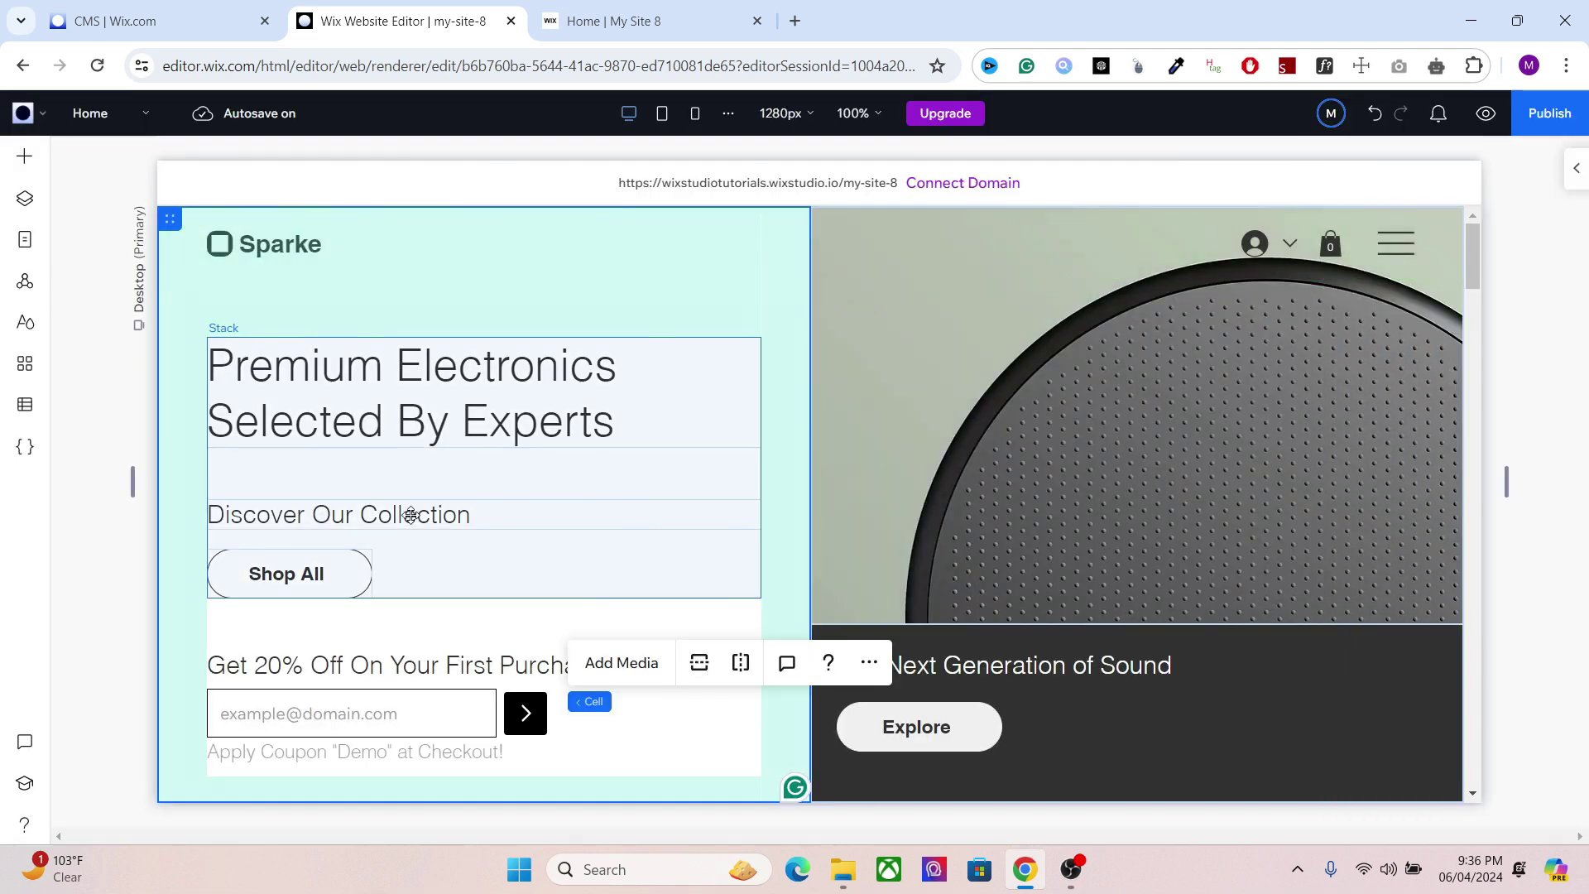